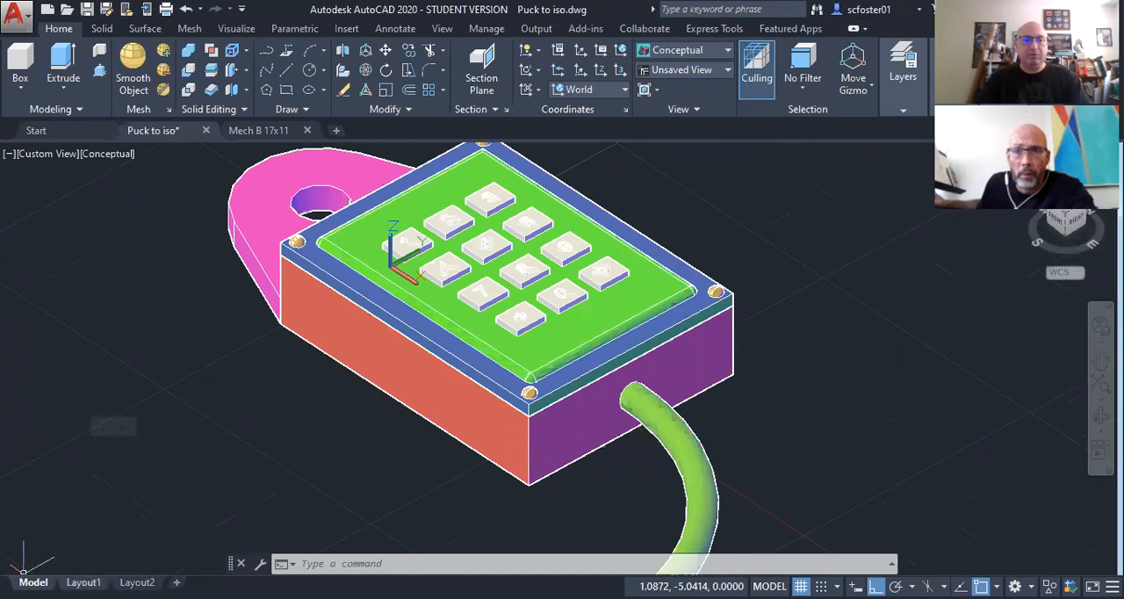
# Step: Open Layout1 and examine the viewport that shows the keypad model
pyautogui.click(83, 582)
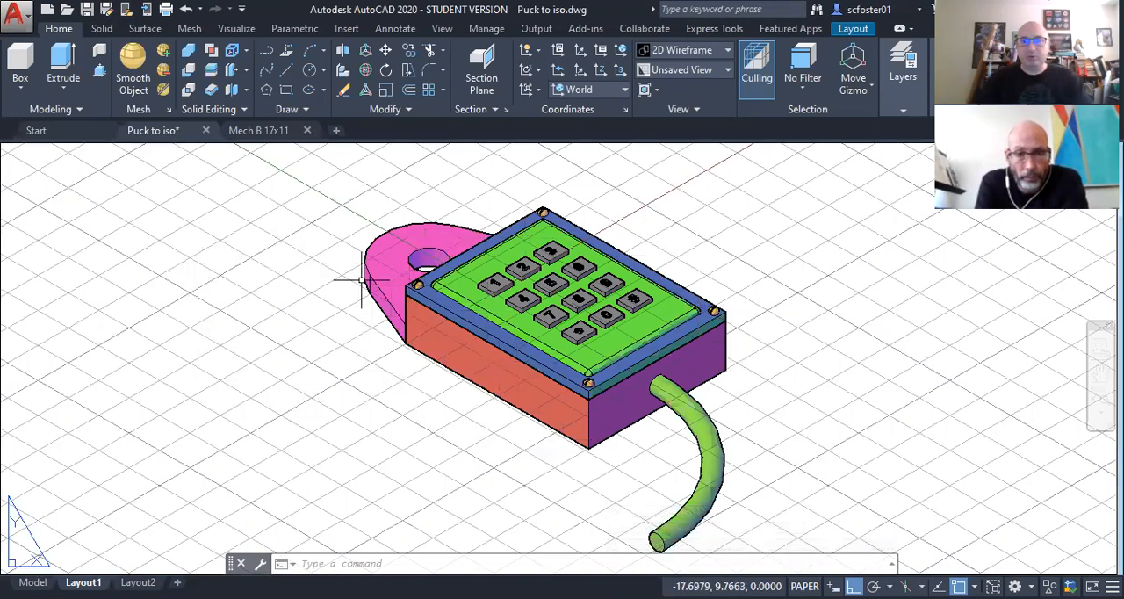
pyautogui.scroll(-2, 340, 281)
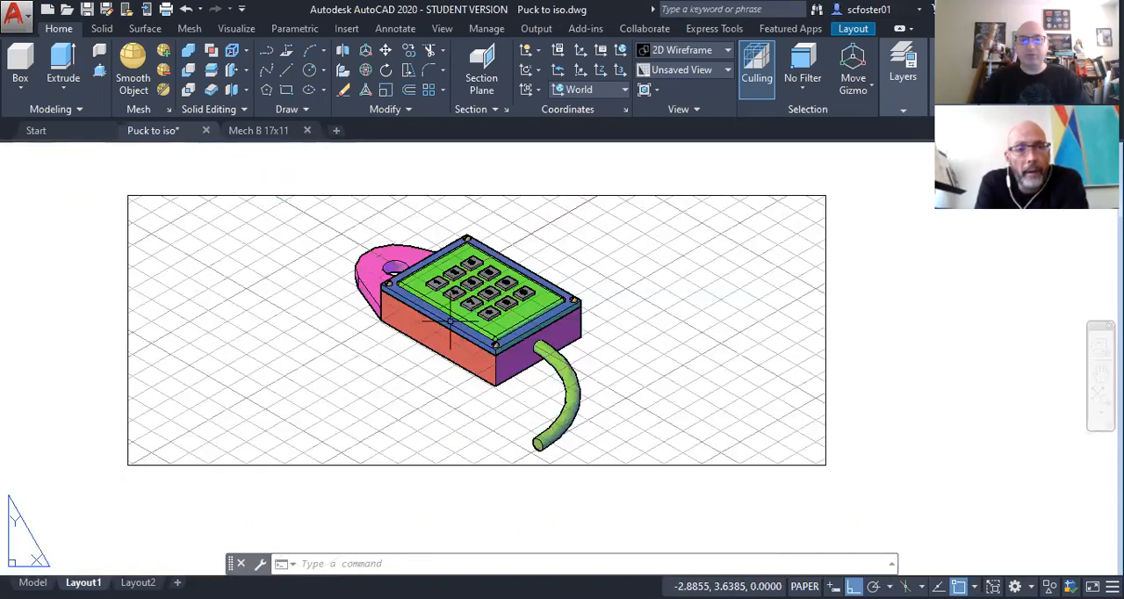
pyautogui.scroll(3, 450, 325)
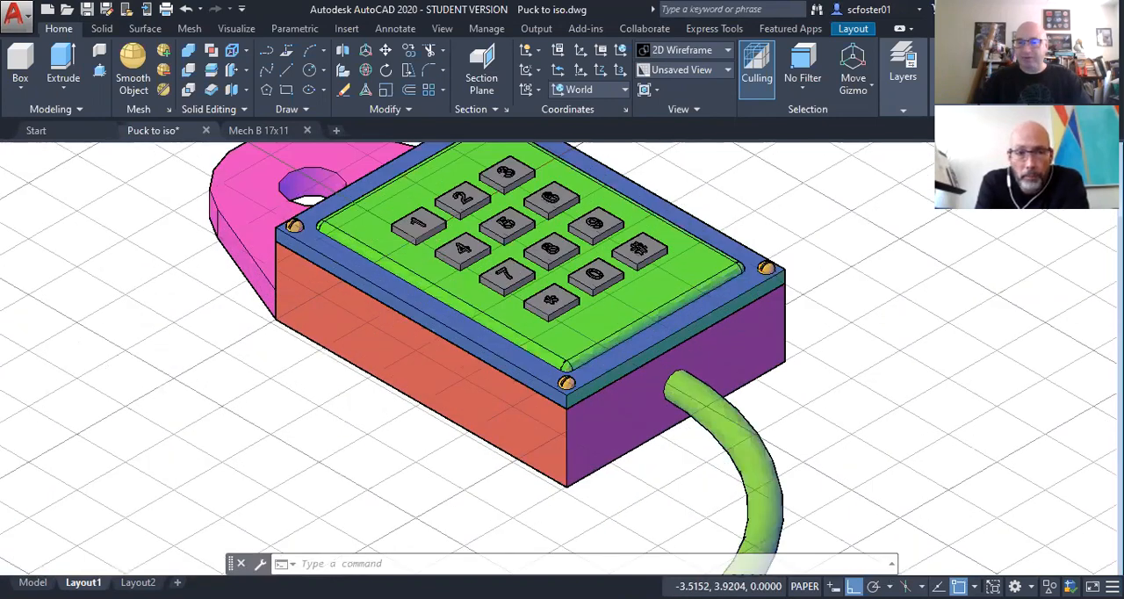
# Step: Activate model space inside the Layout1 viewport and check how zooming affects the keypad model
pyautogui.click(804, 586)
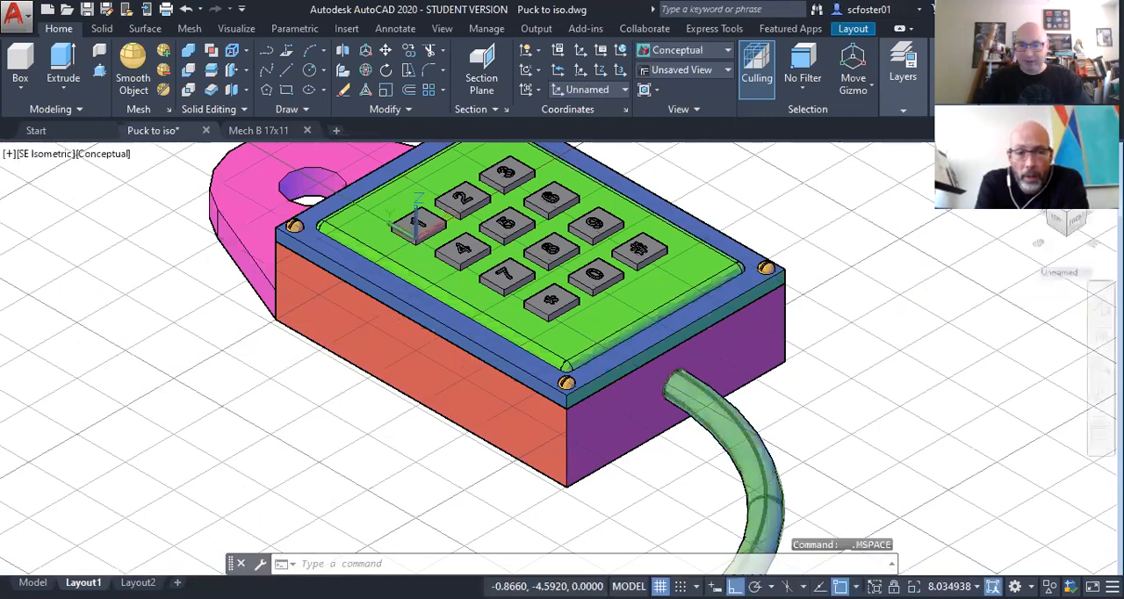
pyautogui.scroll(-4, 522, 338)
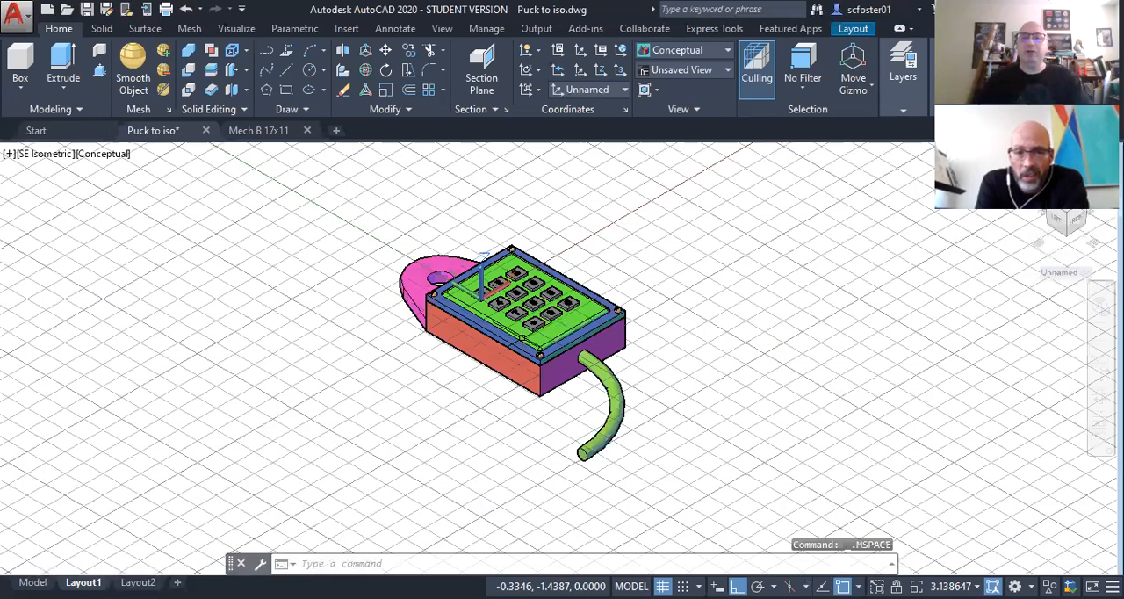
pyautogui.scroll(3, 522, 337)
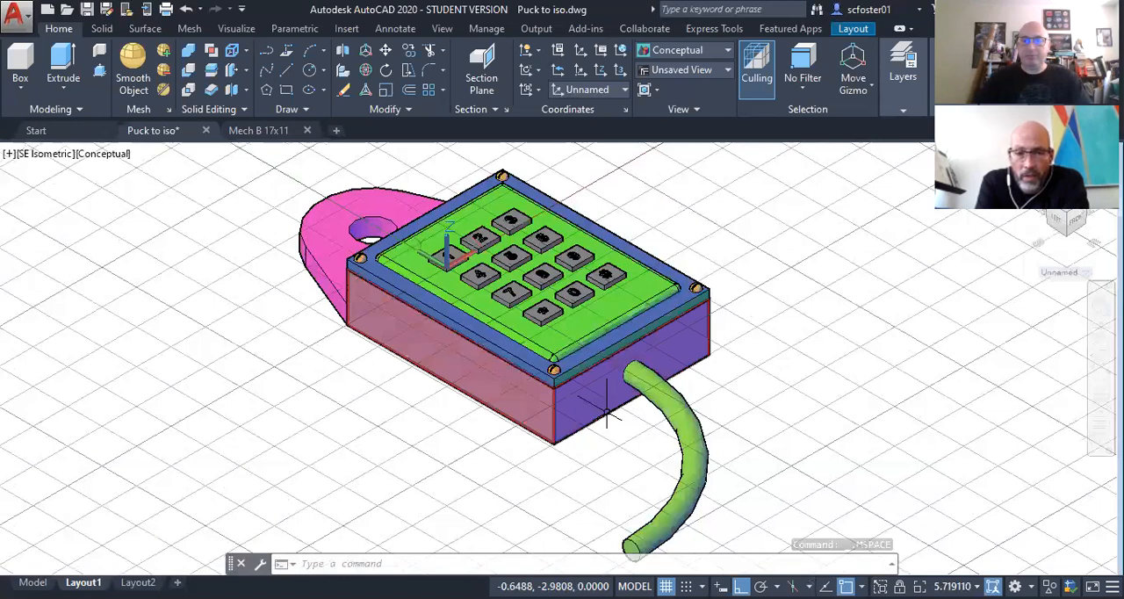
# Step: Return to paper space and delete the existing viewport from Layout1
pyautogui.click(634, 585)
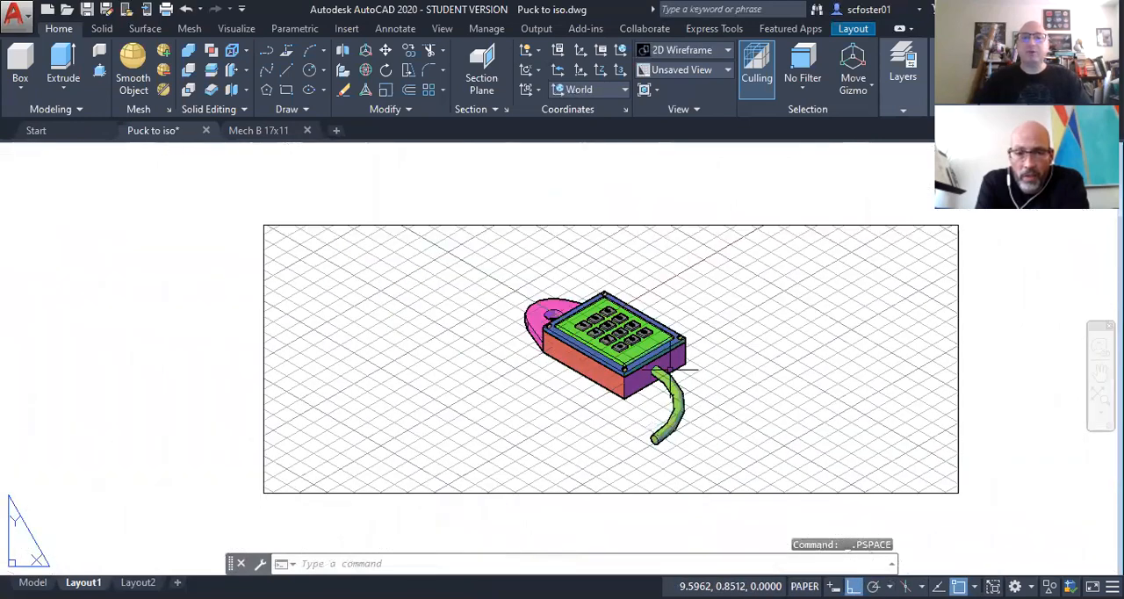
pyautogui.moveTo(685, 369); pyautogui.dragTo(459, 233)
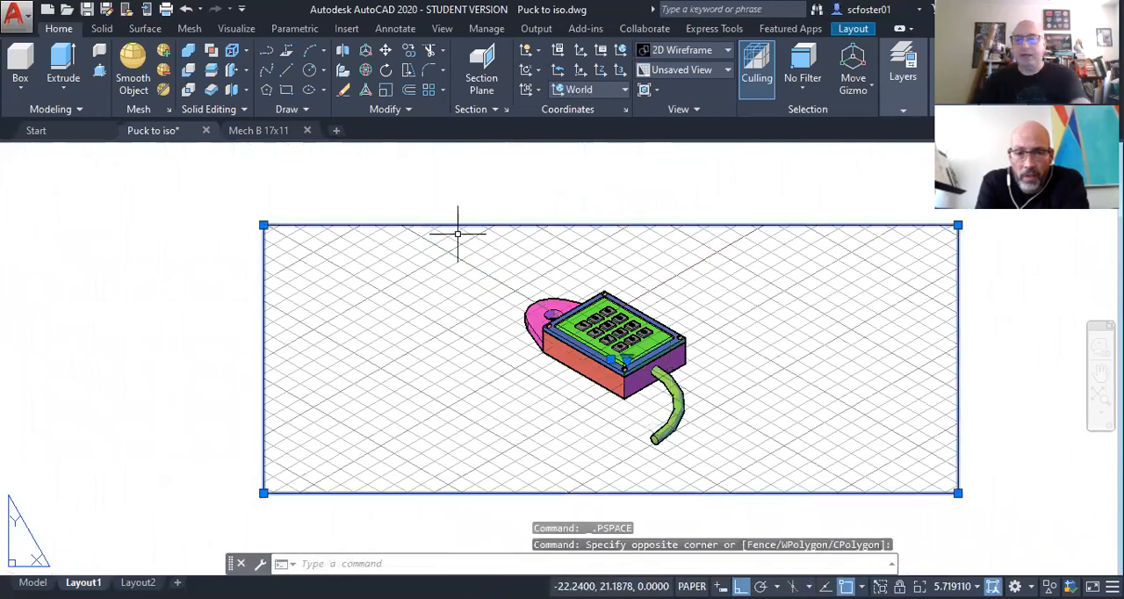
pyautogui.press('Delete')
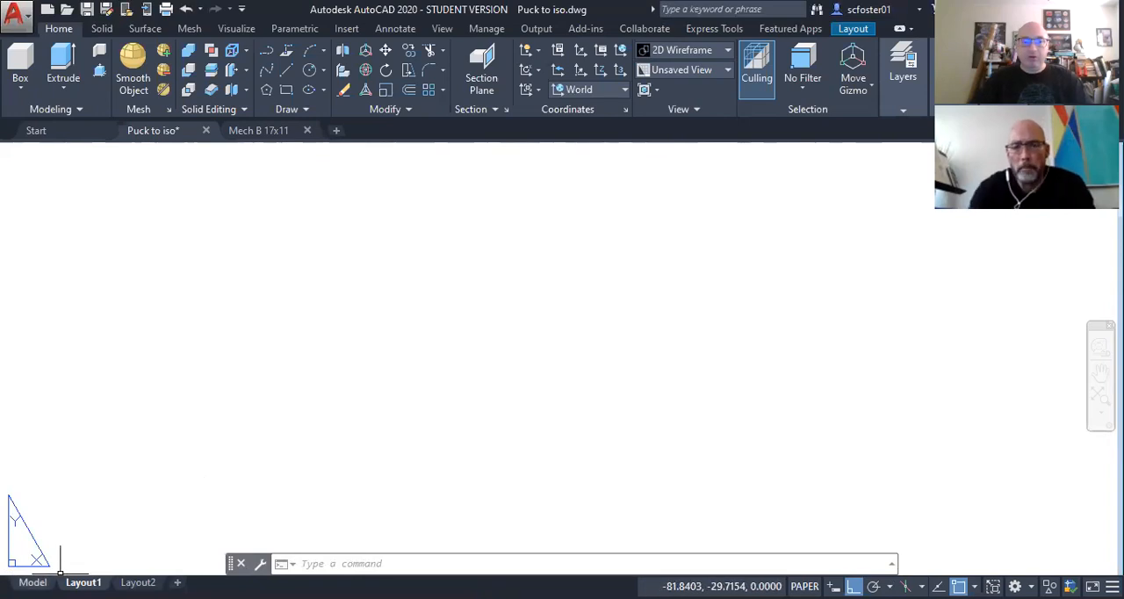
# Step: Check the keypad in model space, examine the border and title block in the Mech B 17x11 drawing, and return to Puck to iso's Layout1
pyautogui.click(33, 582)
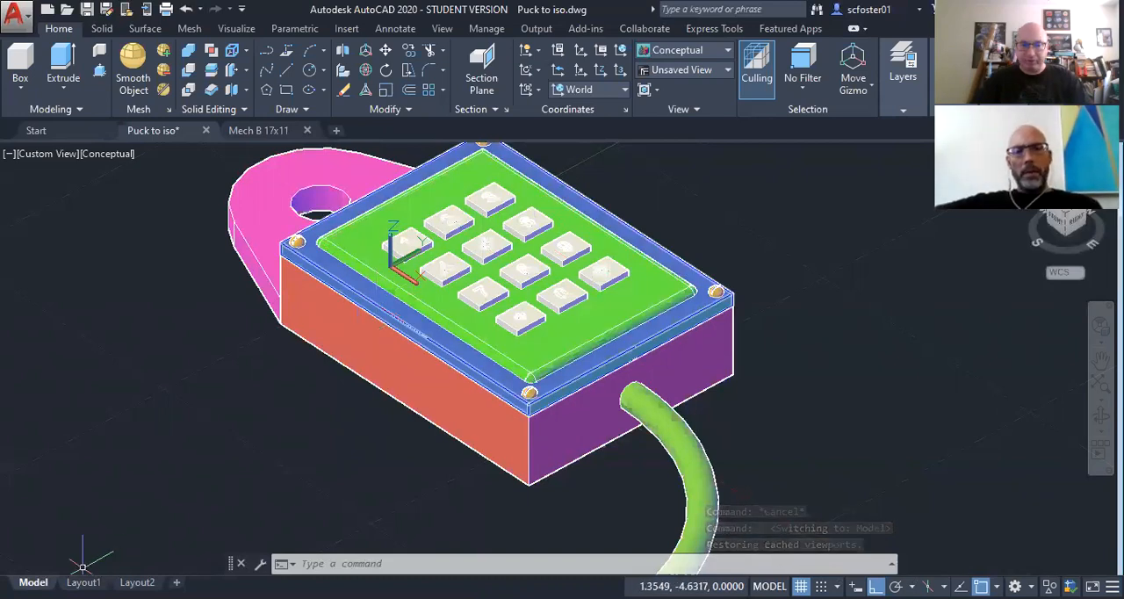
pyautogui.click(84, 582)
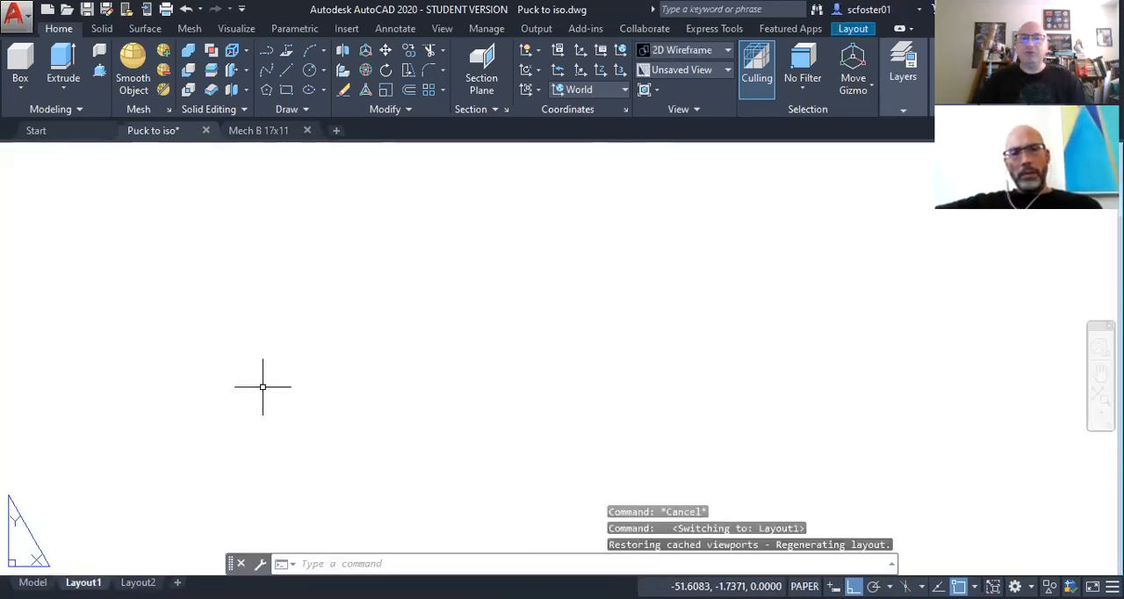
pyautogui.click(262, 132)
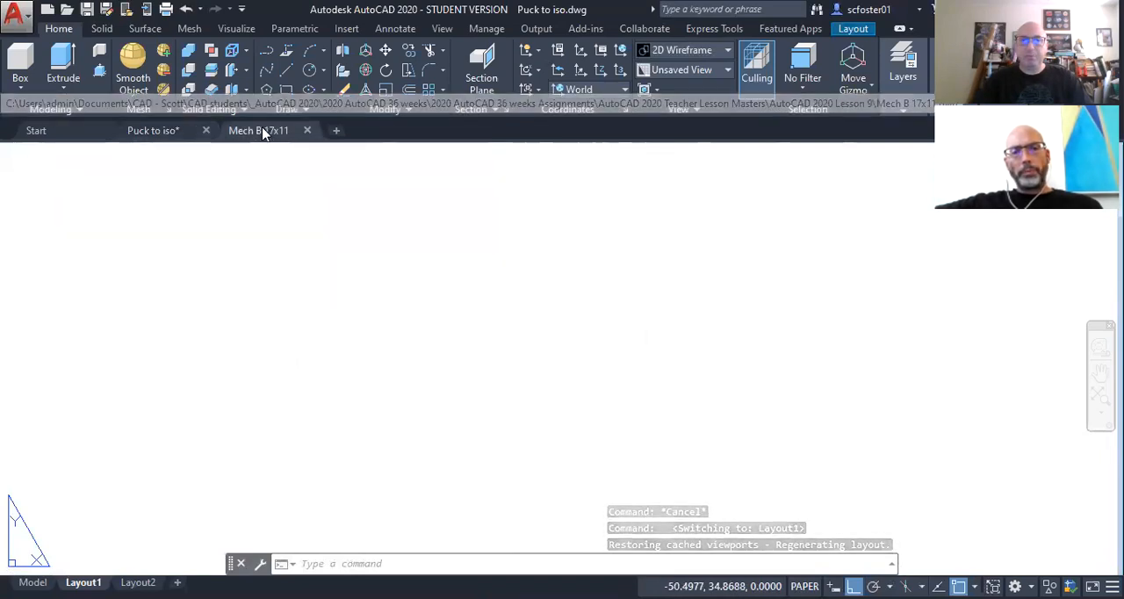
pyautogui.scroll(10, 539, 427)
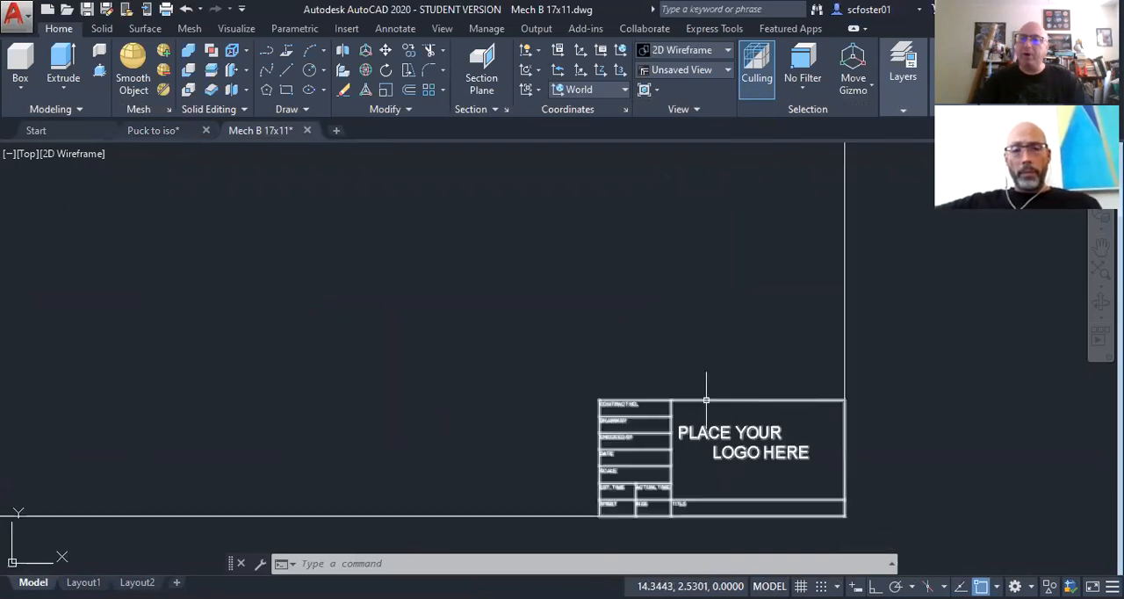
pyautogui.scroll(-4, 762, 432)
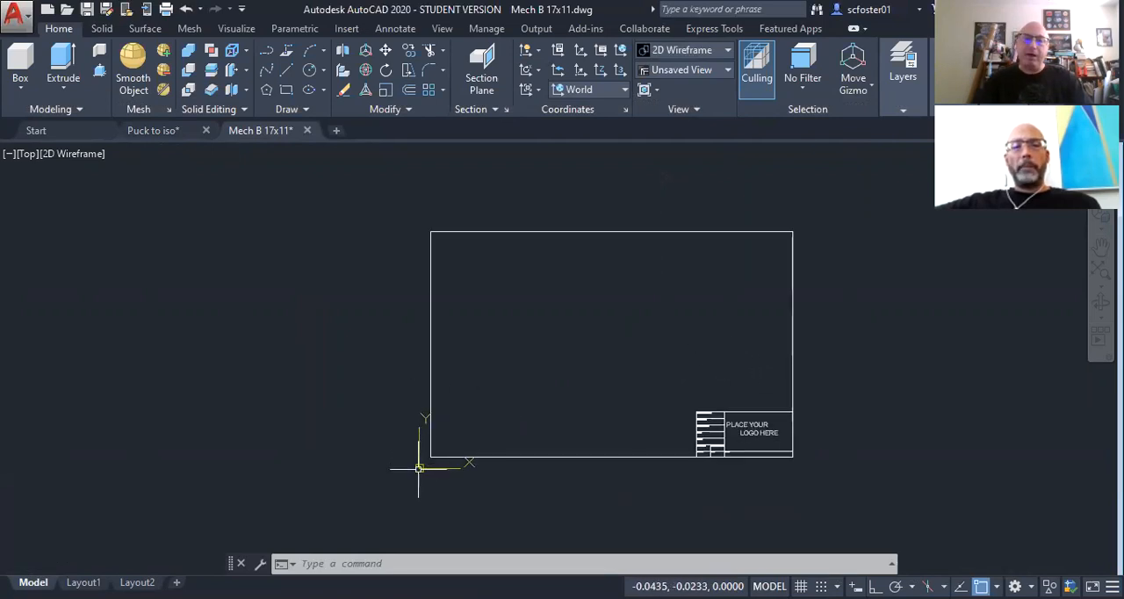
pyautogui.click(157, 131)
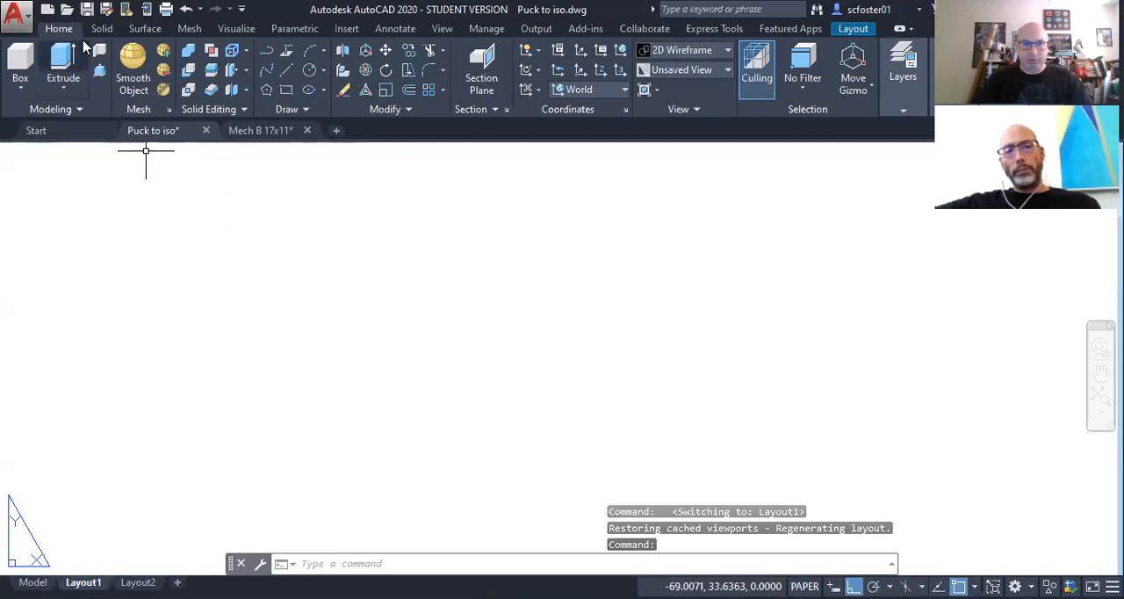
pyautogui.moveTo(163, 144)
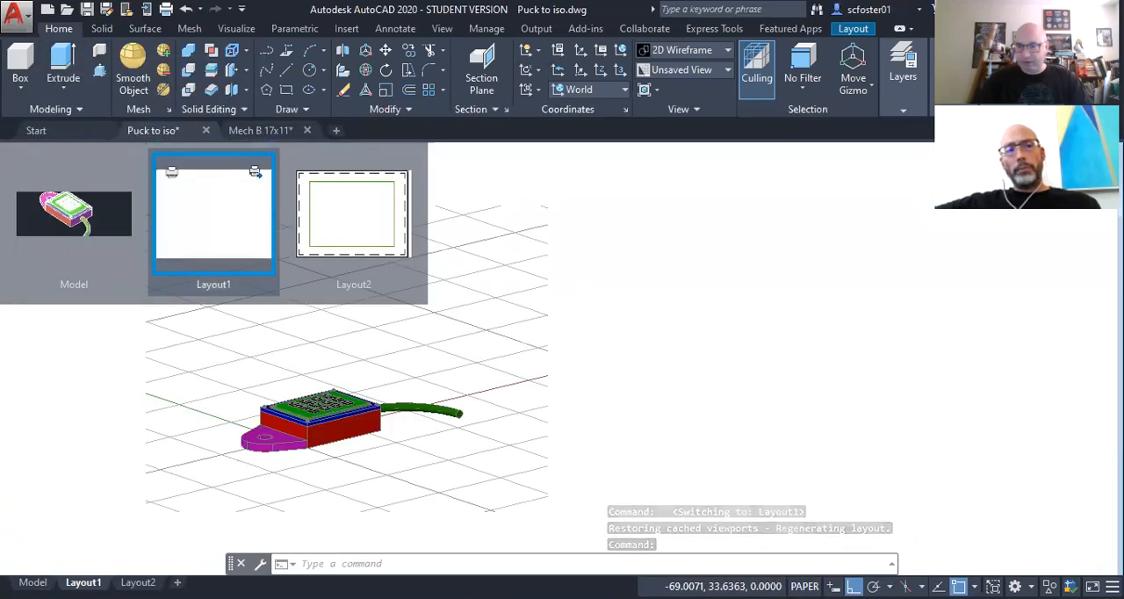
pyautogui.click(214, 195)
# Step: Switch to the Drafting & Annotation workspace and display the recent blocks available for insertion
pyautogui.click(1014, 586)
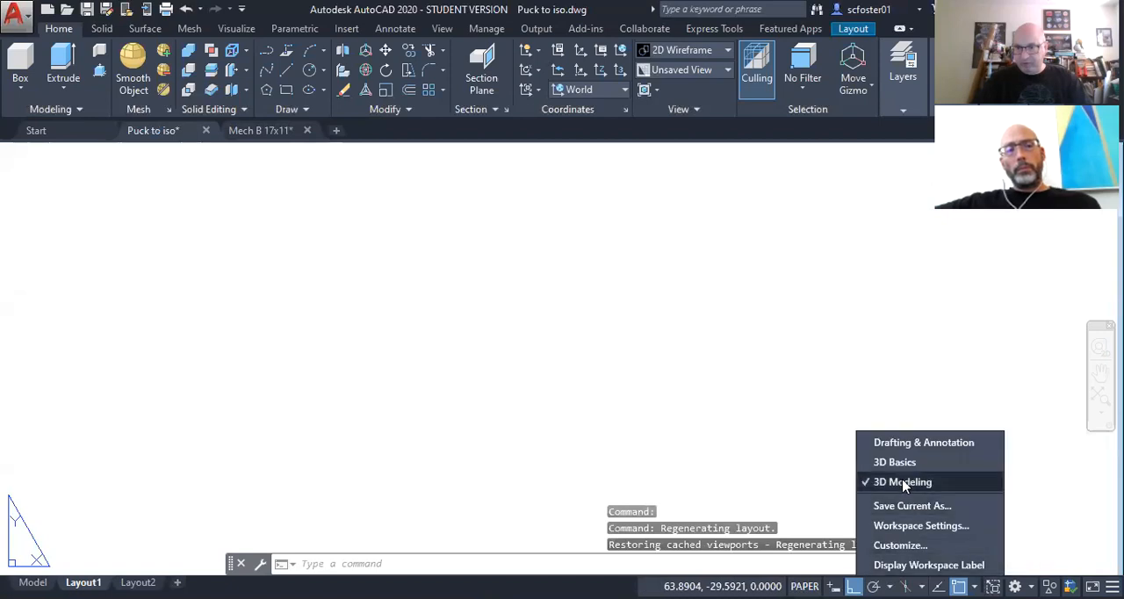
pyautogui.click(896, 444)
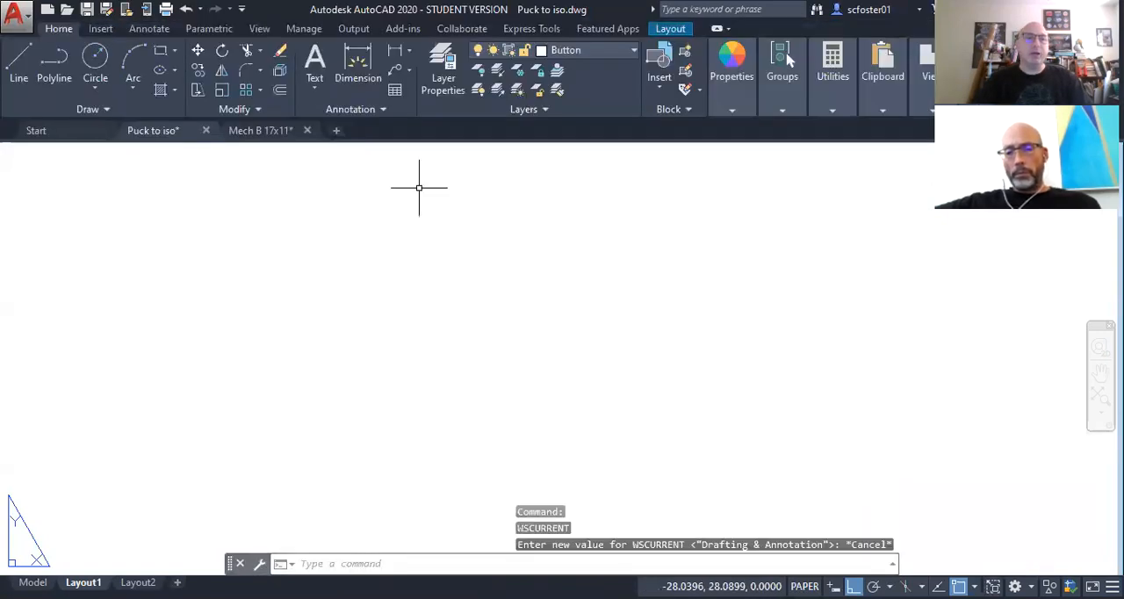
pyautogui.click(100, 29)
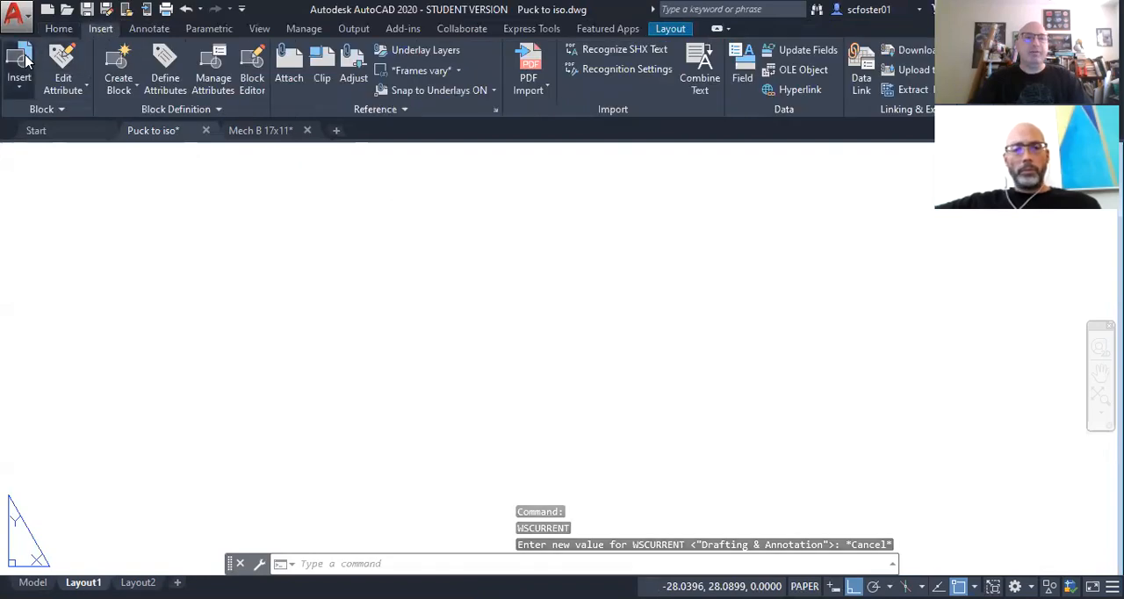
pyautogui.click(20, 85)
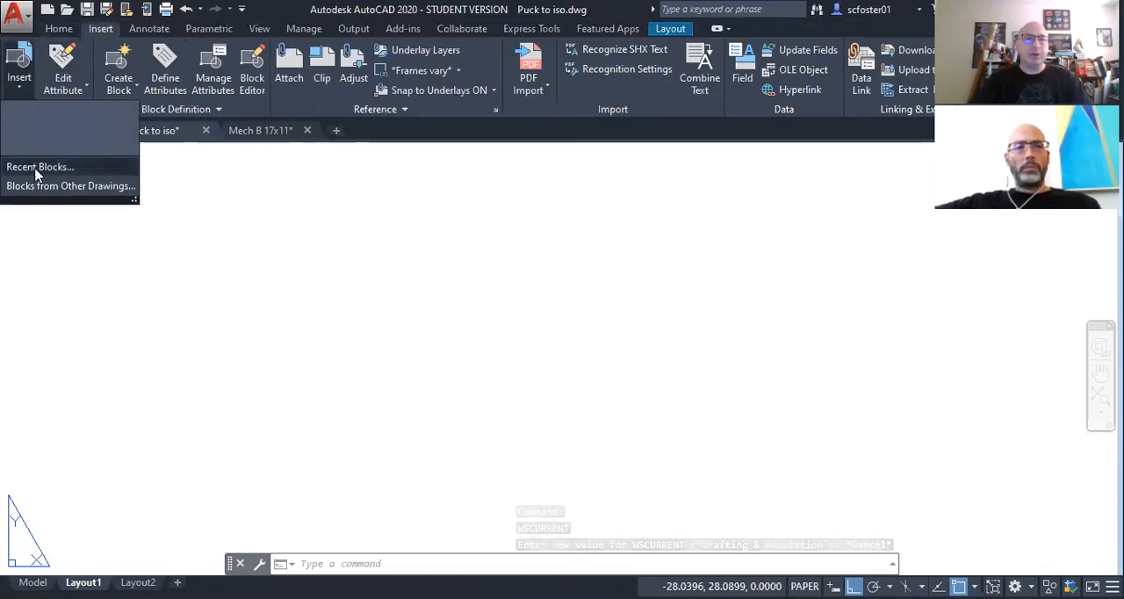
pyautogui.click(7, 169)
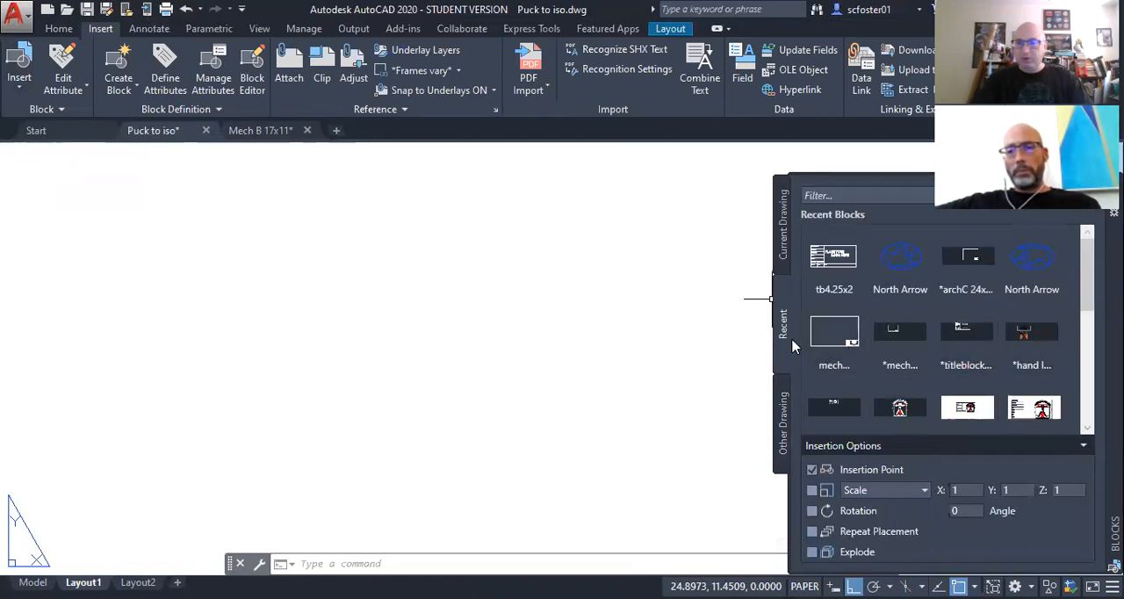
# Step: Load the Mech B 17x11 drawing from the AutoCAD 2020 Lesson 9 folder as a block source
pyautogui.click(783, 426)
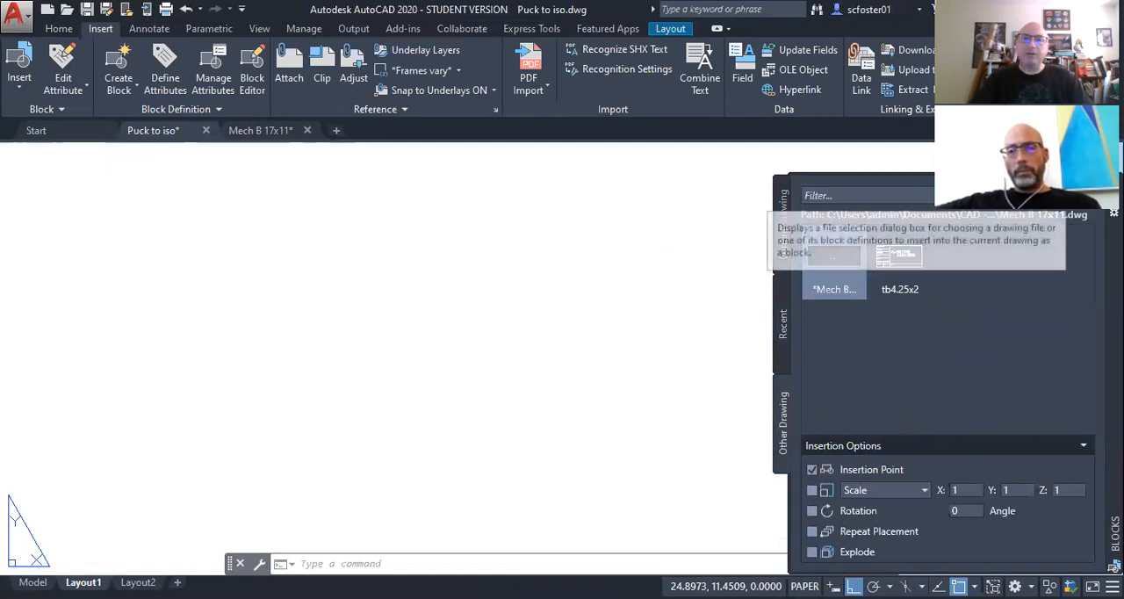
pyautogui.click(1060, 194)
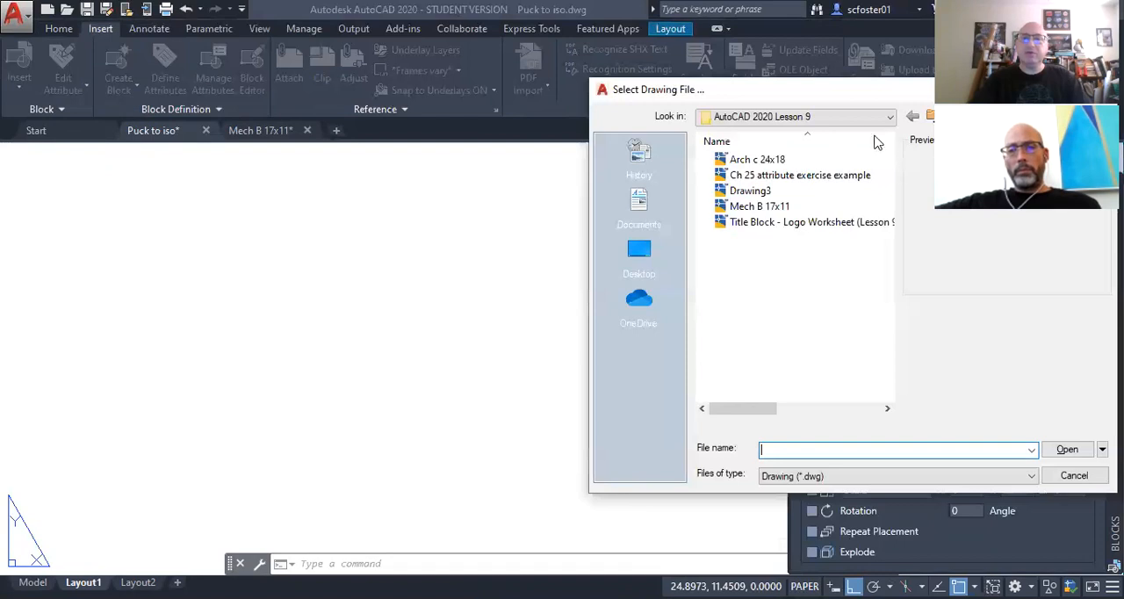
pyautogui.click(836, 118)
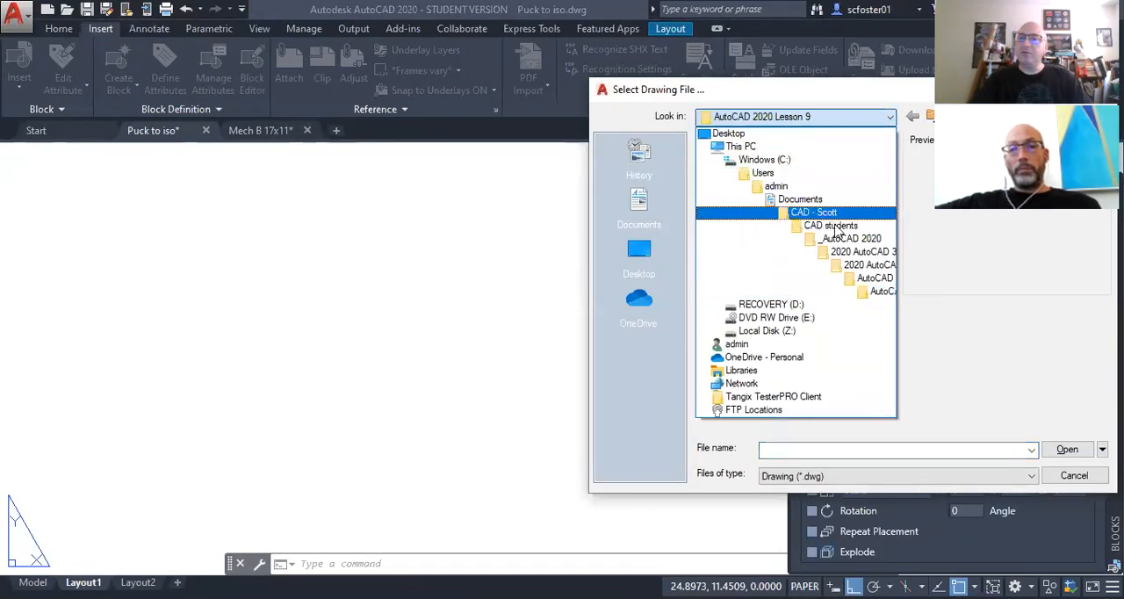
pyautogui.click(879, 297)
pyautogui.click(764, 207)
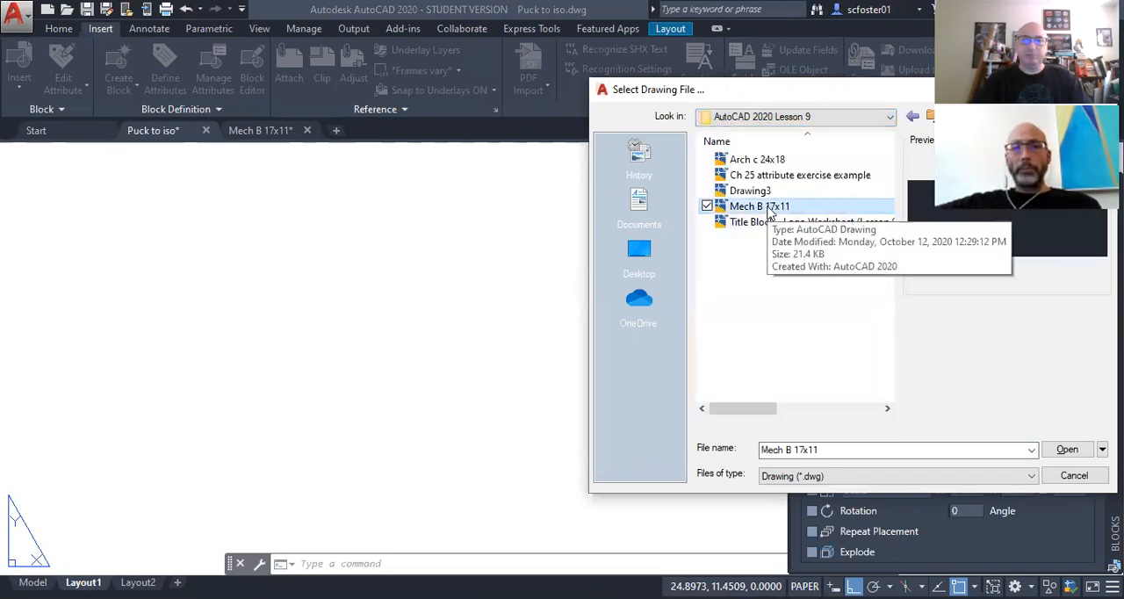
pyautogui.click(1065, 449)
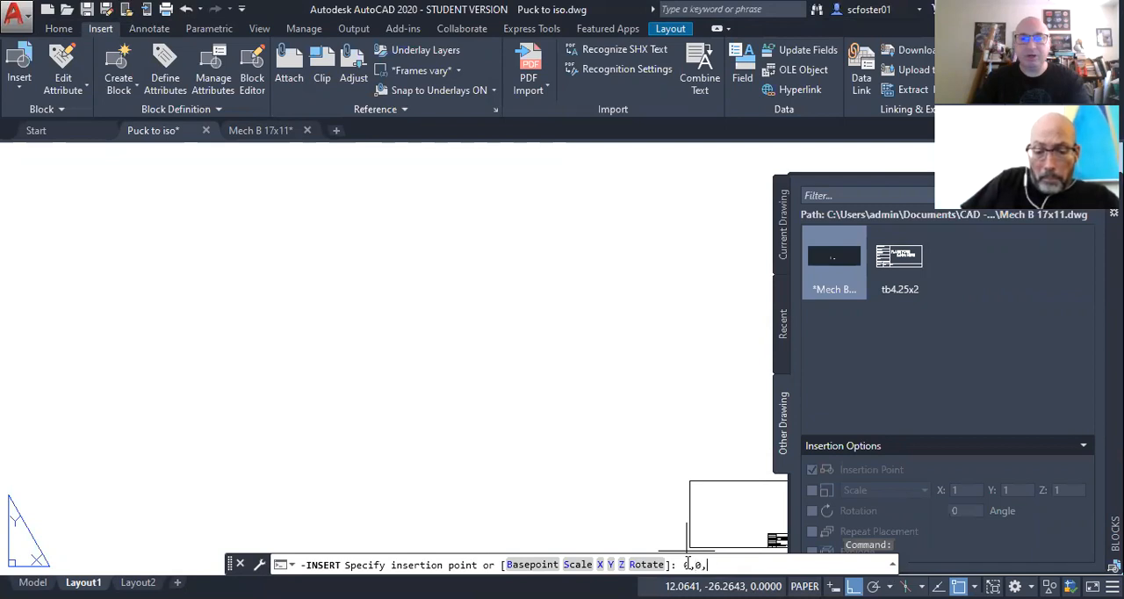
# Step: Place the Mech B 17x11 border and title block on Layout1 at 0,0,0 and close the block palette
pyautogui.write('0')
pyautogui.press('Return')
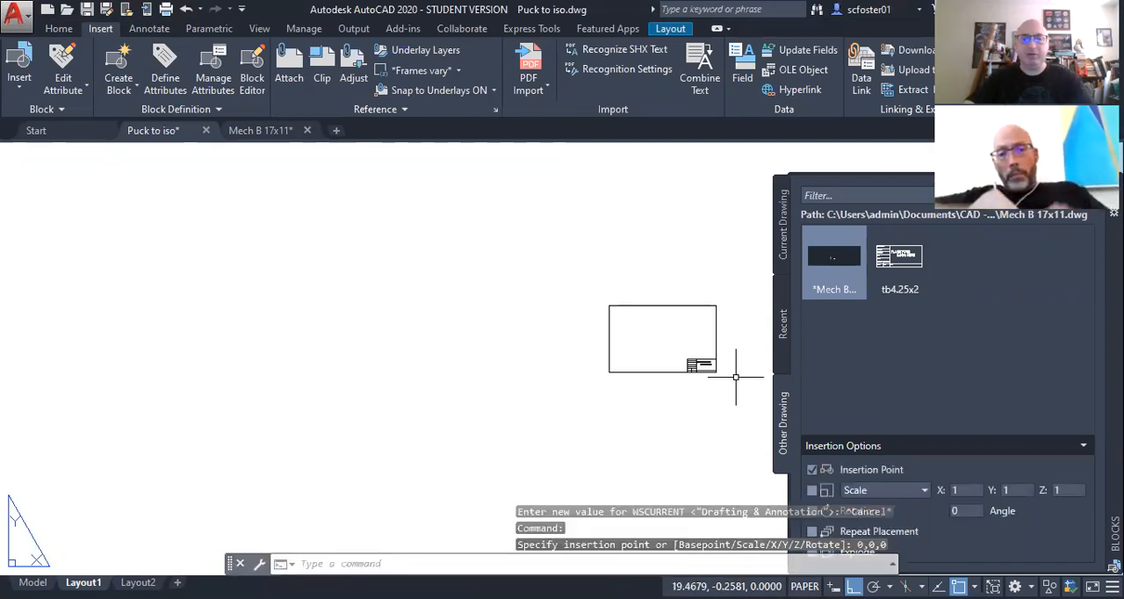
pyautogui.write('z')
pyautogui.press('Return')
pyautogui.write('e')
pyautogui.press('Return')
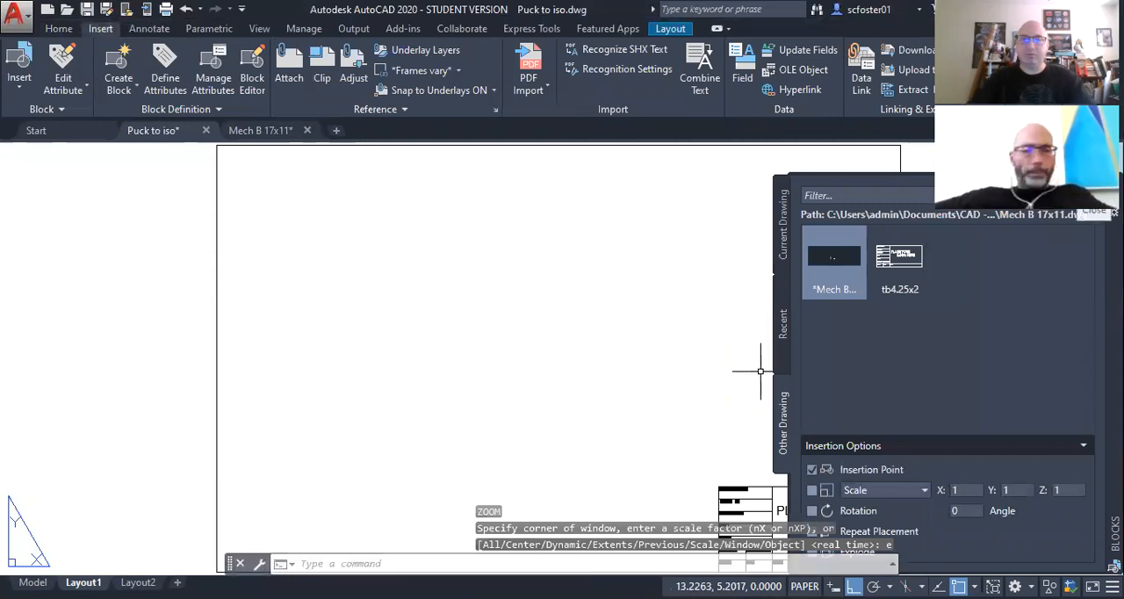
pyautogui.click(1113, 182)
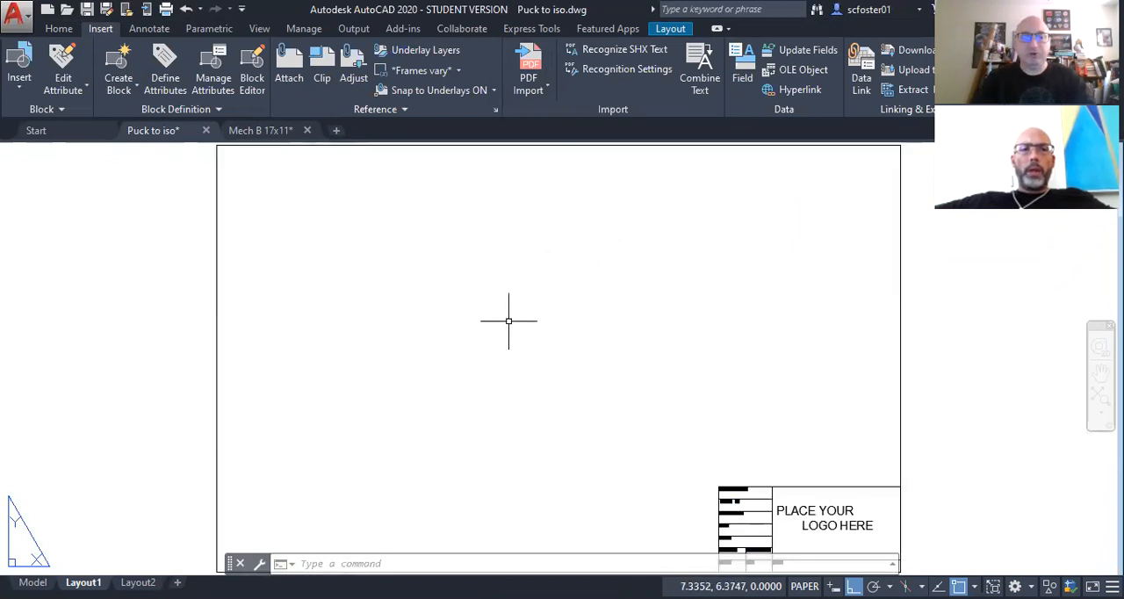
# Step: Create four viewports with MVIEW, spanning the title block border from its lower-left corner to its upper-right corner
pyautogui.write('mv')
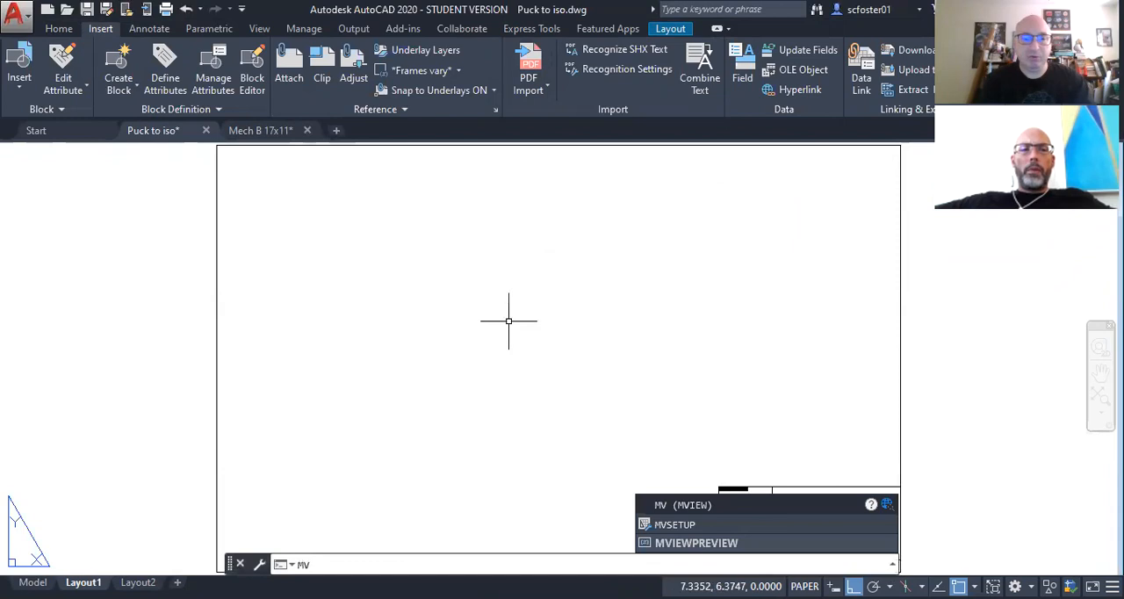
pyautogui.press('Return')
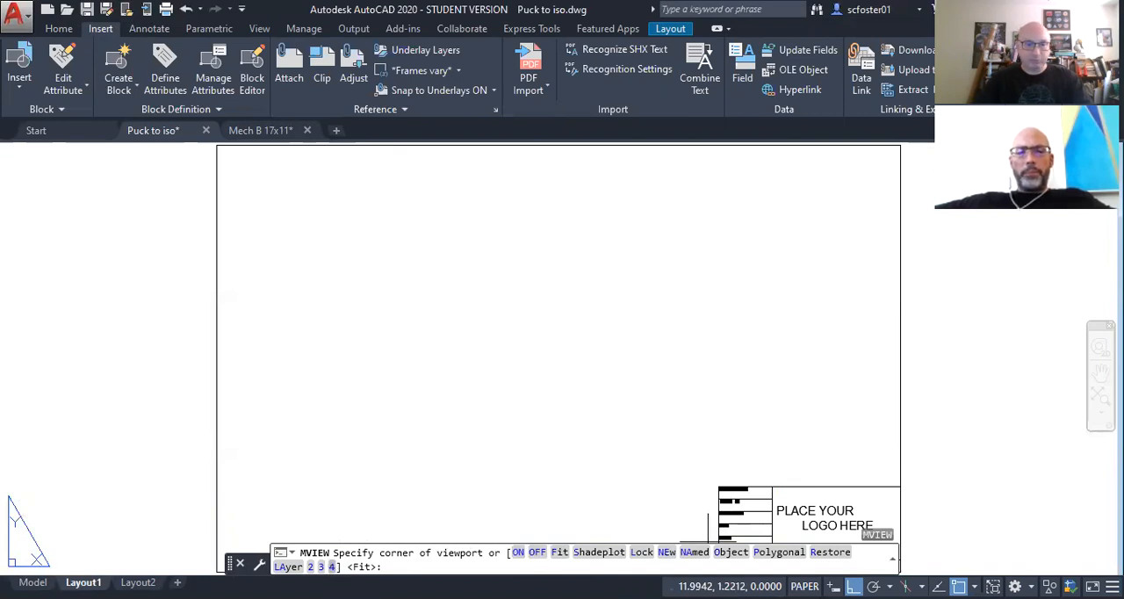
pyautogui.write('4')
pyautogui.press('Return')
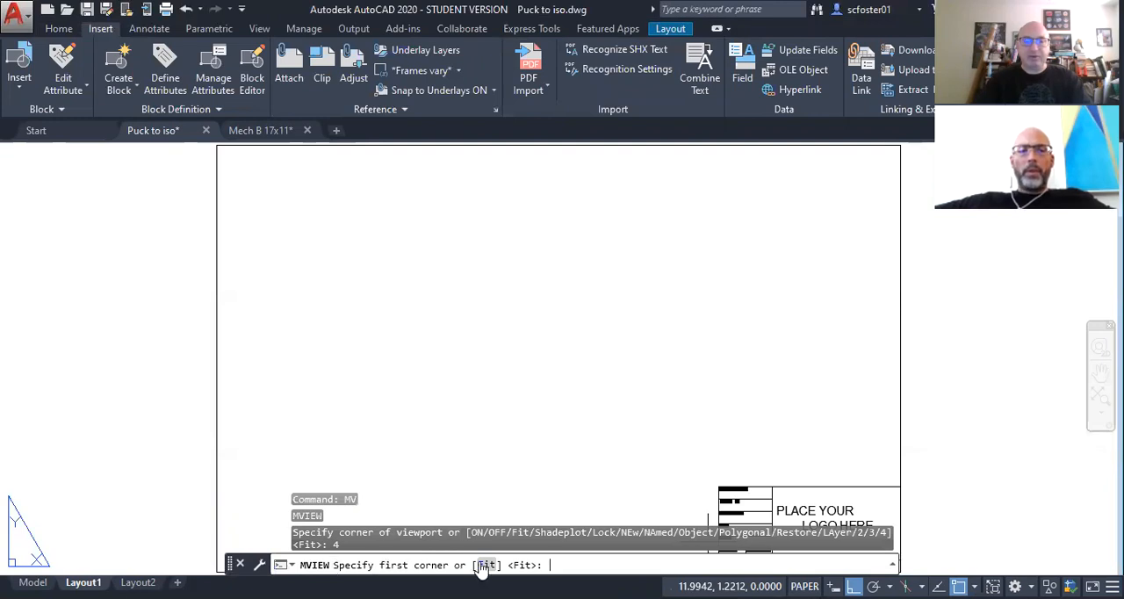
pyautogui.click(217, 571)
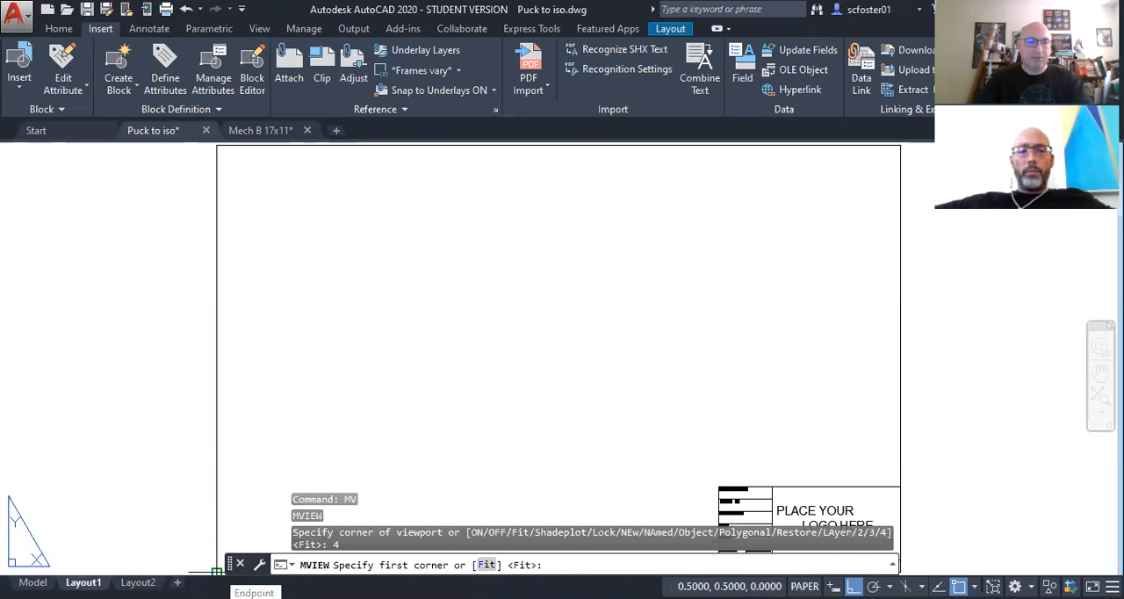
pyautogui.click(217, 571)
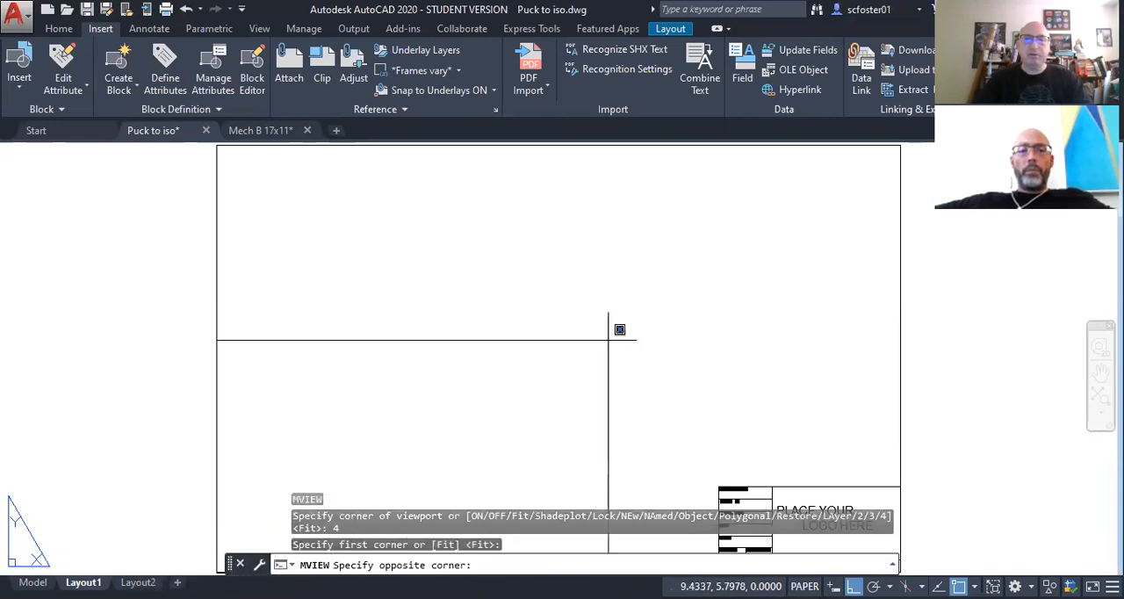
pyautogui.click(894, 156)
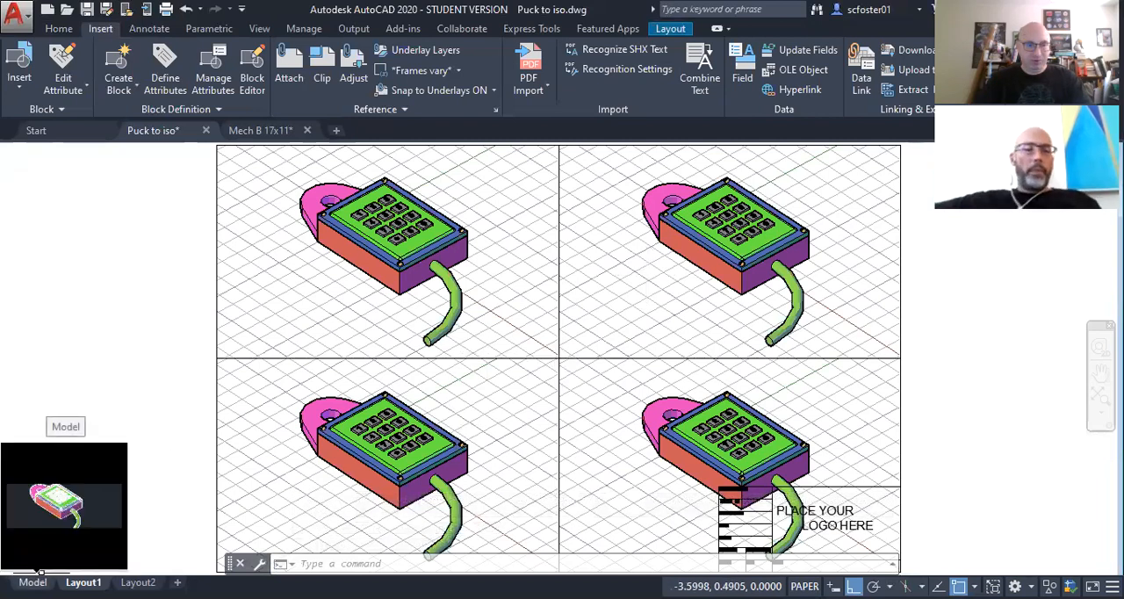
# Step: Activate Layout1's upper-right viewport and orbit and zoom the model so the mounting tab faces the front of the isometric view
pyautogui.click(33, 582)
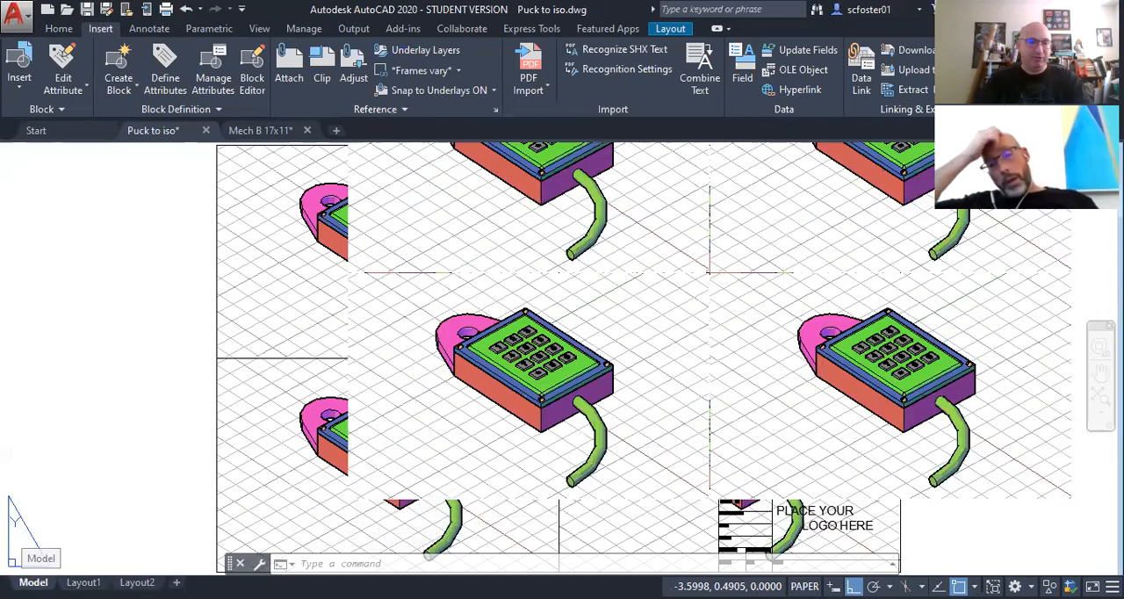
pyautogui.click(83, 582)
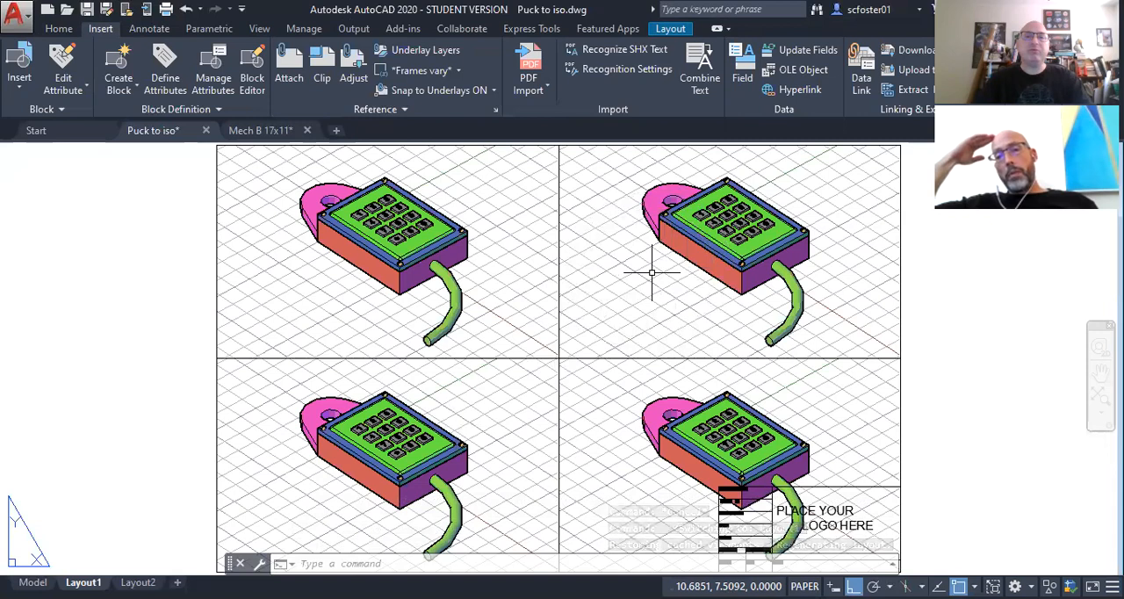
pyautogui.click(651, 273)
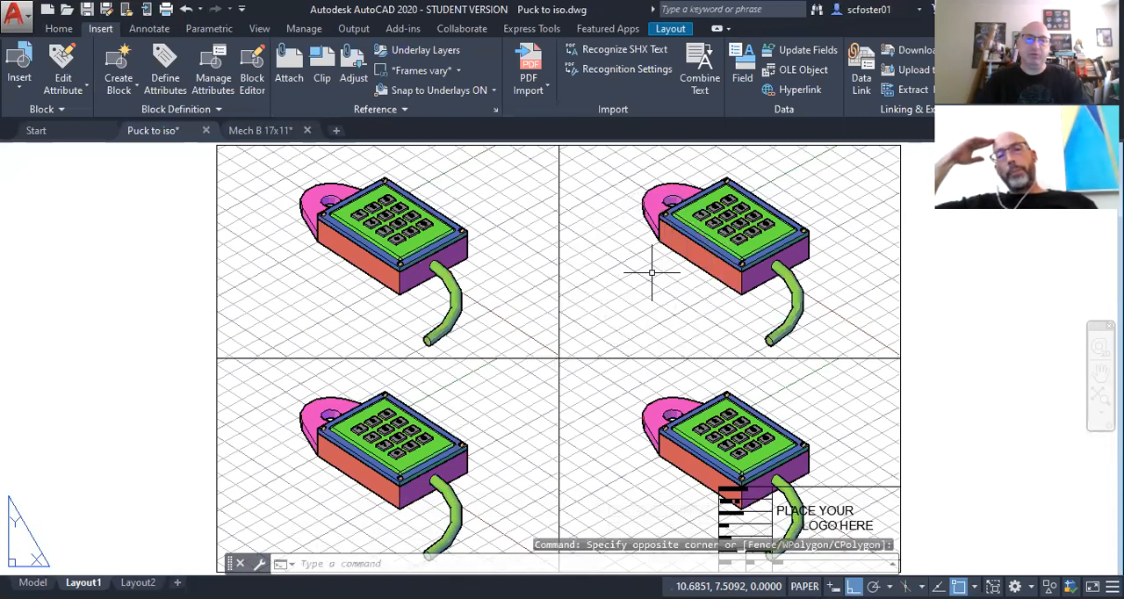
pyautogui.doubleClick(654, 271)
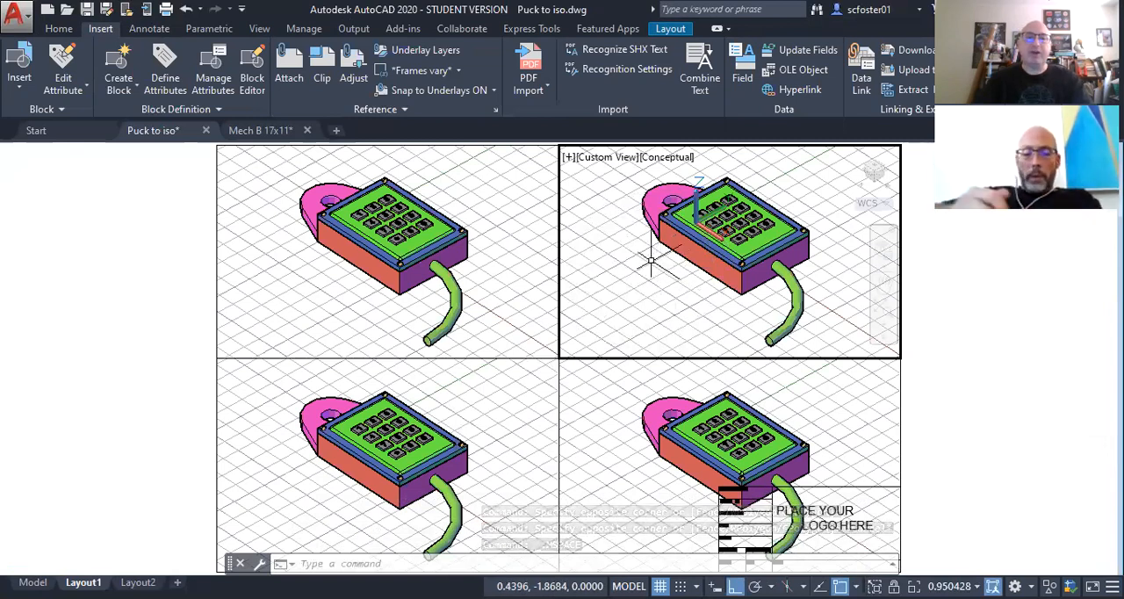
pyautogui.scroll(-2, 642, 252)
pyautogui.keyDown('shift'); pyautogui.moveTo(641, 252); pyautogui.dragTo(694, 258, button='middle'); pyautogui.keyUp('shift')
pyautogui.scroll(2, 695, 257)
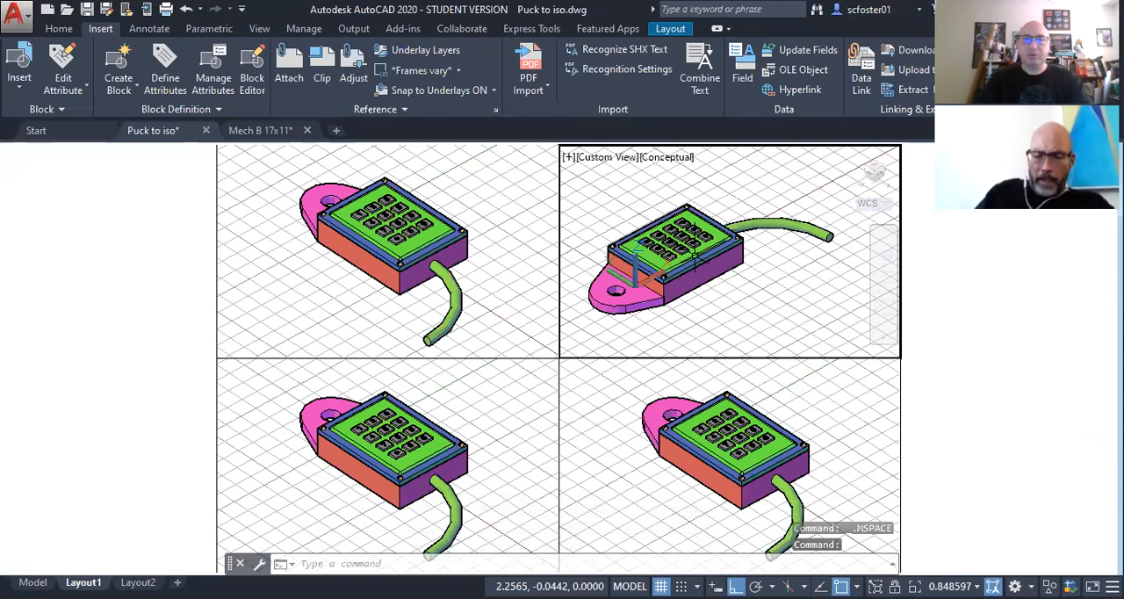
pyautogui.scroll(2, 692, 256)
pyautogui.keyDown('shift'); pyautogui.moveTo(693, 256); pyautogui.dragTo(645, 252, button='middle'); pyautogui.keyUp('shift')
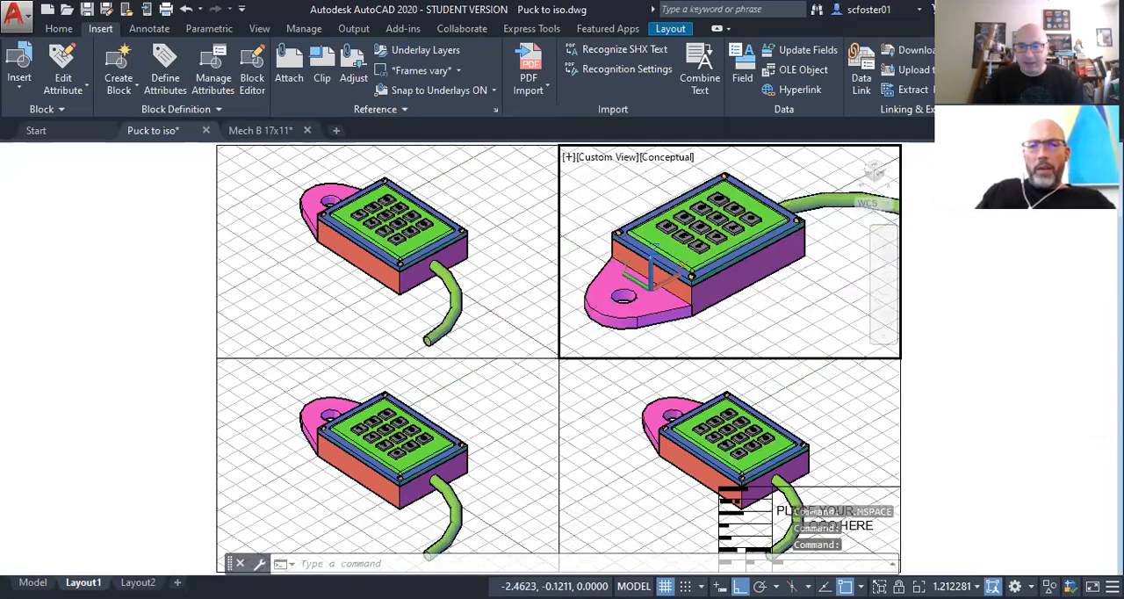
# Step: Lock the upper-right viewport's display and check its Display Locked setting from paper space
pyautogui.press('ctrl')
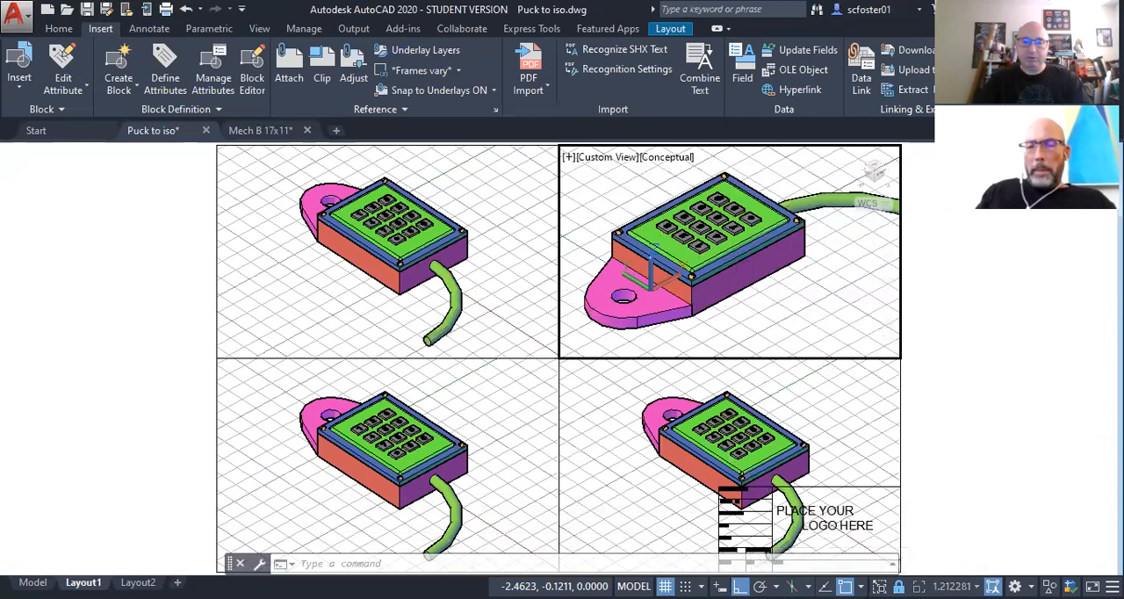
pyautogui.rightClick(929, 311)
pyautogui.click(856, 285)
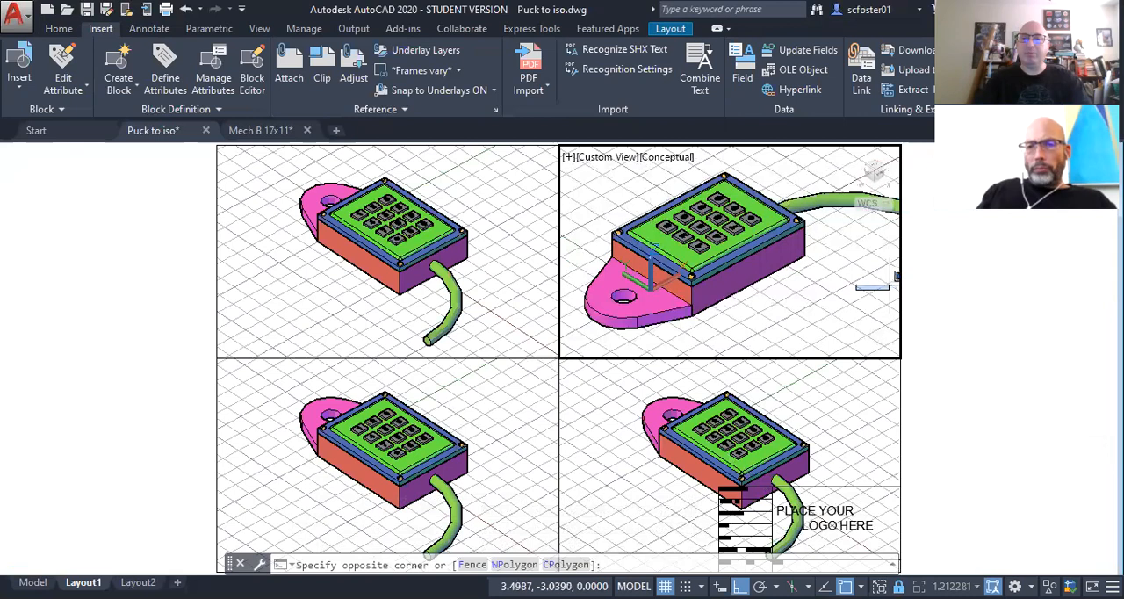
pyautogui.click(888, 286)
pyautogui.doubleClick(999, 310)
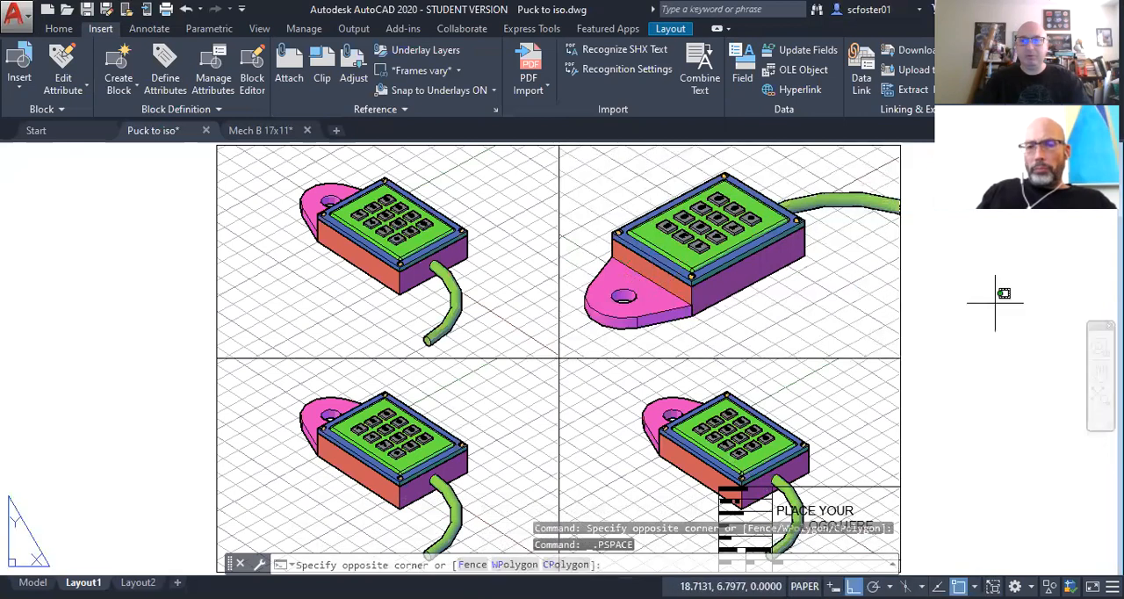
pyautogui.click(898, 281)
pyautogui.rightClick(900, 287)
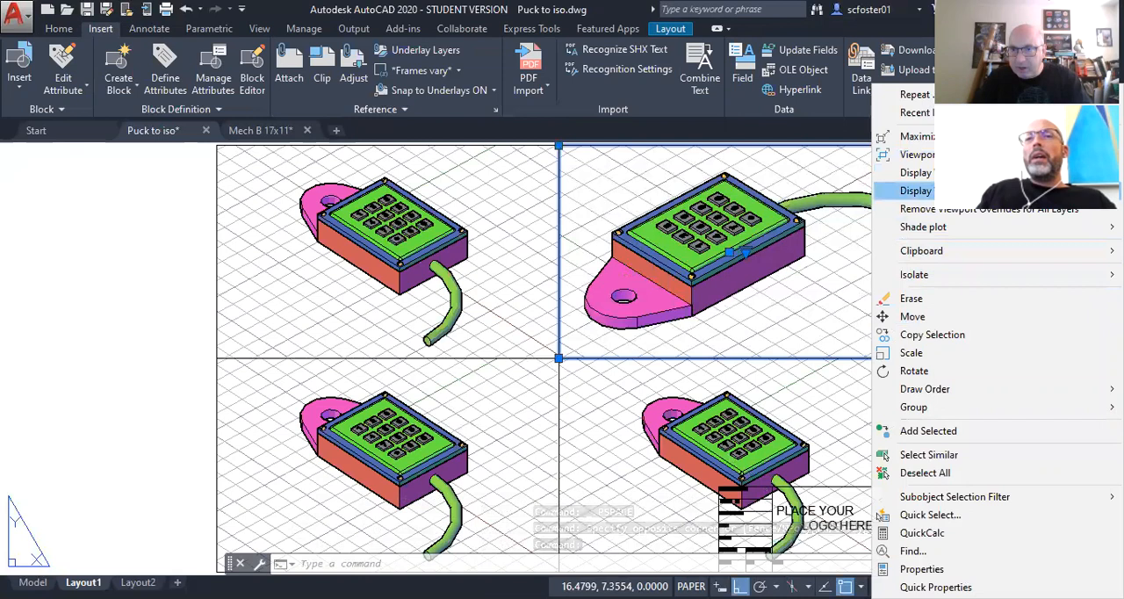
pyautogui.moveTo(916, 190)
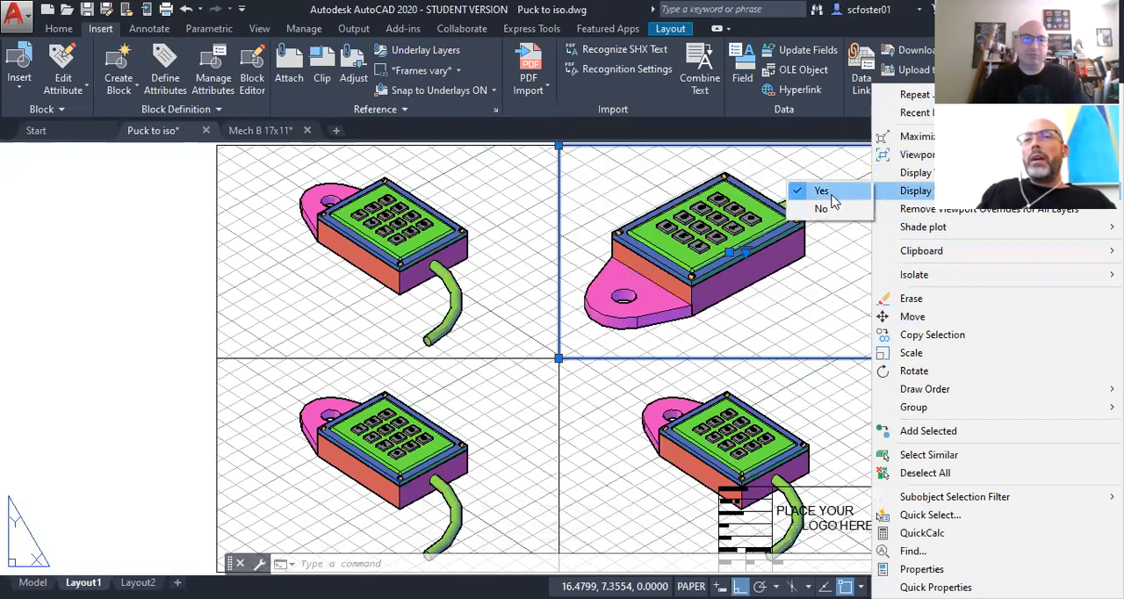
pyautogui.click(801, 299)
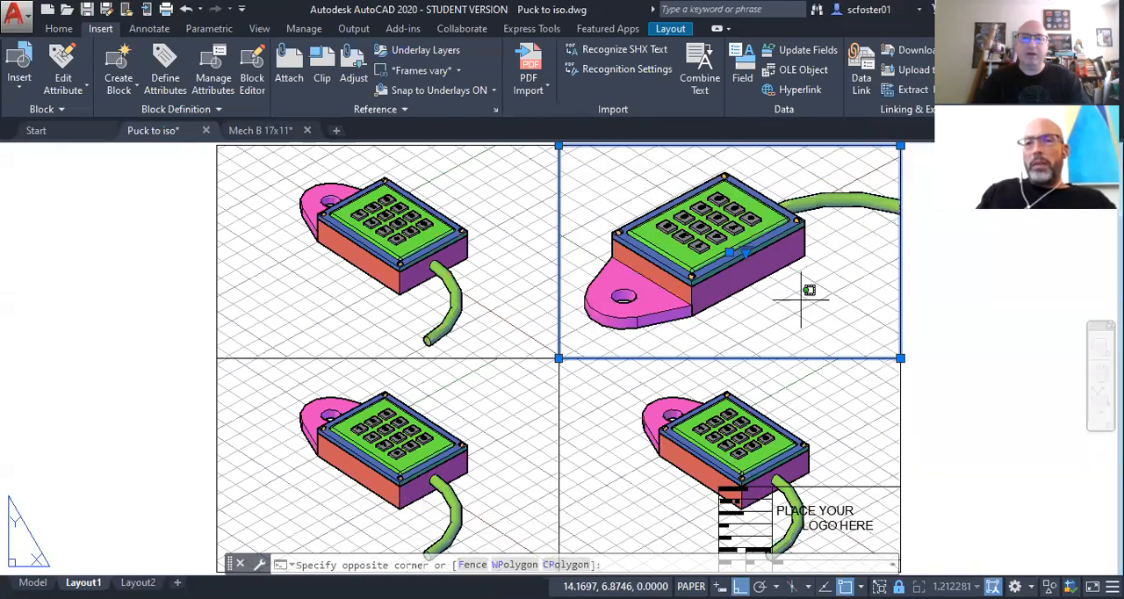
pyautogui.press('Escape')
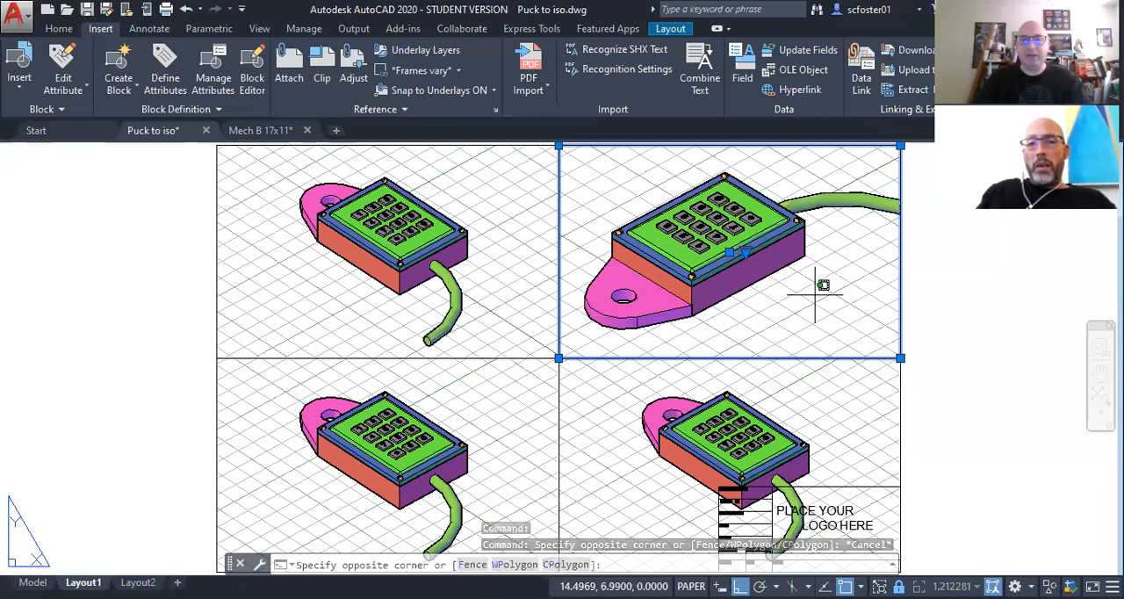
# Step: Reactivate the upper-right viewport and turn off its grid
pyautogui.doubleClick(815, 295)
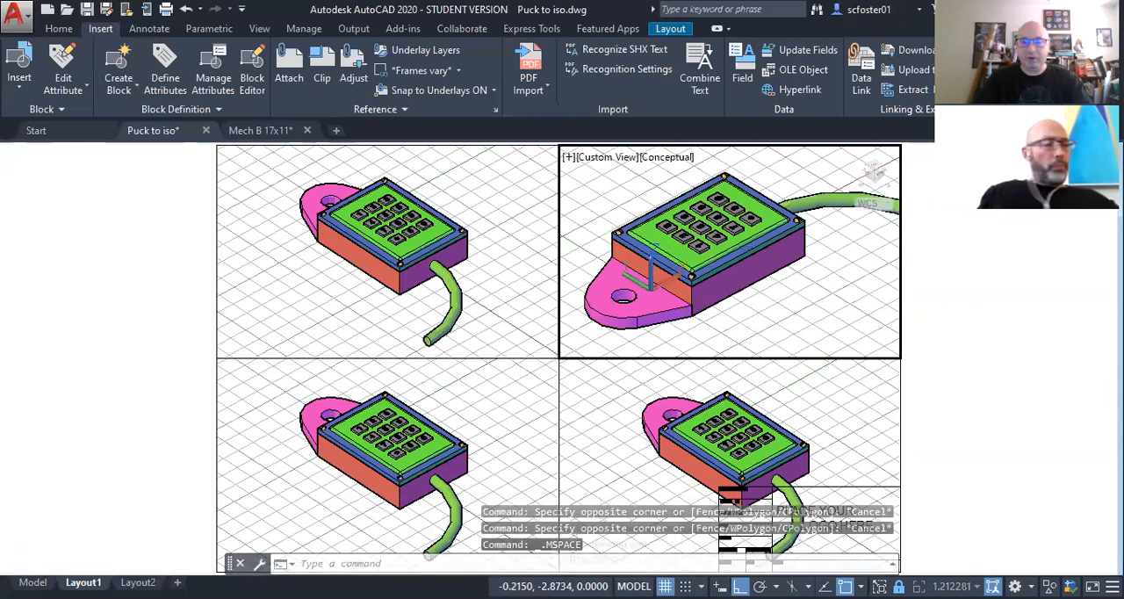
pyautogui.click(664, 586)
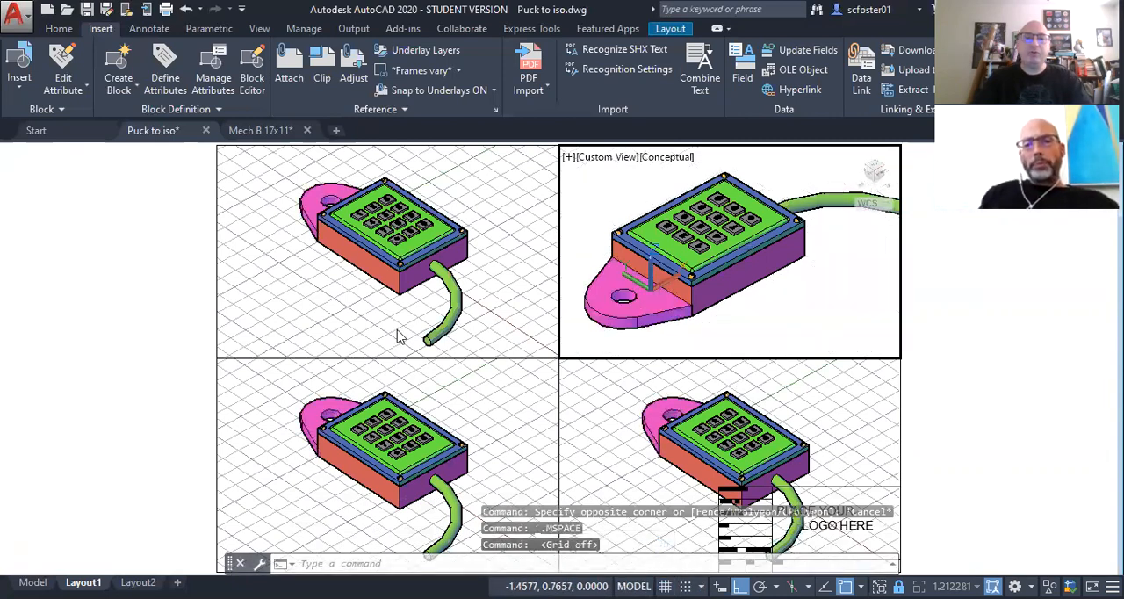
# Step: Set the upper-left viewport to the Top view
pyautogui.click(485, 309)
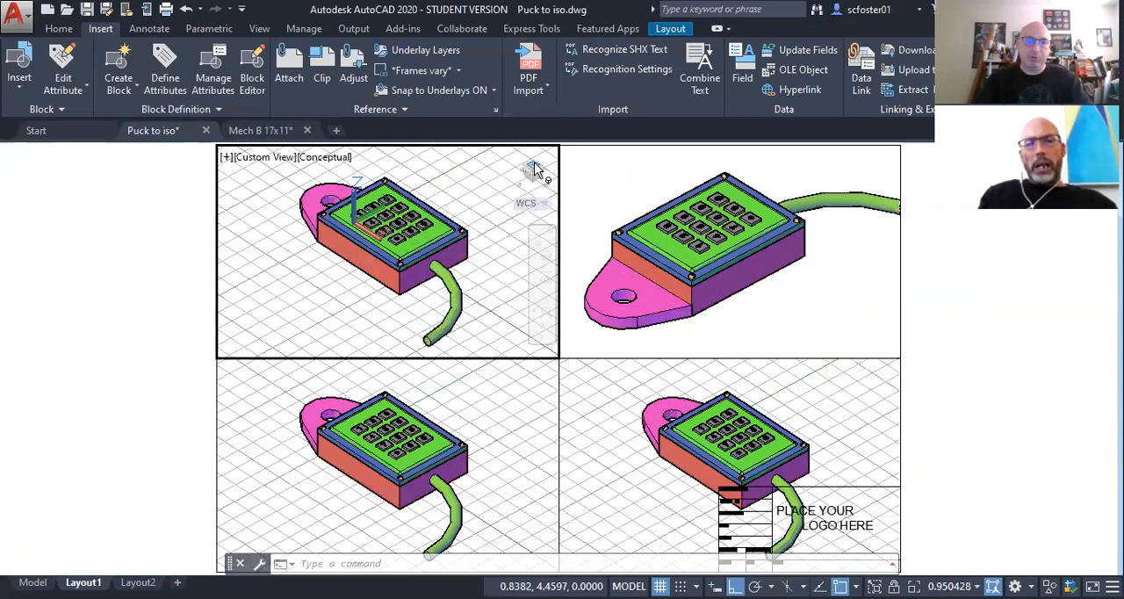
pyautogui.click(269, 160)
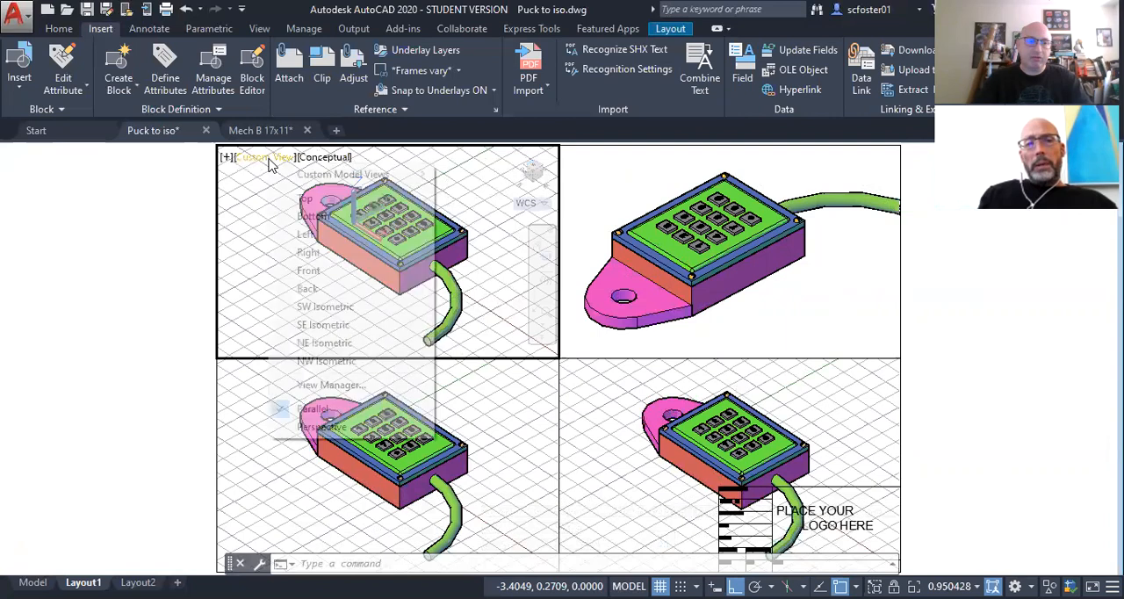
pyautogui.click(305, 200)
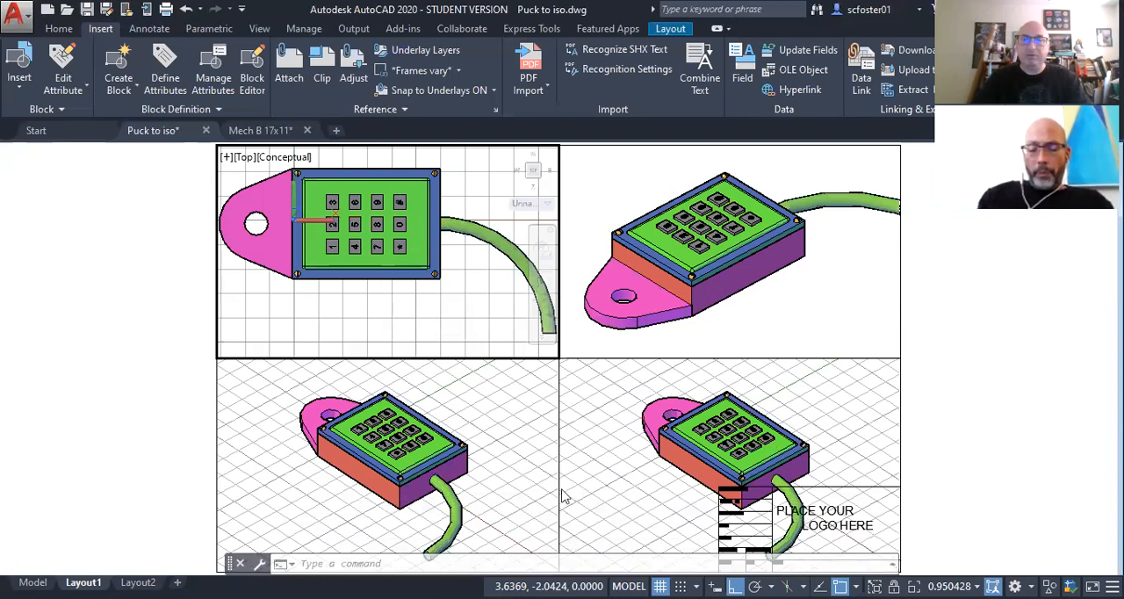
# Step: Set the lower-left viewport to the Front view and compare its scale with that of the Top viewport
pyautogui.click(480, 450)
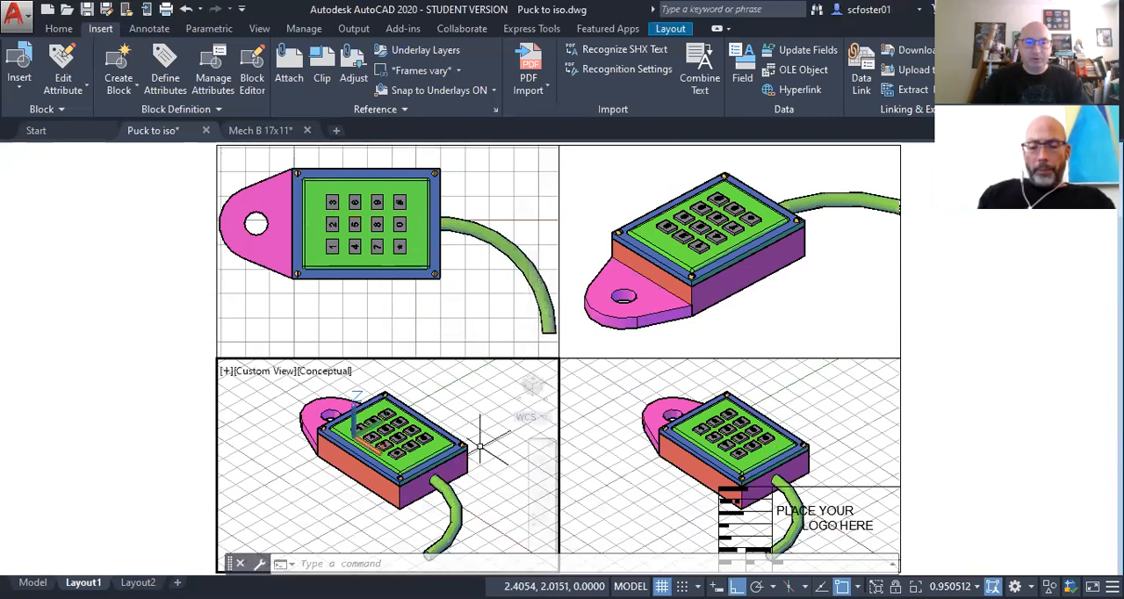
pyautogui.click(263, 371)
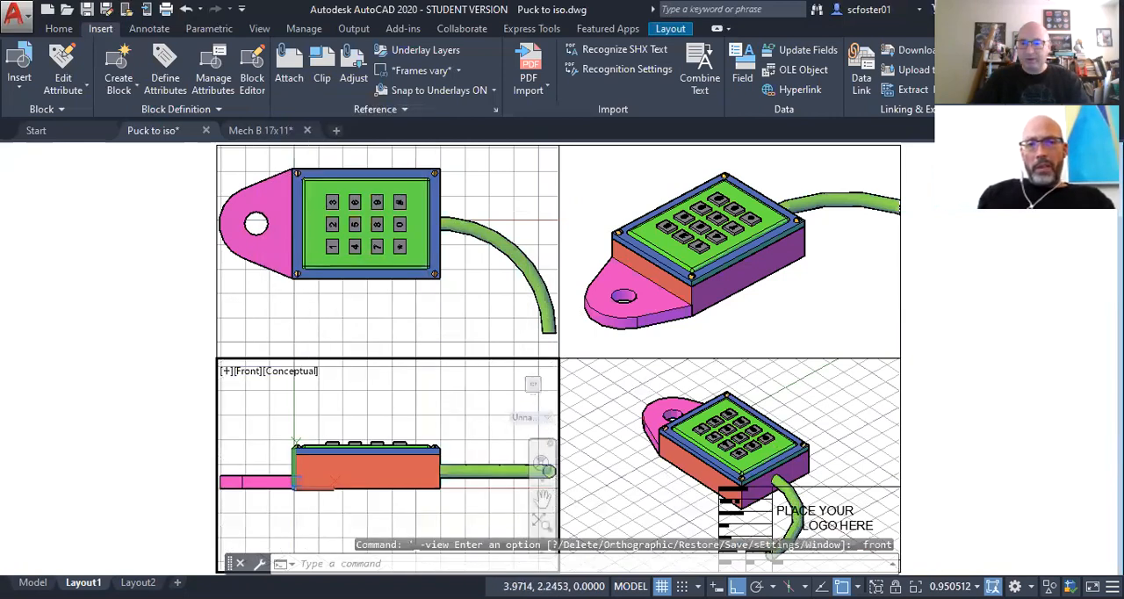
pyautogui.click(309, 328)
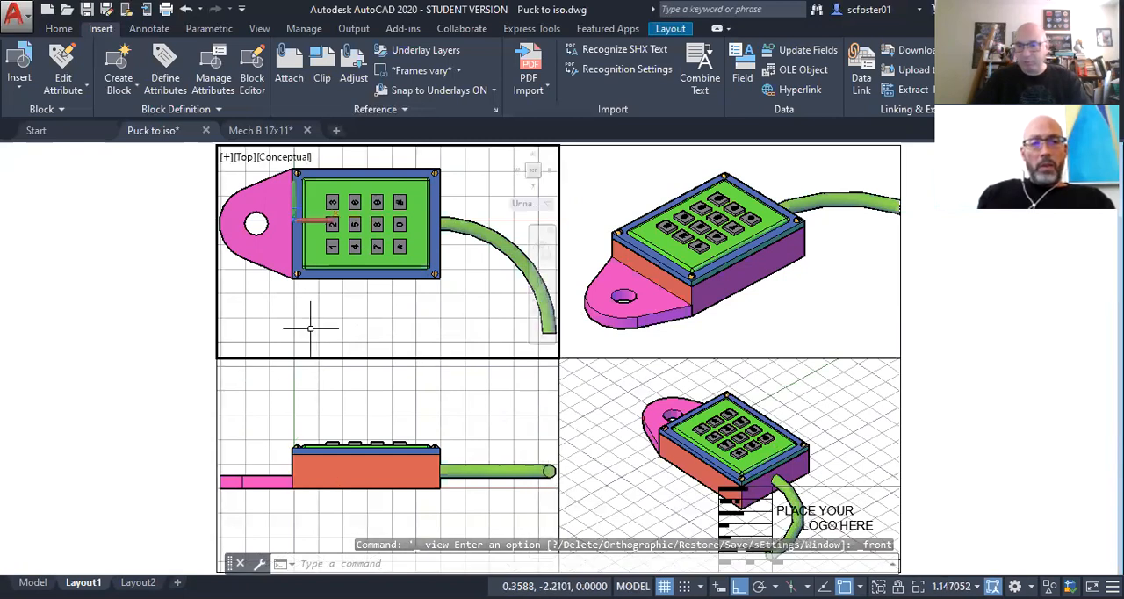
pyautogui.click(348, 401)
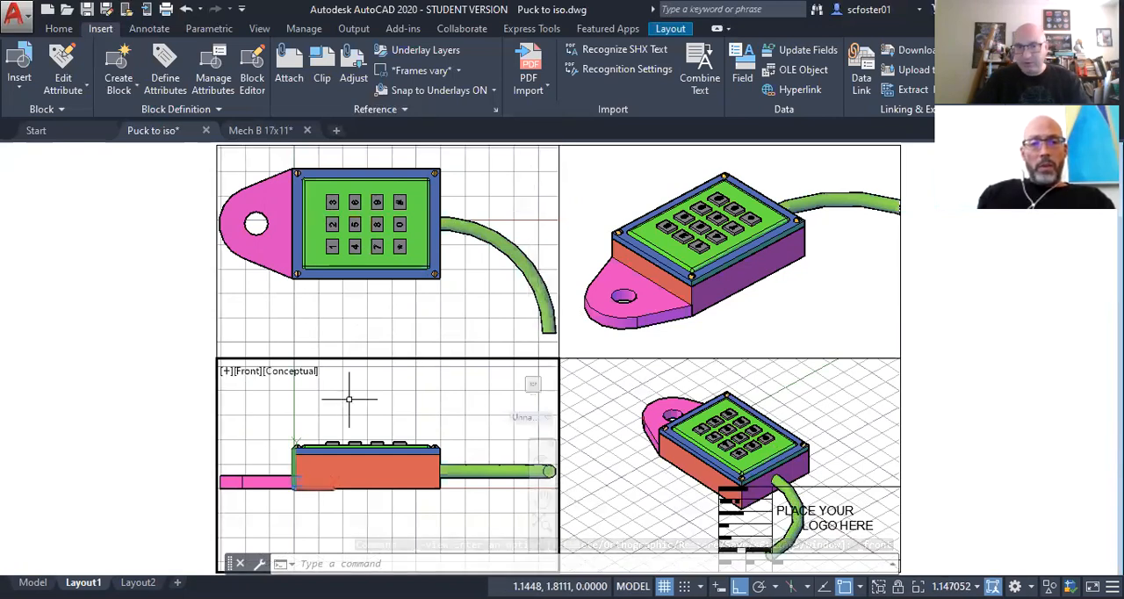
pyautogui.click(352, 392)
pyautogui.click(348, 323)
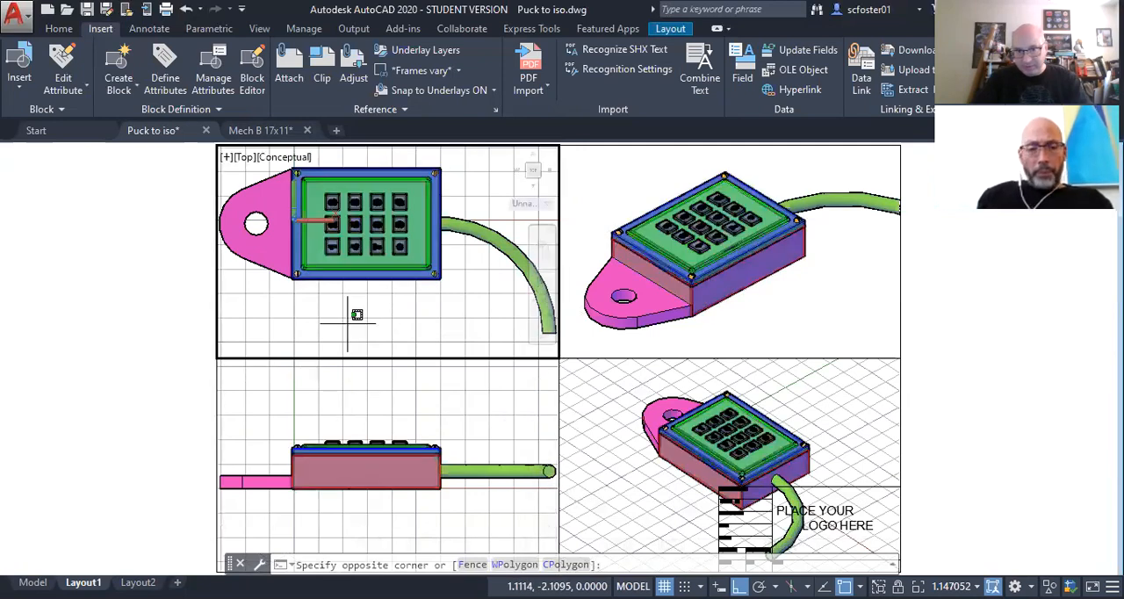
# Step: Set the lower-right viewport to the Right view, clearing any accidental selection of the model
pyautogui.click(603, 434)
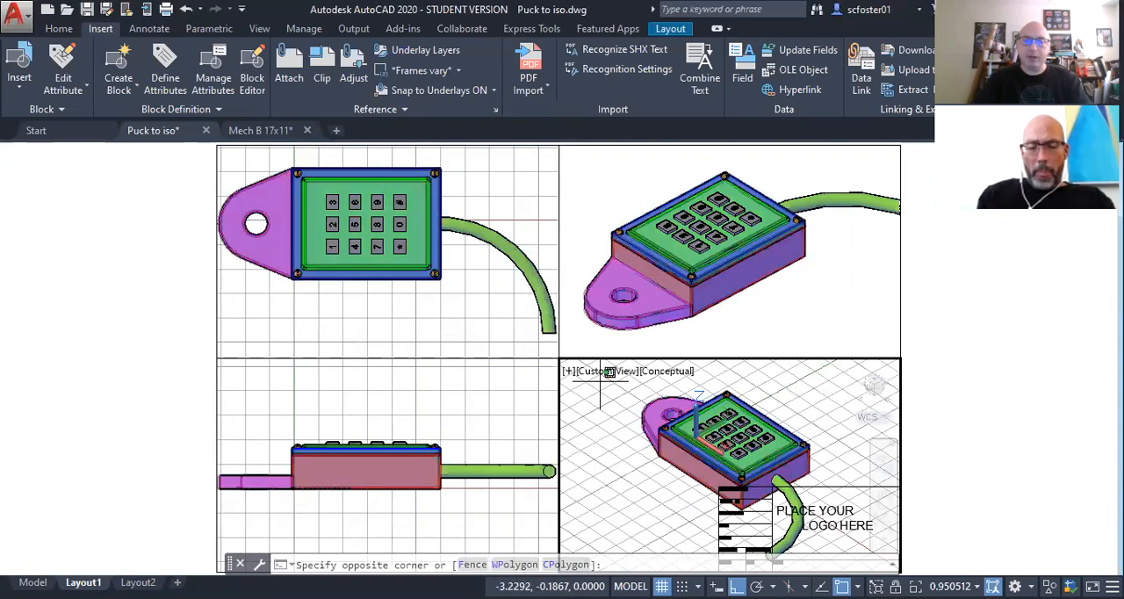
pyautogui.click(698, 393)
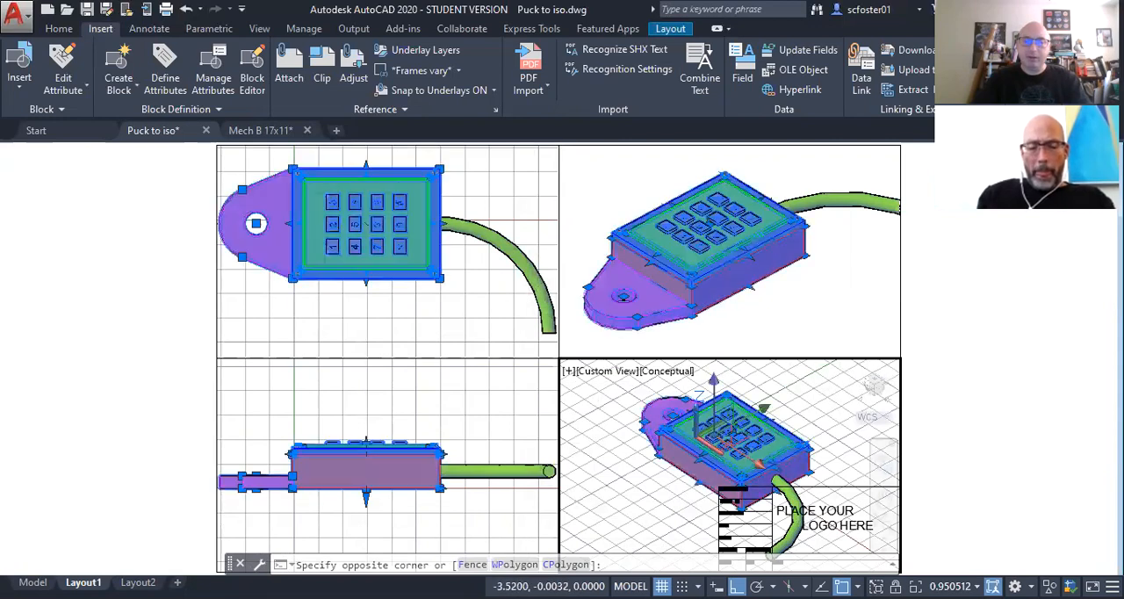
pyautogui.click(599, 372)
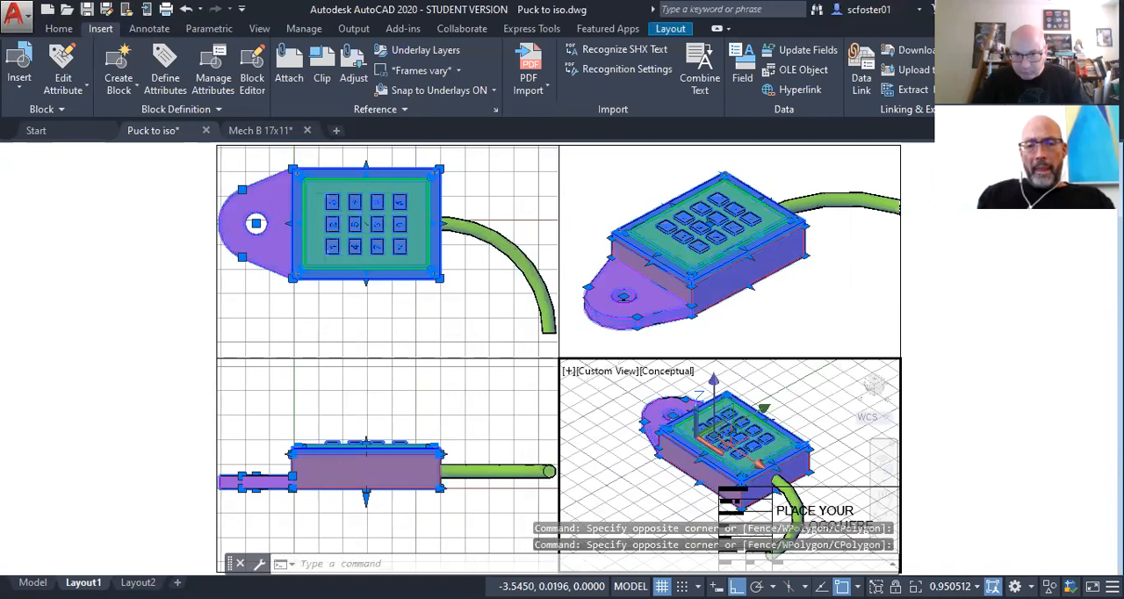
pyautogui.press('Escape')
pyautogui.press('Escape')
pyautogui.click(600, 373)
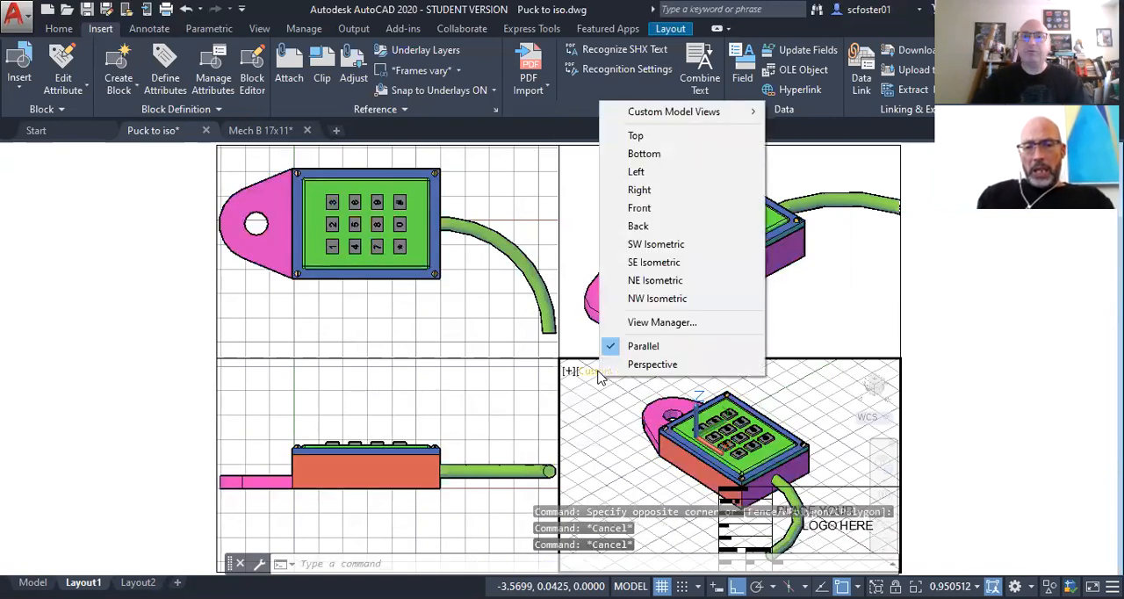
pyautogui.click(650, 191)
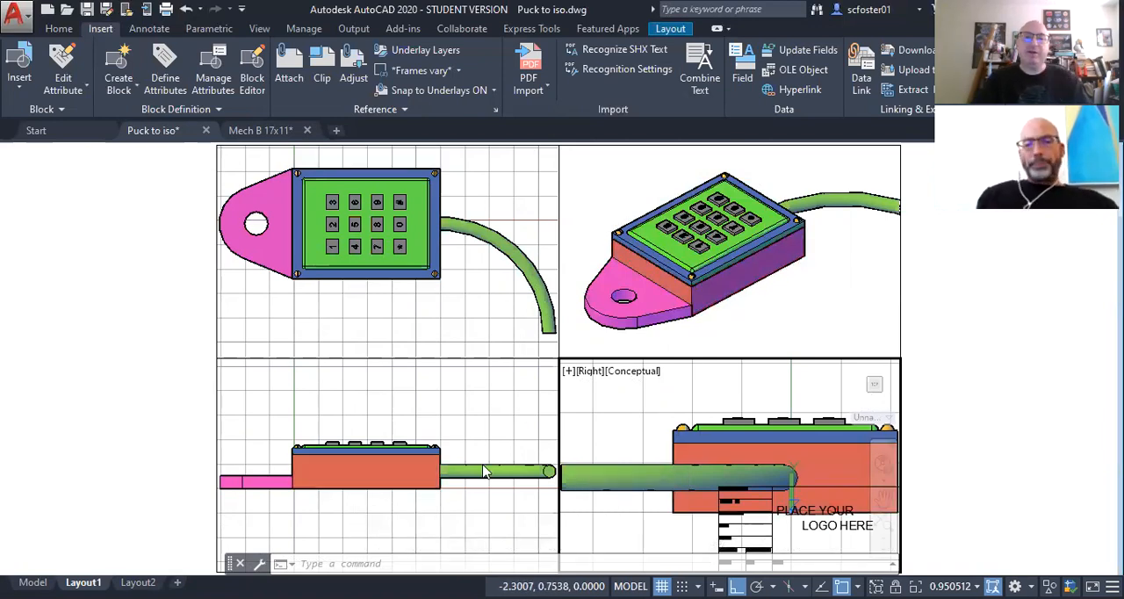
# Step: Compare the viewport scales of the Top, Front and Right views by activating each viewport in turn
pyautogui.press('ctrl')
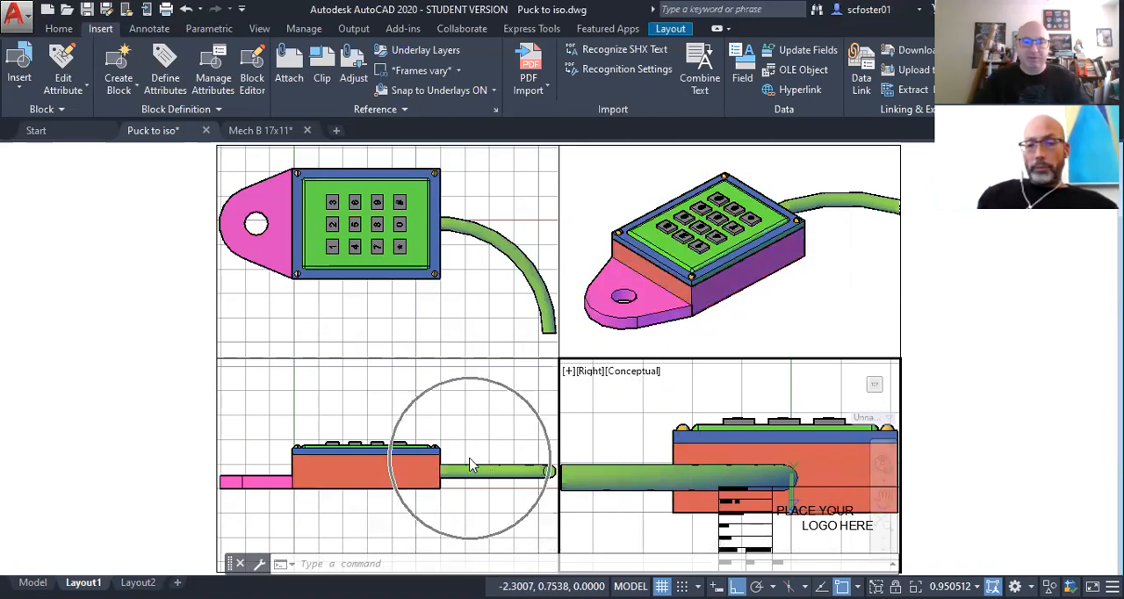
pyautogui.press('ctrl')
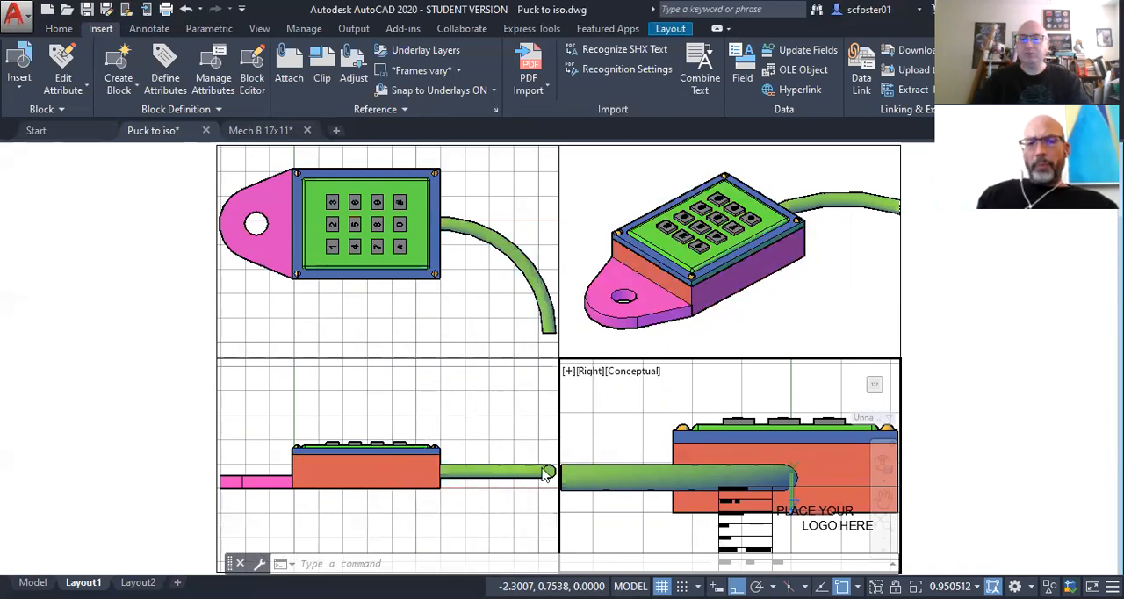
pyautogui.click(489, 441)
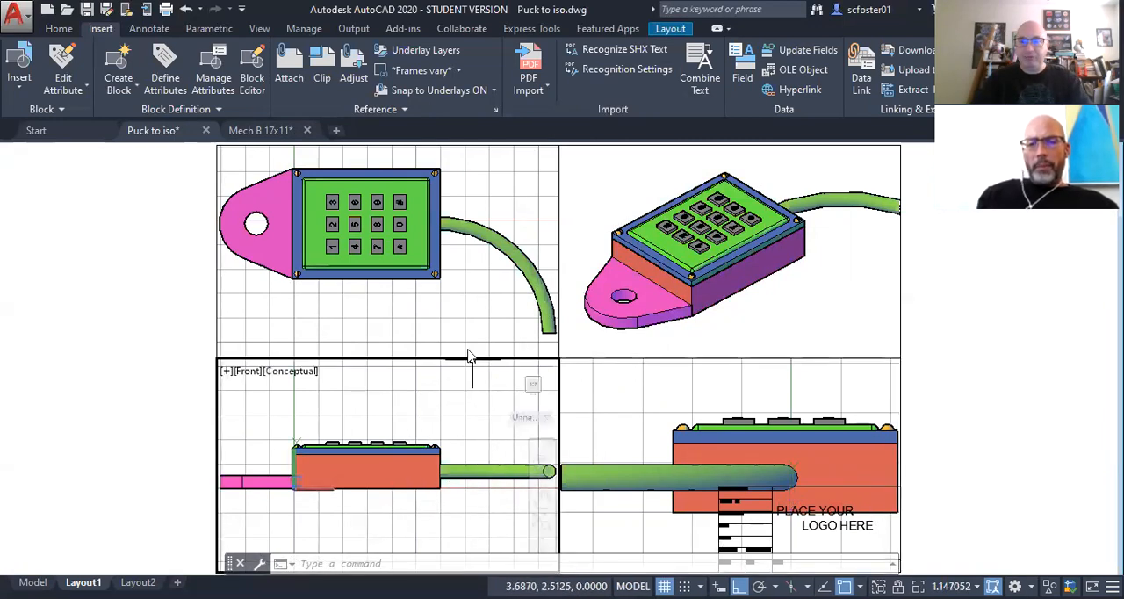
pyautogui.click(454, 321)
pyautogui.click(467, 388)
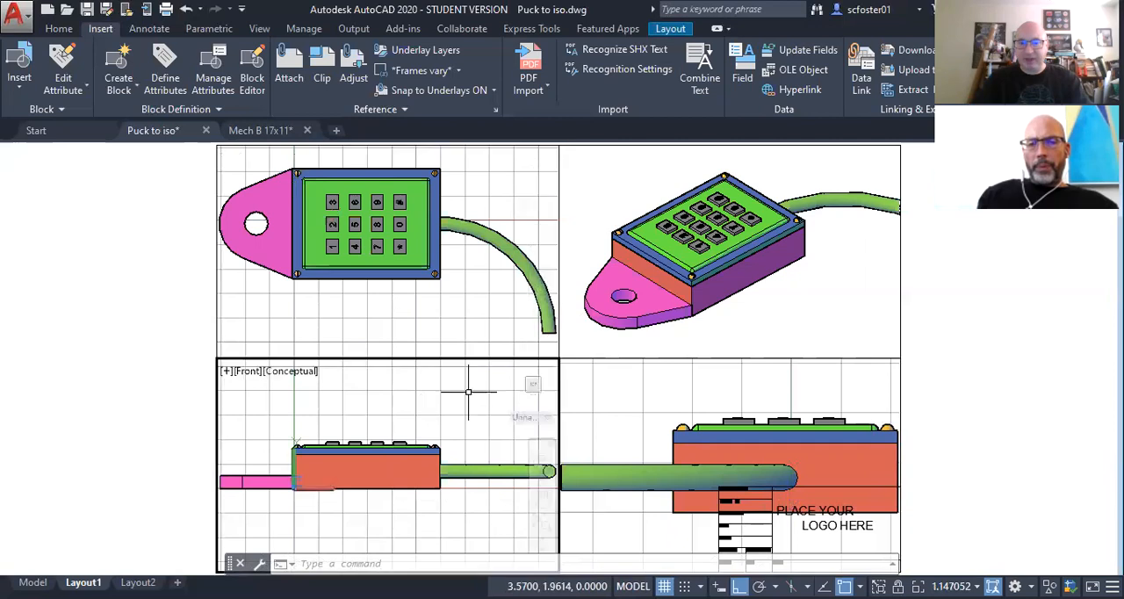
pyautogui.click(605, 419)
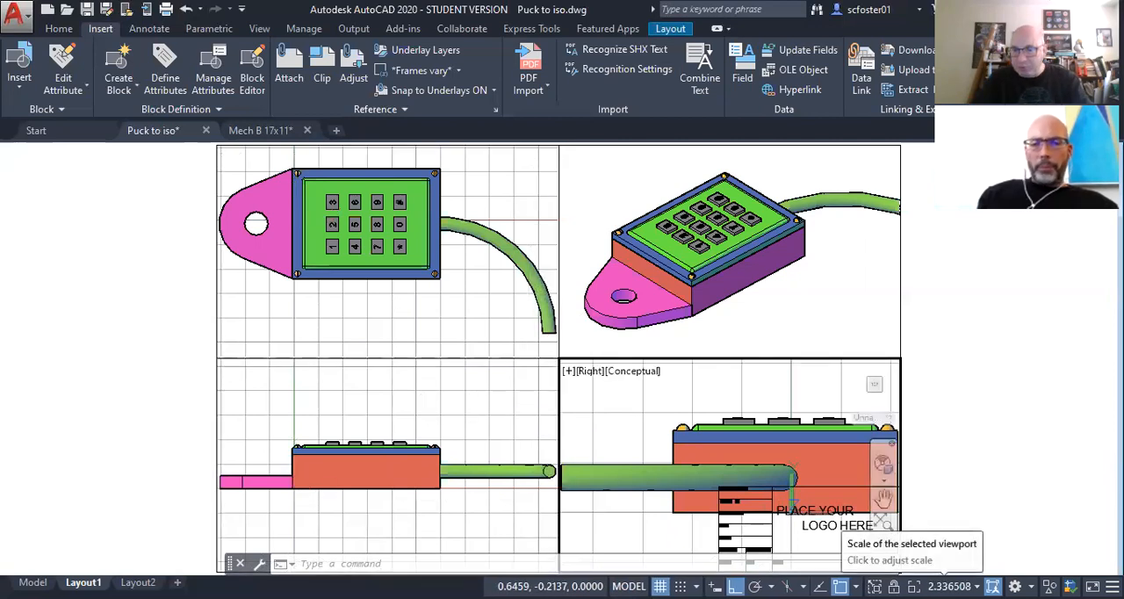
pyautogui.click(487, 425)
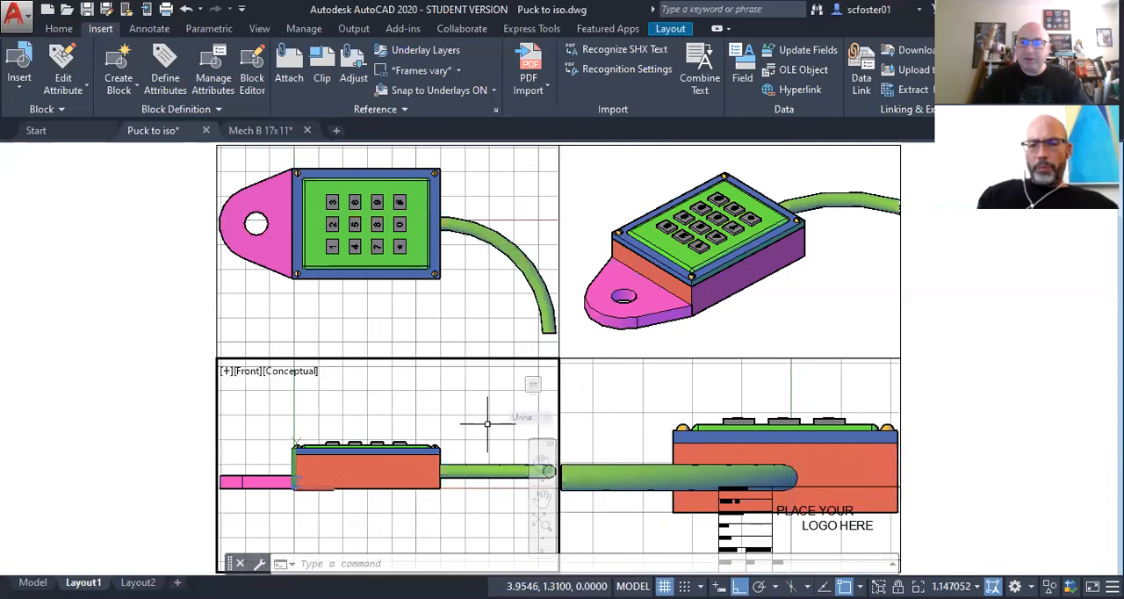
pyautogui.click(450, 318)
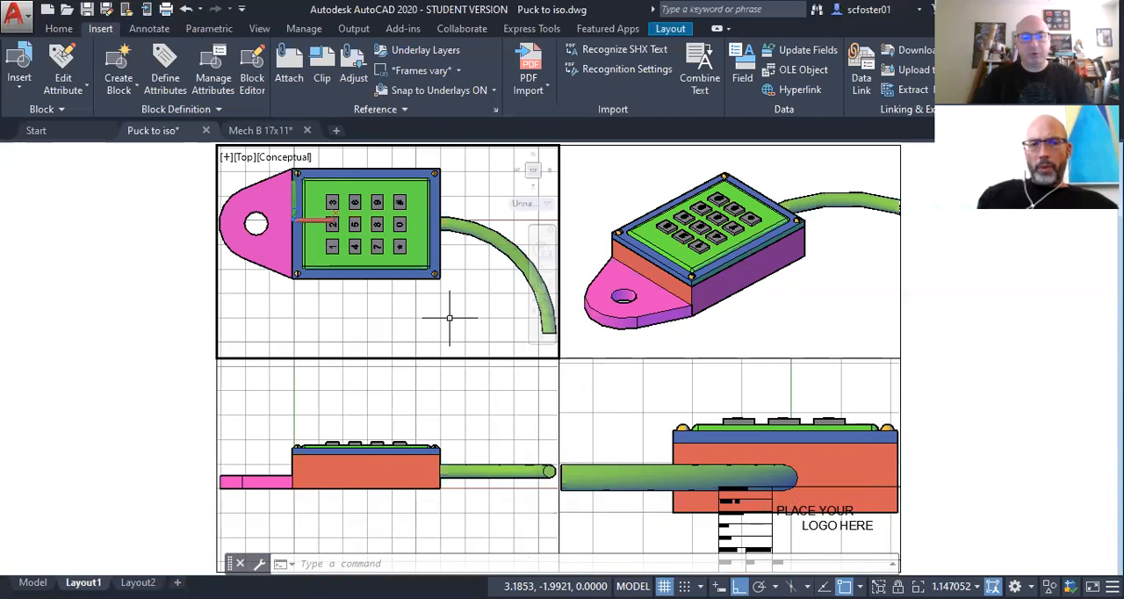
# Step: Set the Top viewport's zoom scale factor to 1xp
pyautogui.write('z')
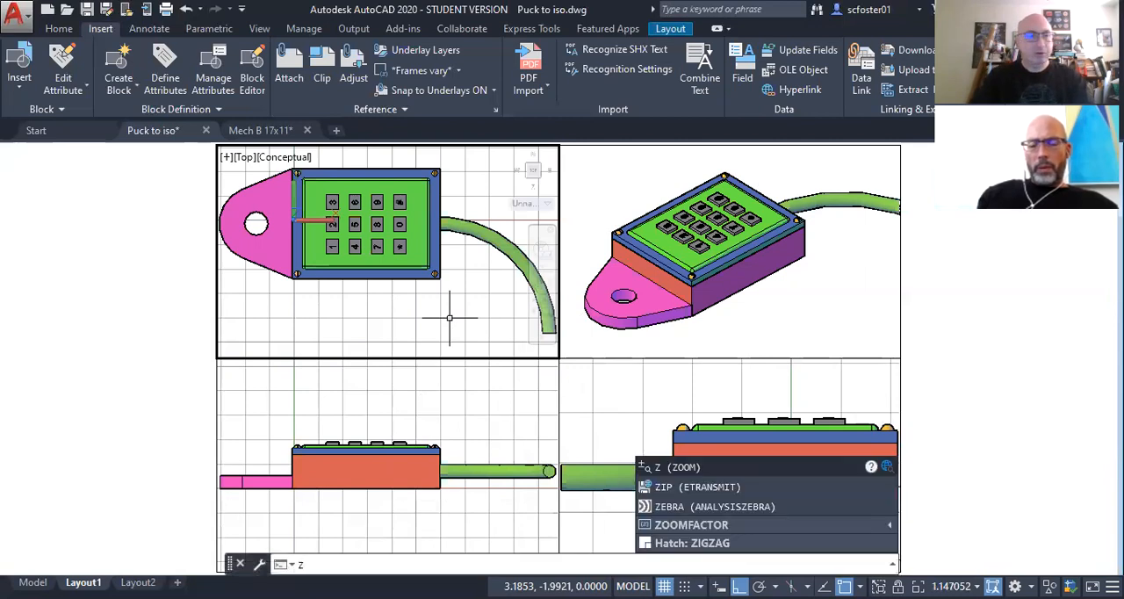
pyautogui.press('Return')
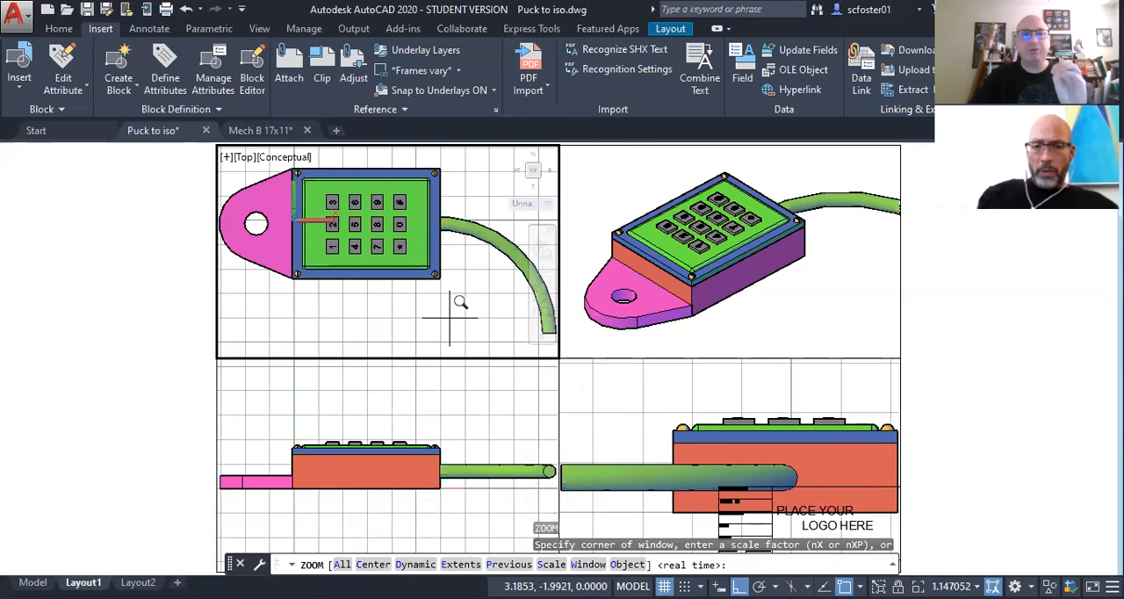
pyautogui.scroll(2, 460, 303)
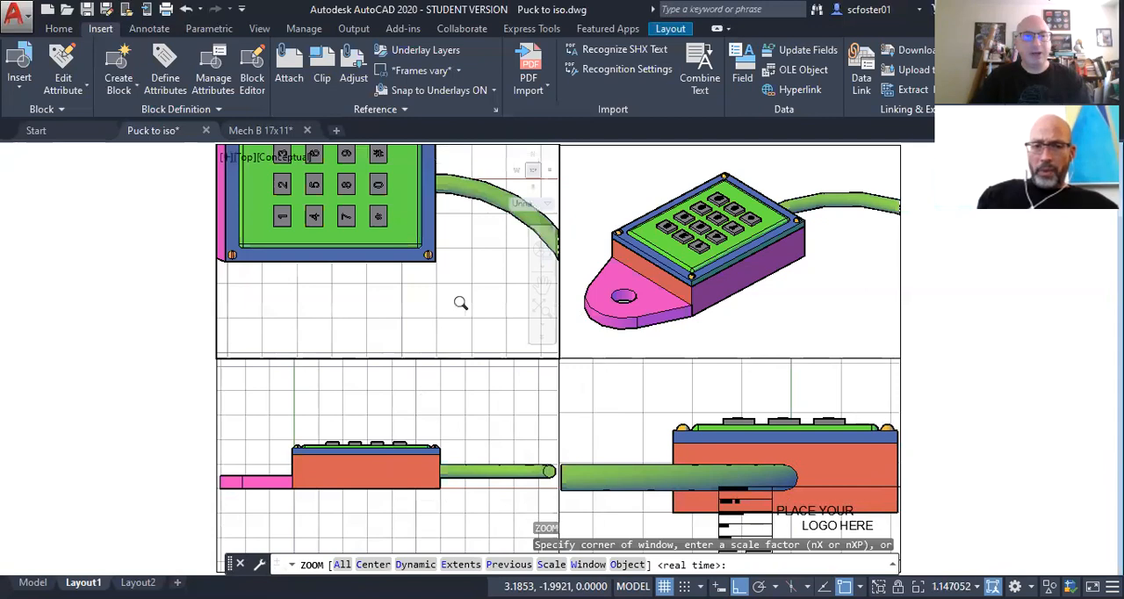
pyautogui.scroll(-3, 460, 303)
pyautogui.scroll(2, 460, 303)
pyautogui.scroll(-2, 460, 303)
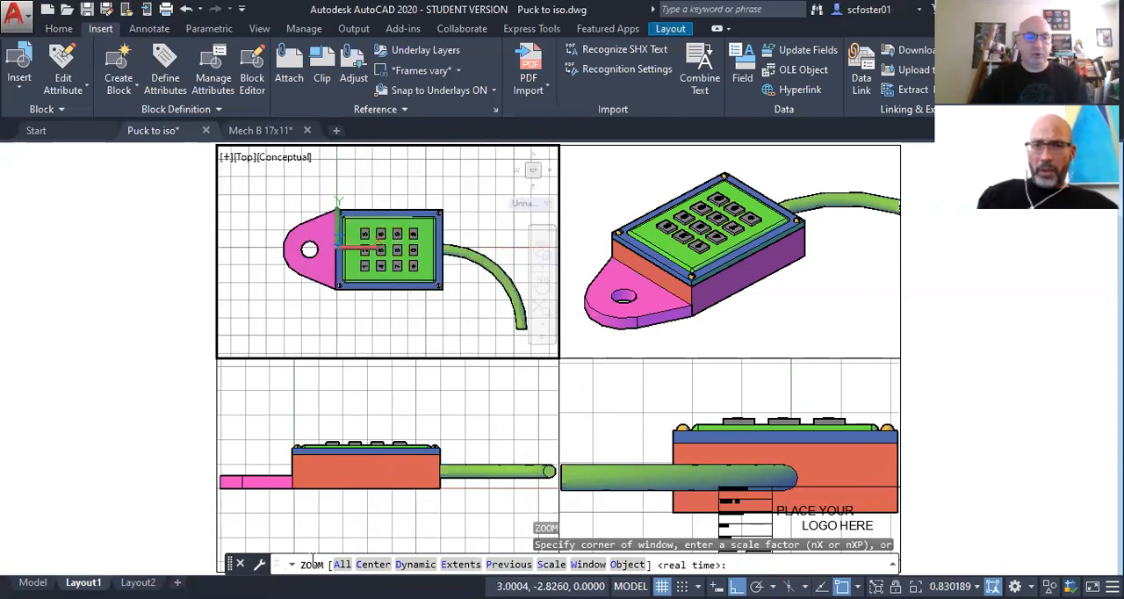
pyautogui.click(551, 564)
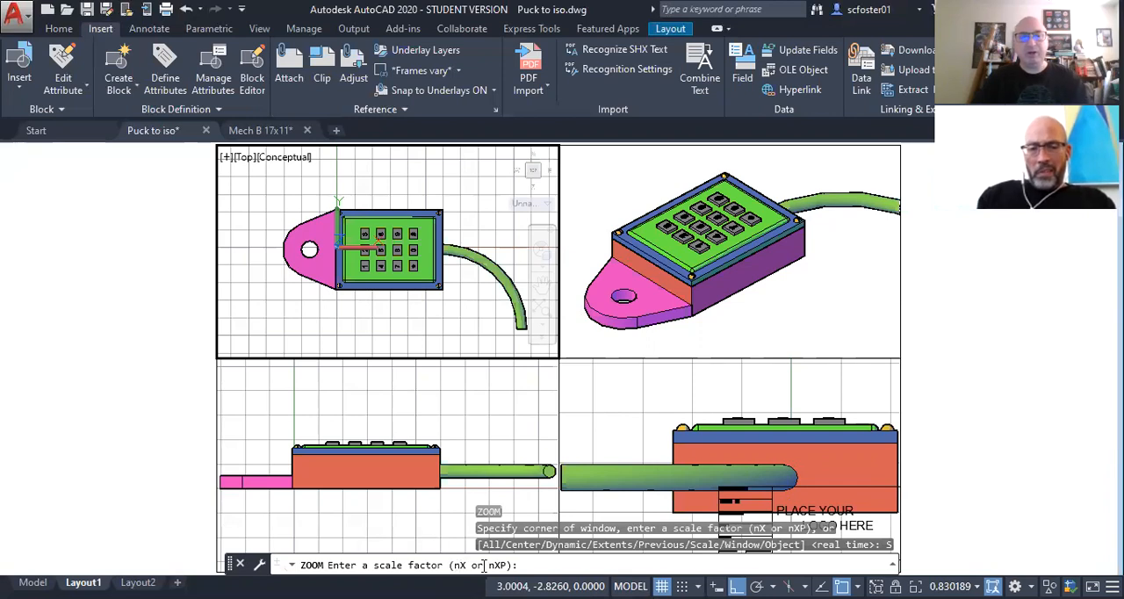
pyautogui.write('1')
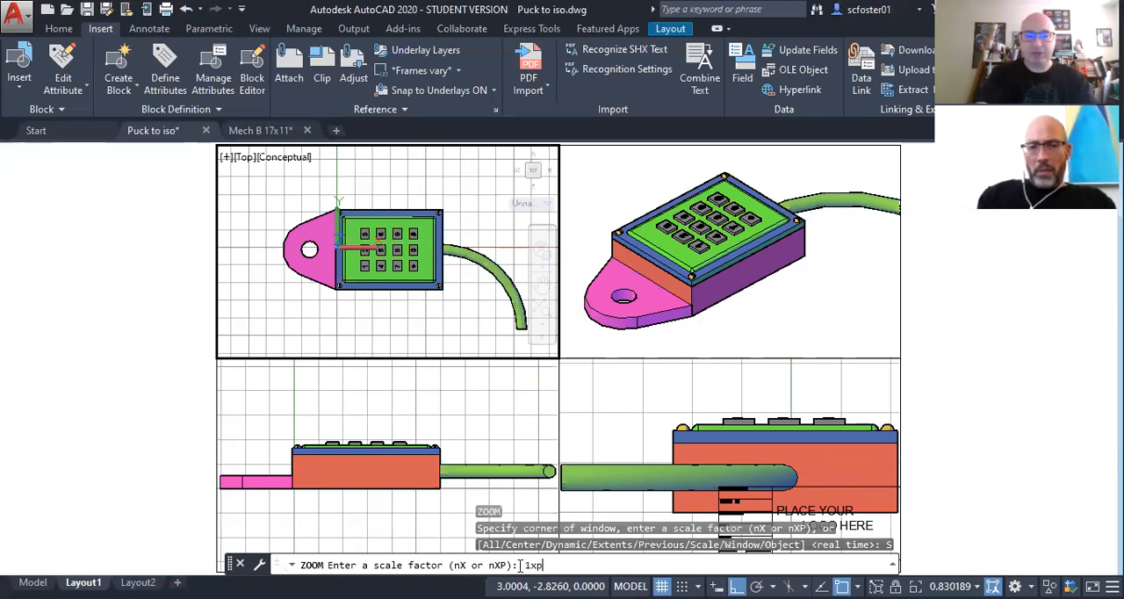
pyautogui.write('xp')
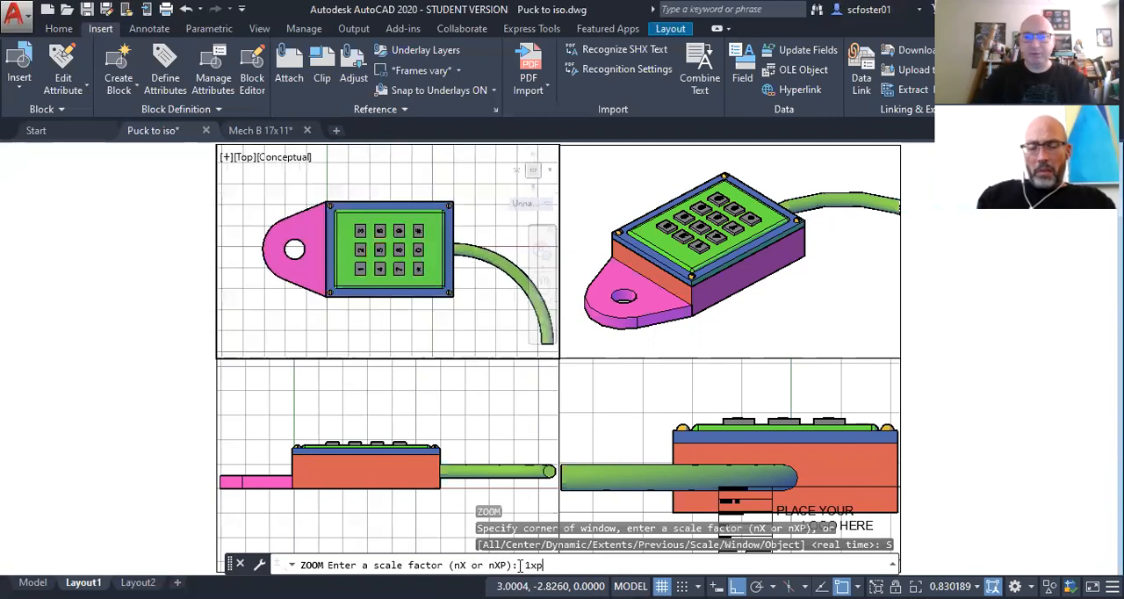
pyautogui.press('Return')
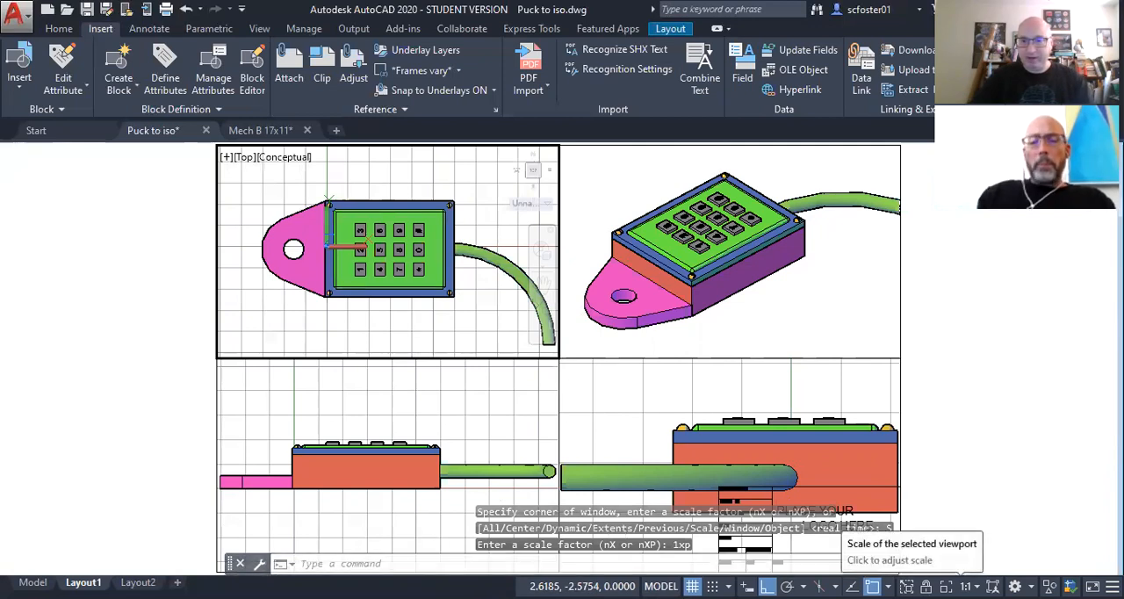
pyautogui.press('ctrl')
pyautogui.press('ctrl')
pyautogui.press('ctrl')
pyautogui.press('ctrl')
pyautogui.press('ctrl')
pyautogui.press('ctrl')
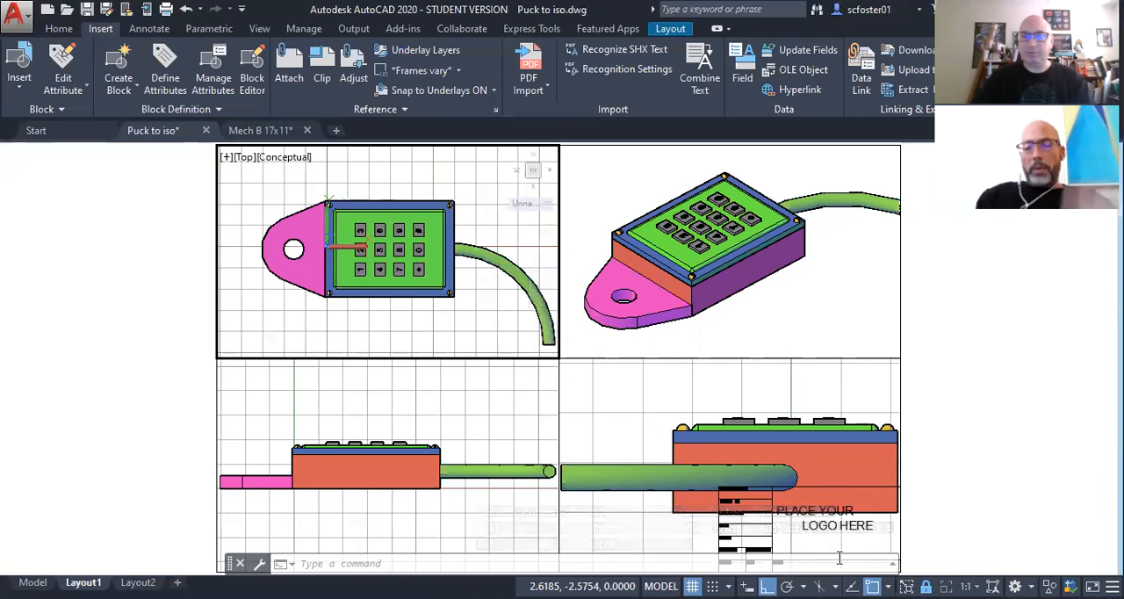
# Step: Activate the Front viewport and scale its view to 1xp relative to paper space
pyautogui.click(451, 428)
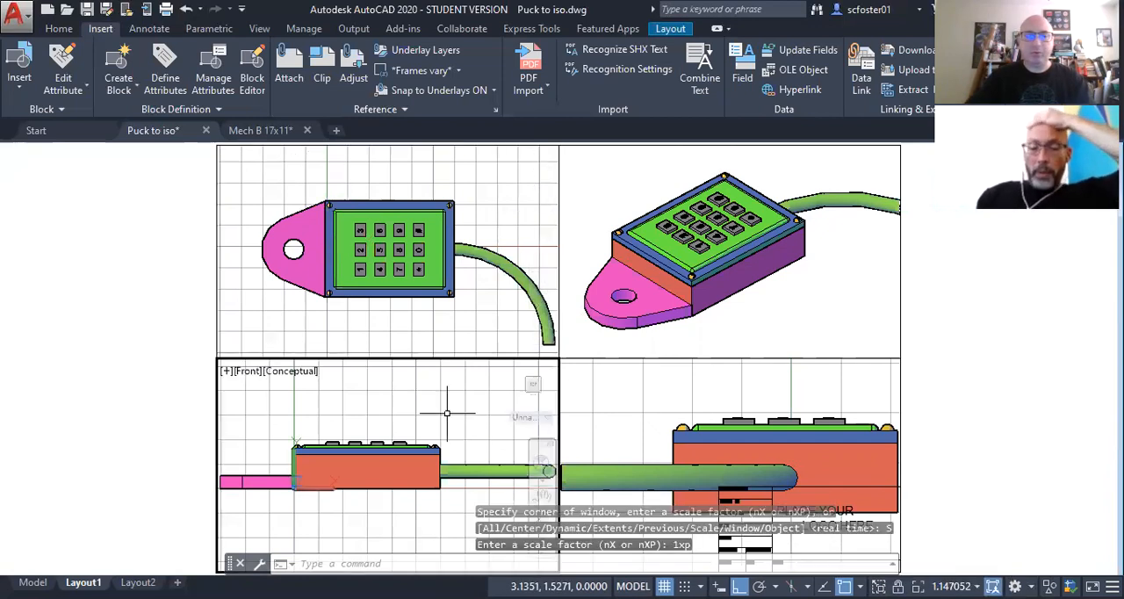
pyautogui.write('z')
pyautogui.press('Return')
pyautogui.write('s')
pyautogui.press('Return')
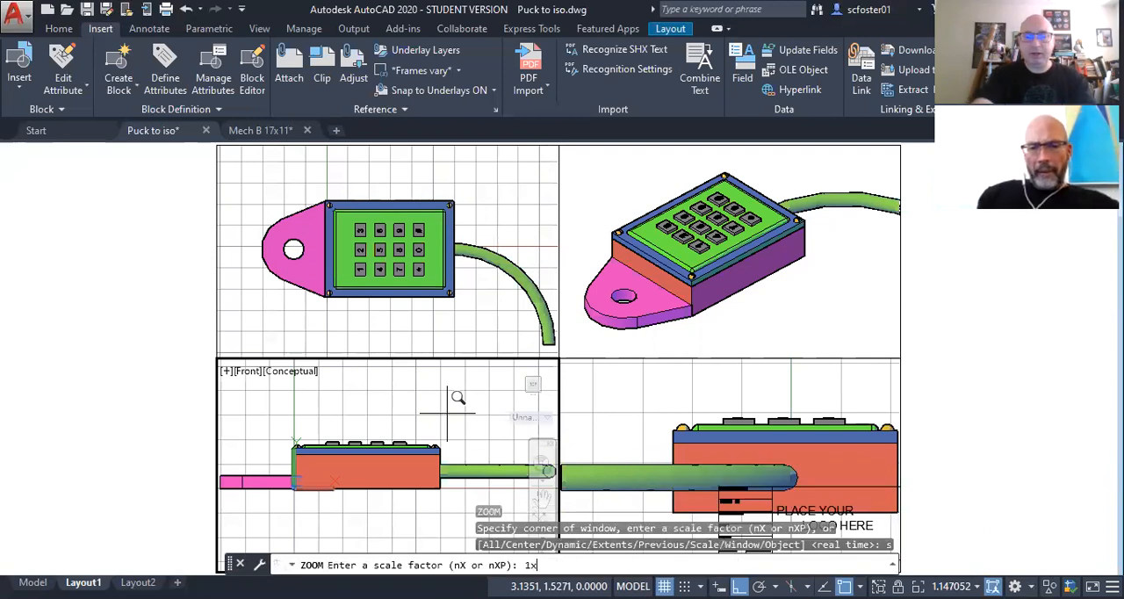
pyautogui.write('1xp')
pyautogui.press('Return')
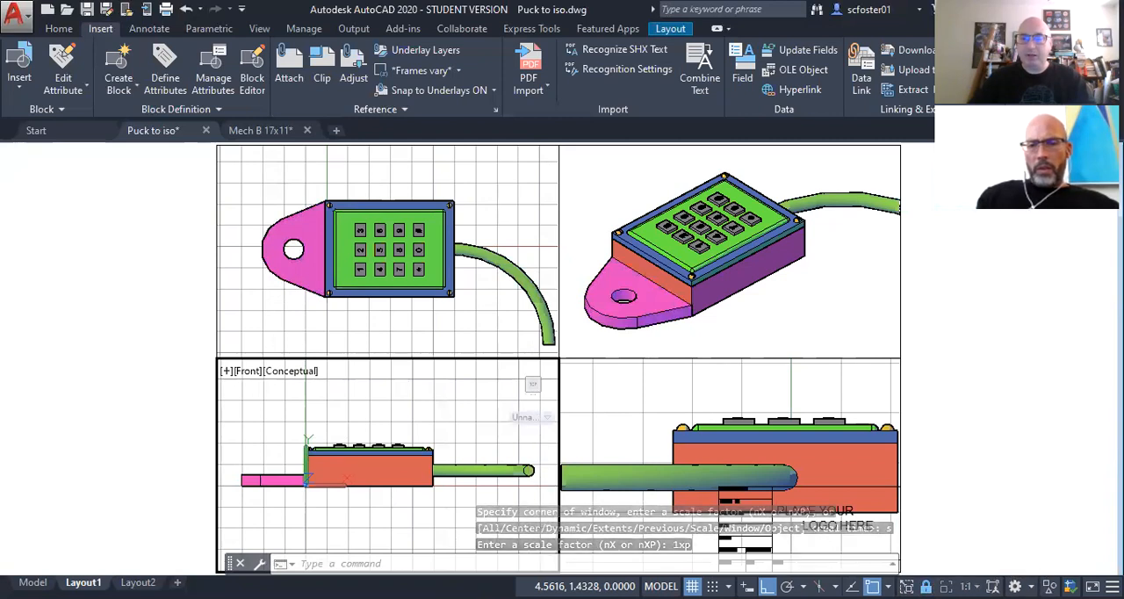
# Step: Activate the Right viewport and scale its view to 1xp, matching the Top and Front viewports
pyautogui.click(633, 403)
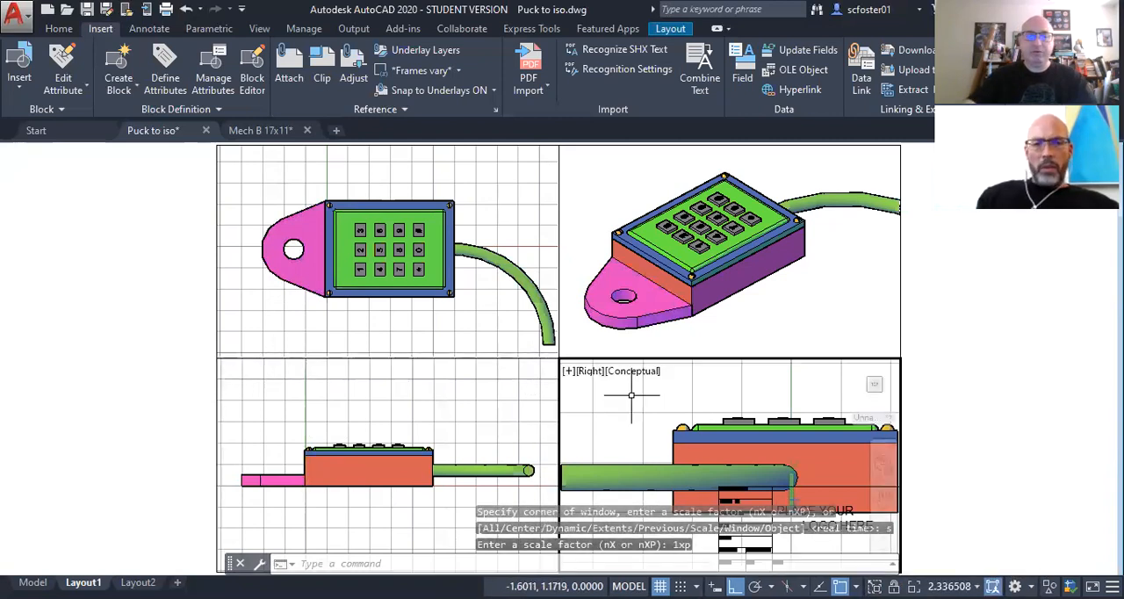
pyautogui.press('Return')
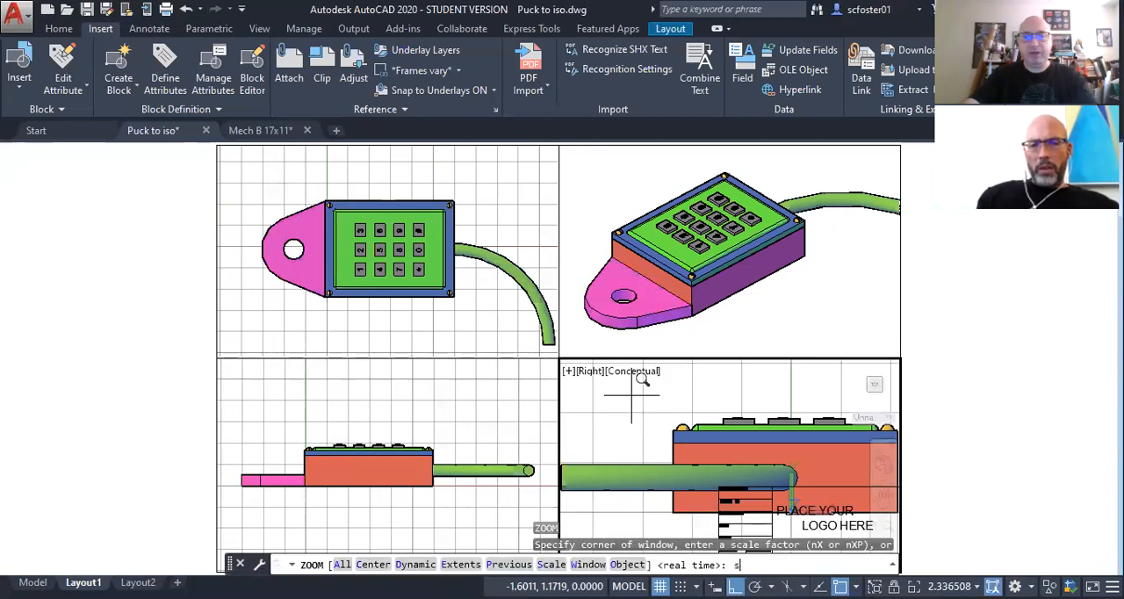
pyautogui.write('s')
pyautogui.press('Return')
pyautogui.write('1xp')
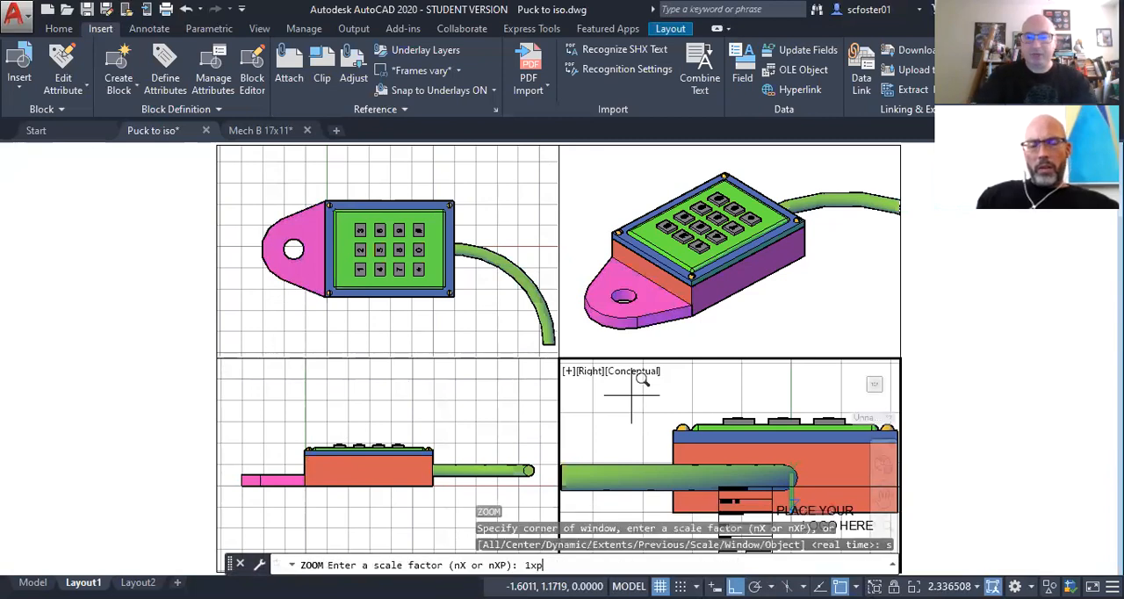
pyautogui.press('Return')
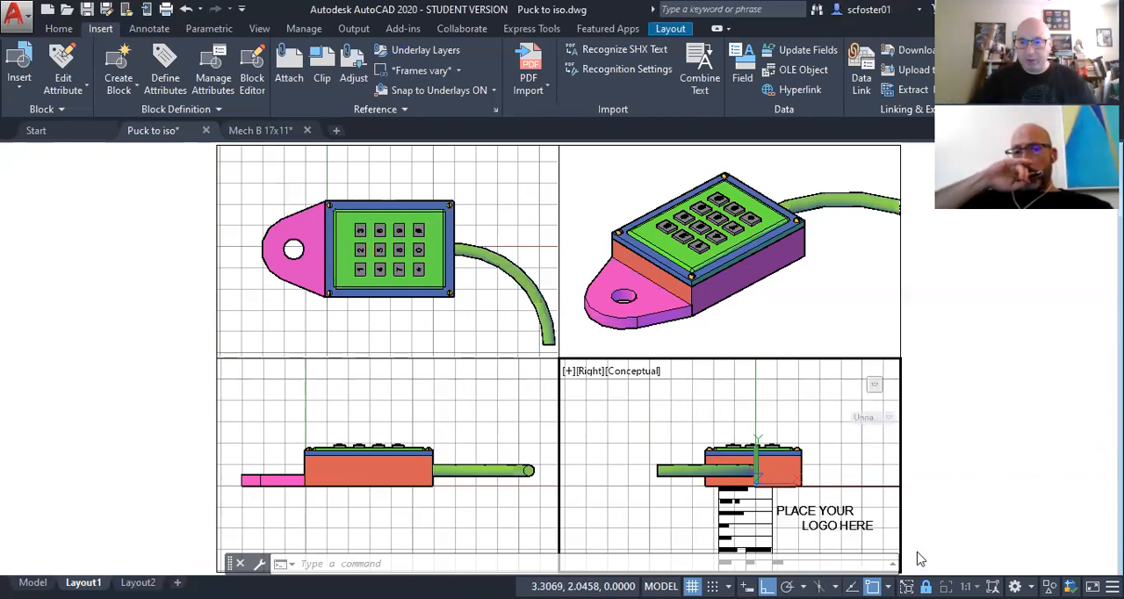
# Step: Return to paper space and, with Ortho off, move the Front viewport diagonally down and left so it overlaps the sheet border
pyautogui.doubleClick(926, 387)
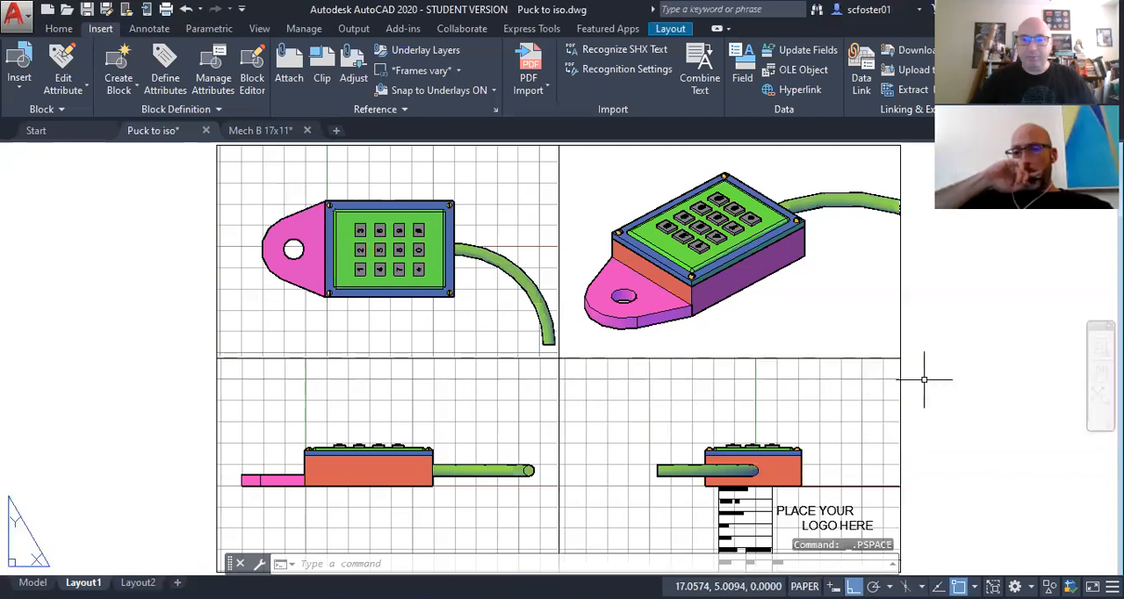
pyautogui.scroll(-2, 220, 334)
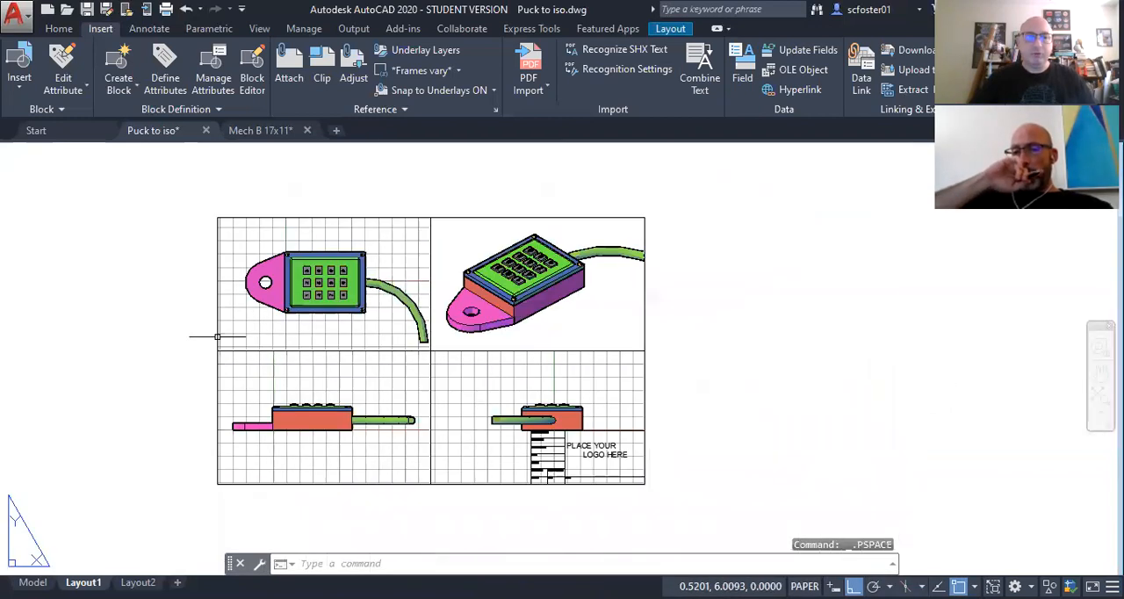
pyautogui.scroll(-2, 229, 331)
pyautogui.moveTo(288, 330); pyautogui.dragTo(382, 327, button='middle')
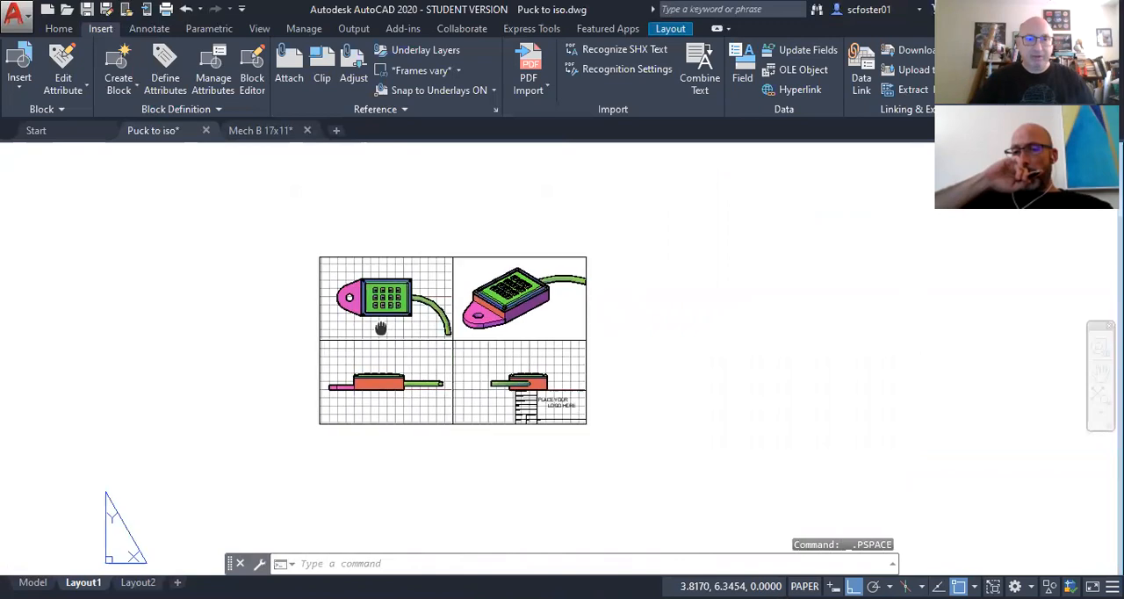
pyautogui.scroll(2, 382, 326)
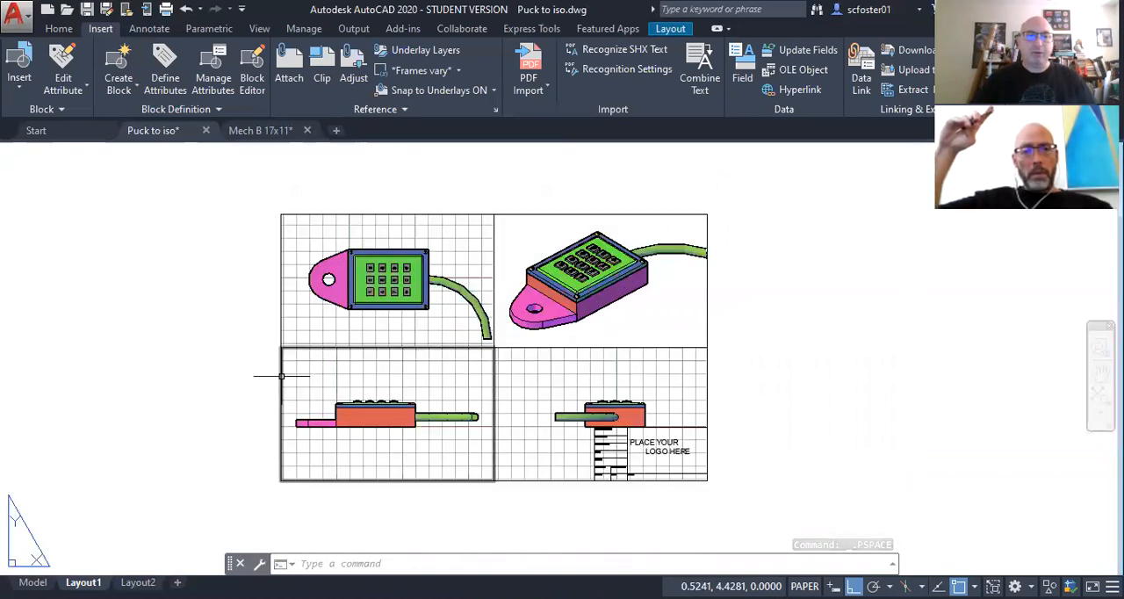
pyautogui.click(283, 376)
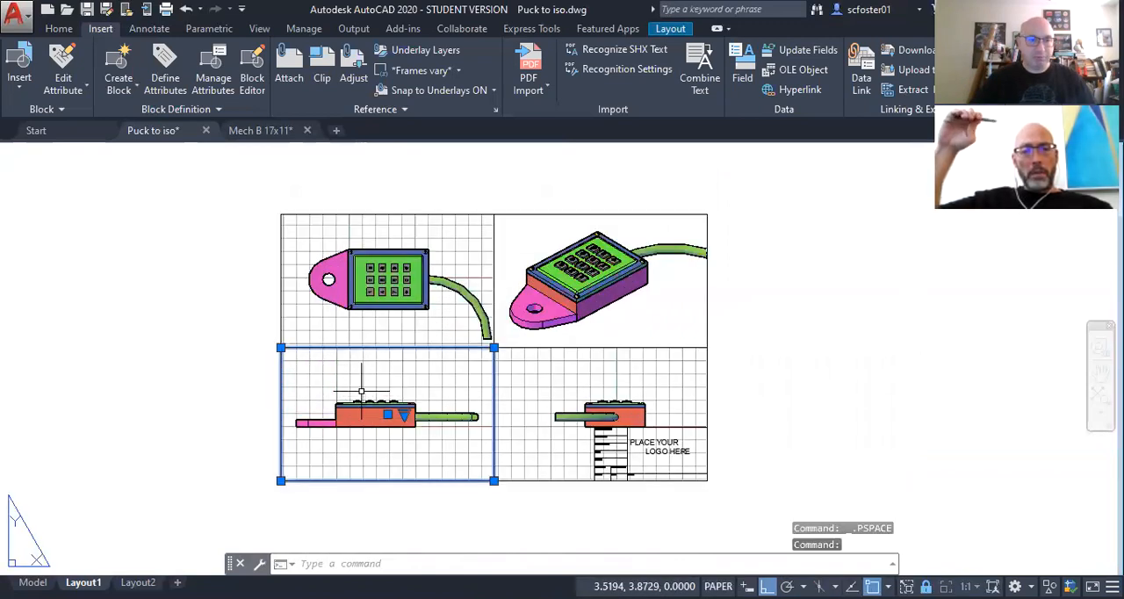
pyautogui.write('m')
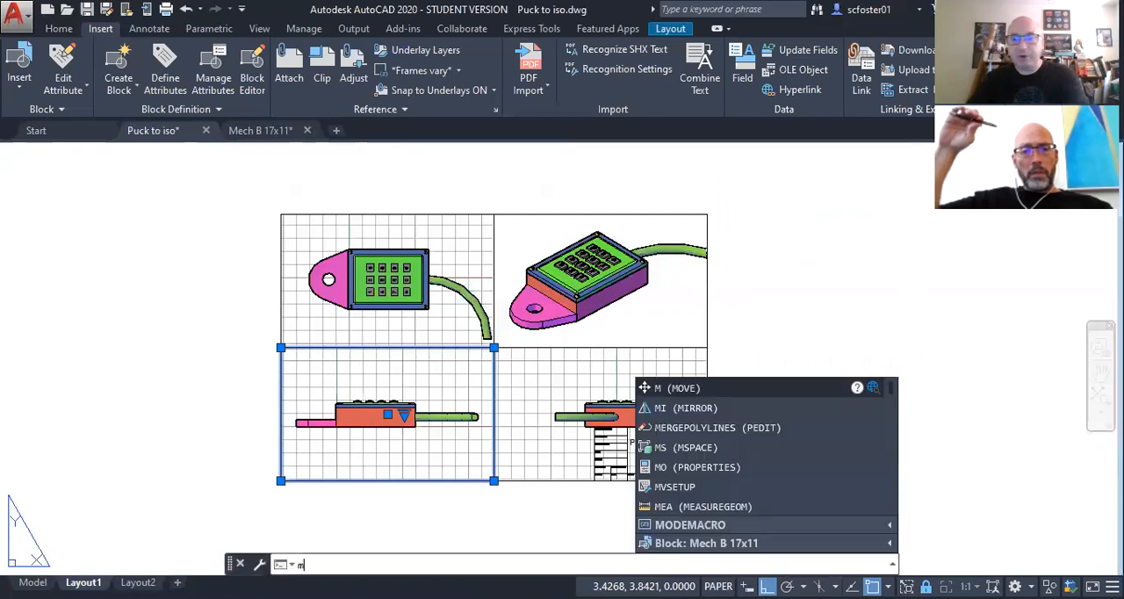
pyautogui.press('Return')
pyautogui.click(853, 586)
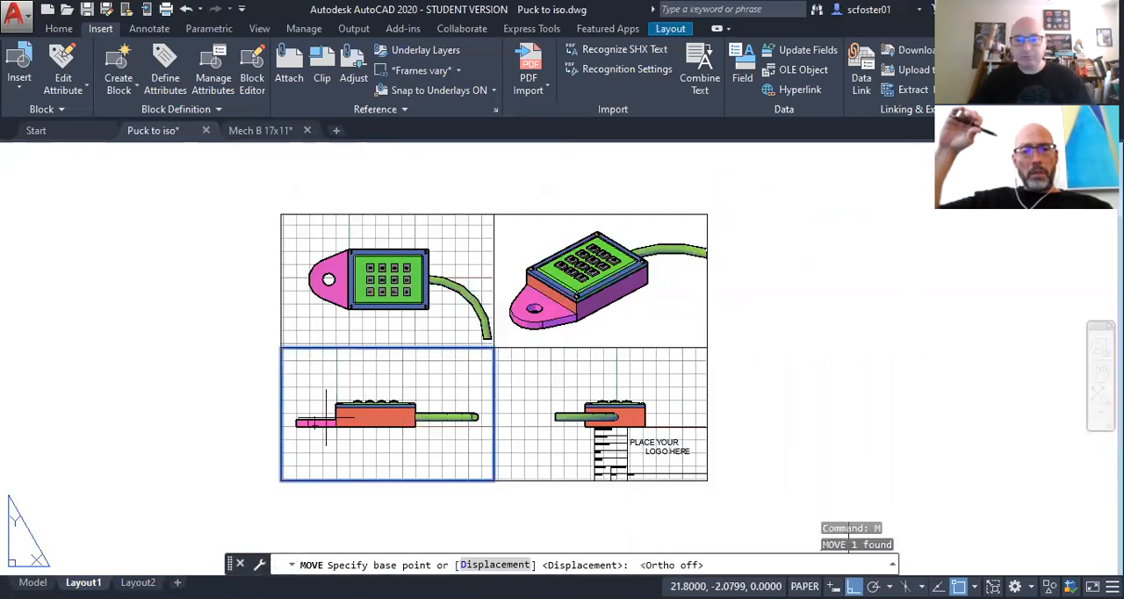
pyautogui.click(244, 402)
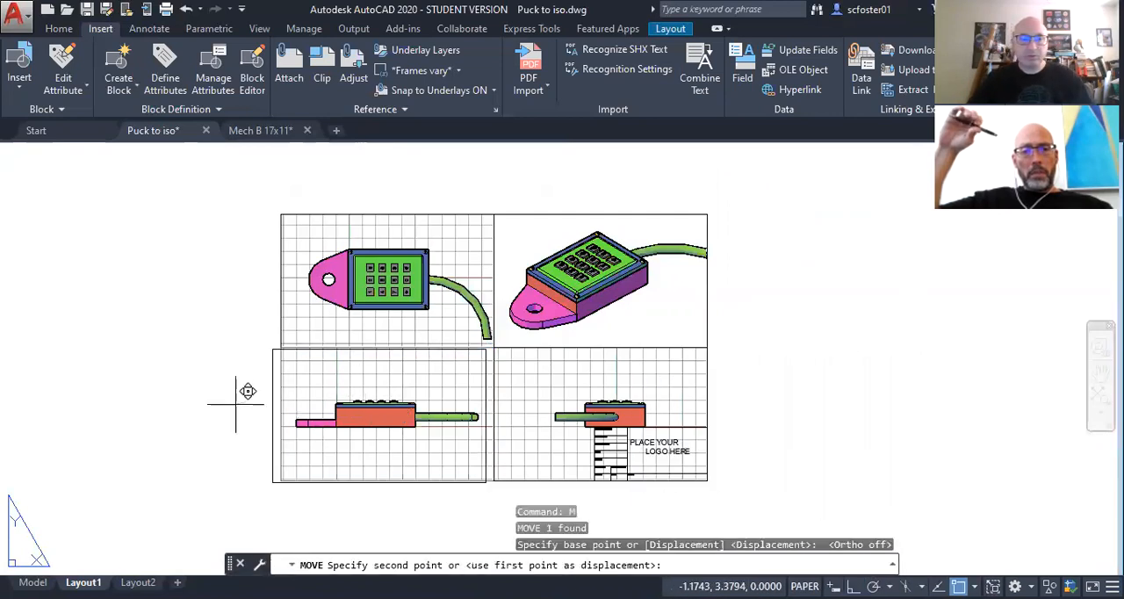
pyautogui.click(187, 424)
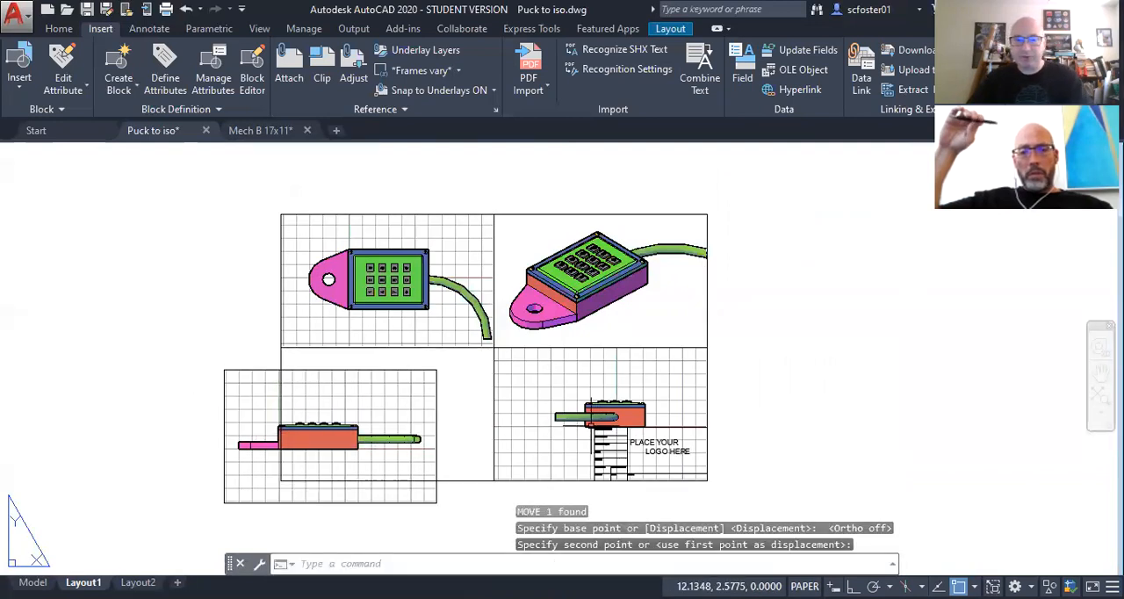
# Step: Move the Right viewport slightly up and to the right so its model sits clear above the title block
pyautogui.press('Return')
pyautogui.click(578, 374)
pyautogui.click(508, 402)
pyautogui.click(495, 397)
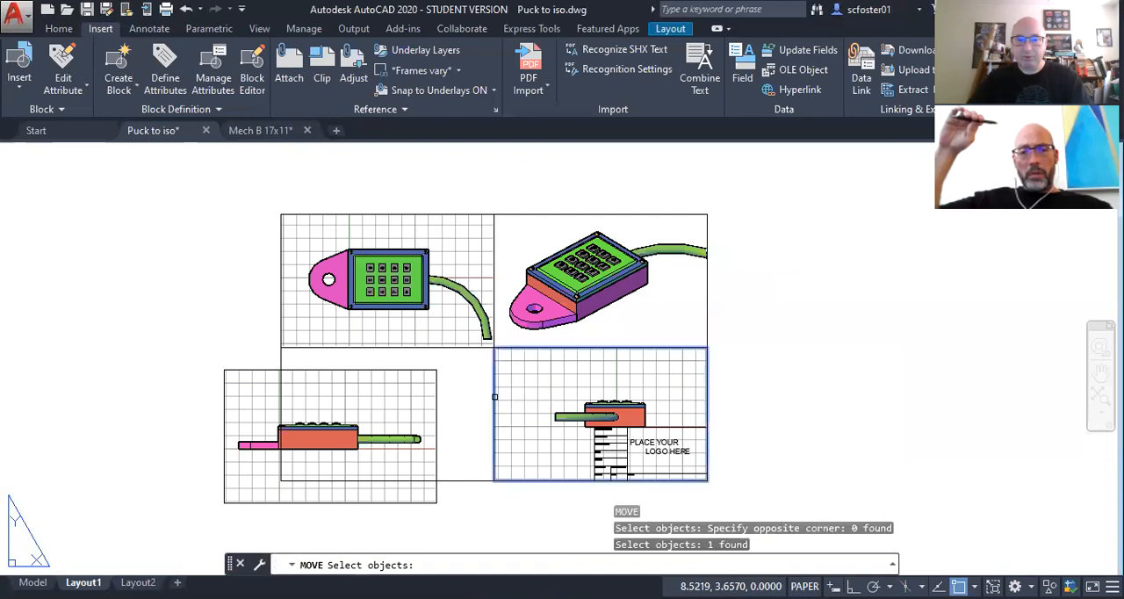
pyautogui.press('Return')
pyautogui.click(793, 397)
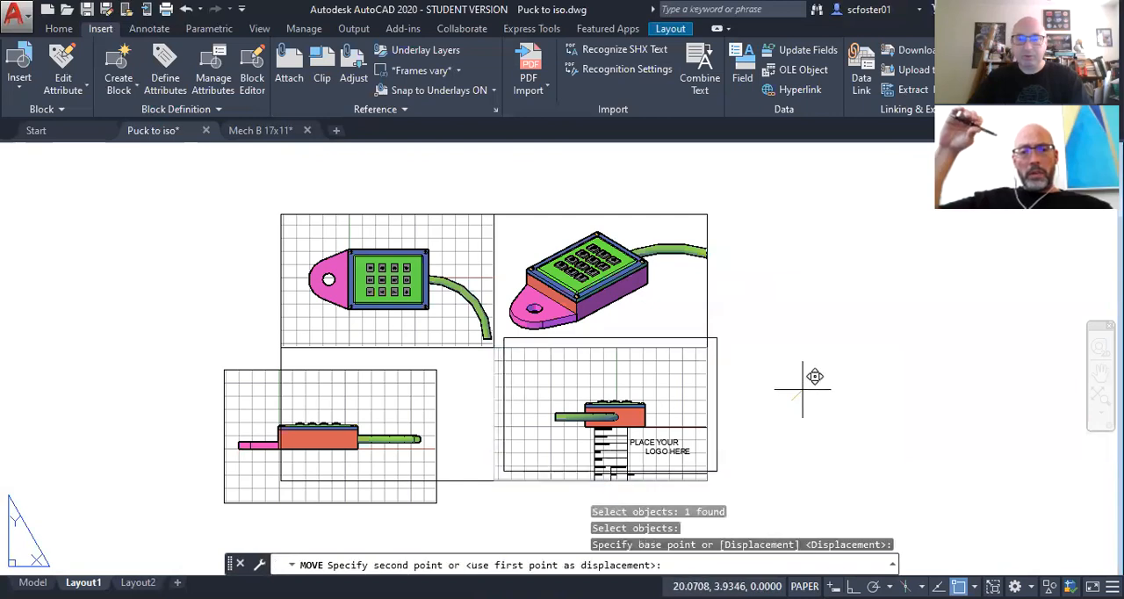
pyautogui.click(802, 387)
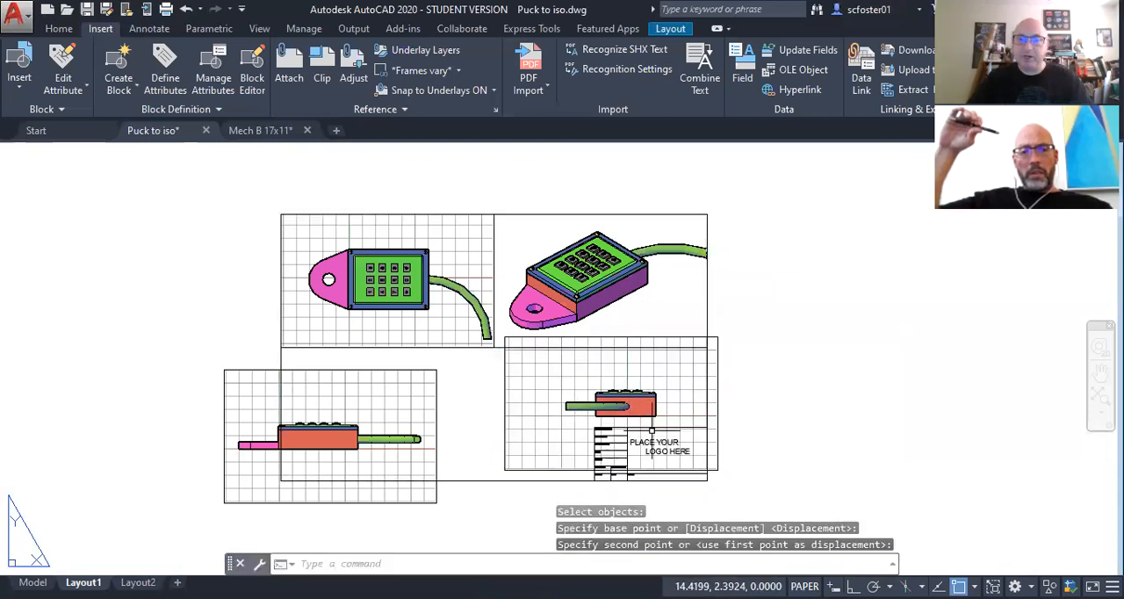
# Step: Stretch the Right viewport's corners to fit the lower-right quarter of the sheet, snapping to the isometric viewport's lower corners and the border corner
pyautogui.scroll(2, 648, 426)
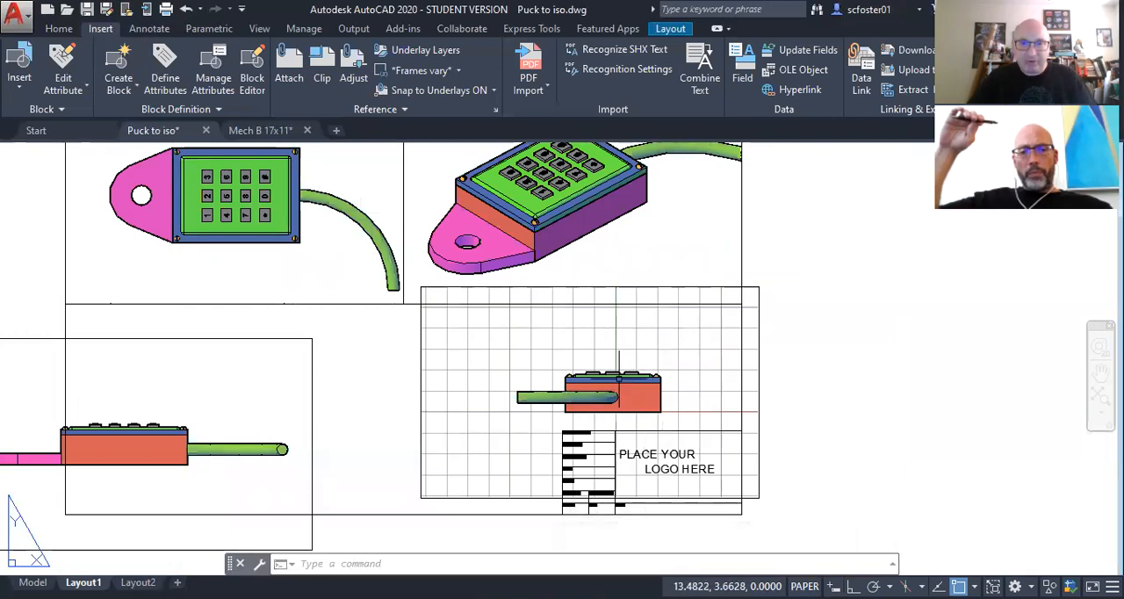
pyautogui.click(754, 286)
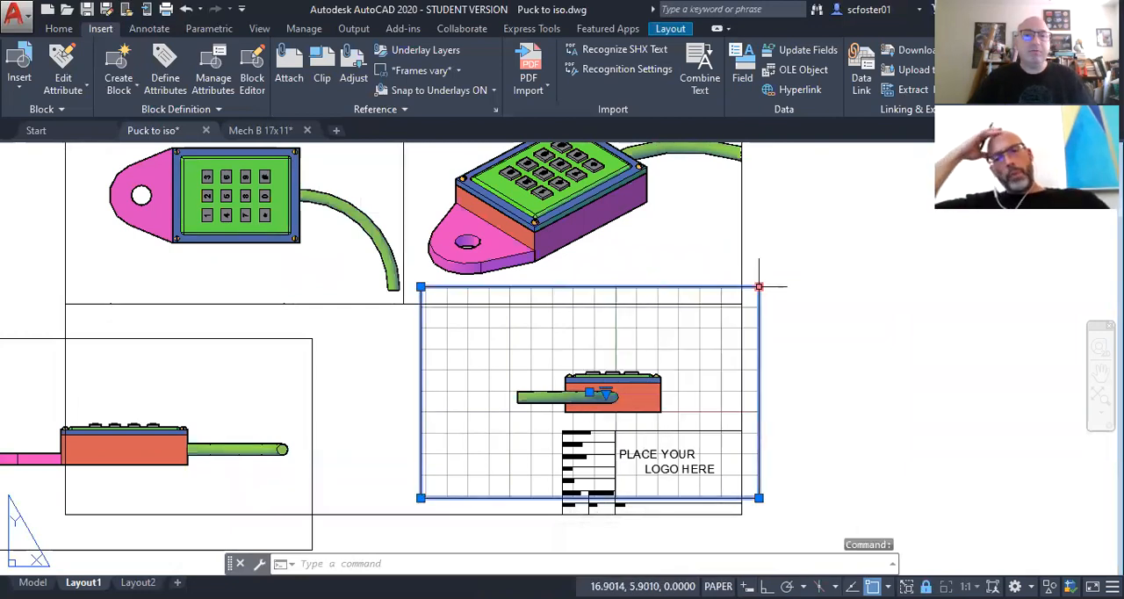
pyautogui.click(759, 286)
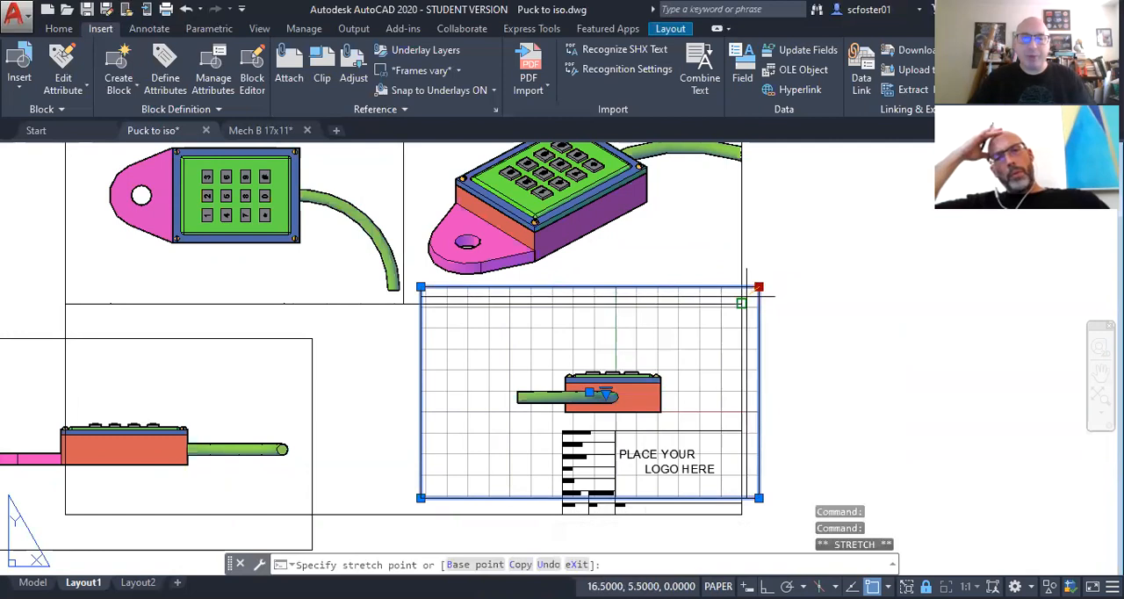
pyautogui.click(741, 303)
pyautogui.click(421, 303)
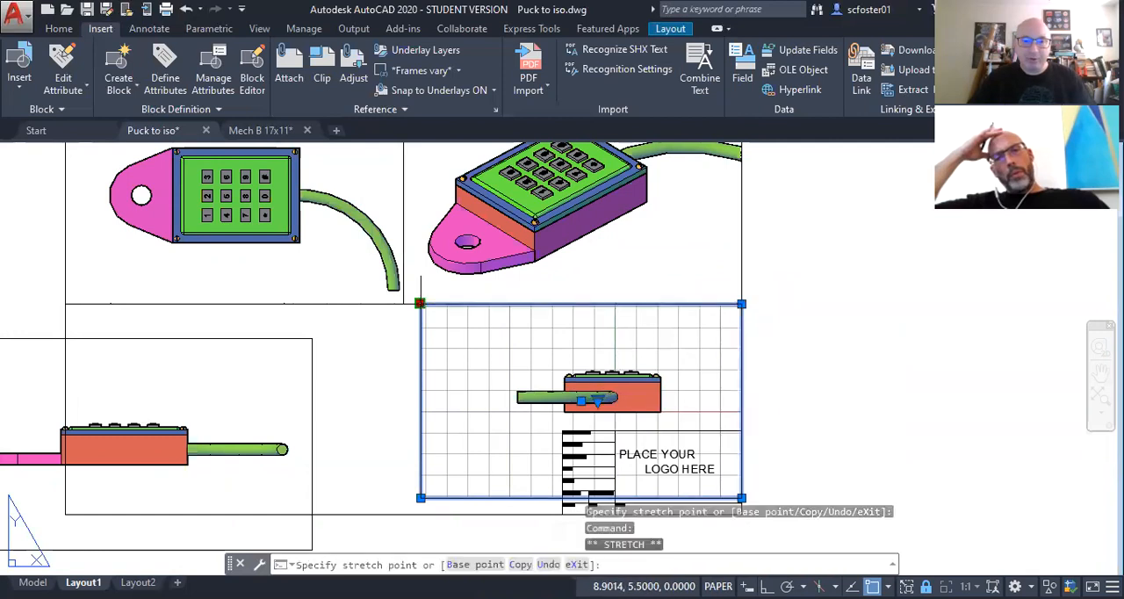
pyautogui.click(403, 303)
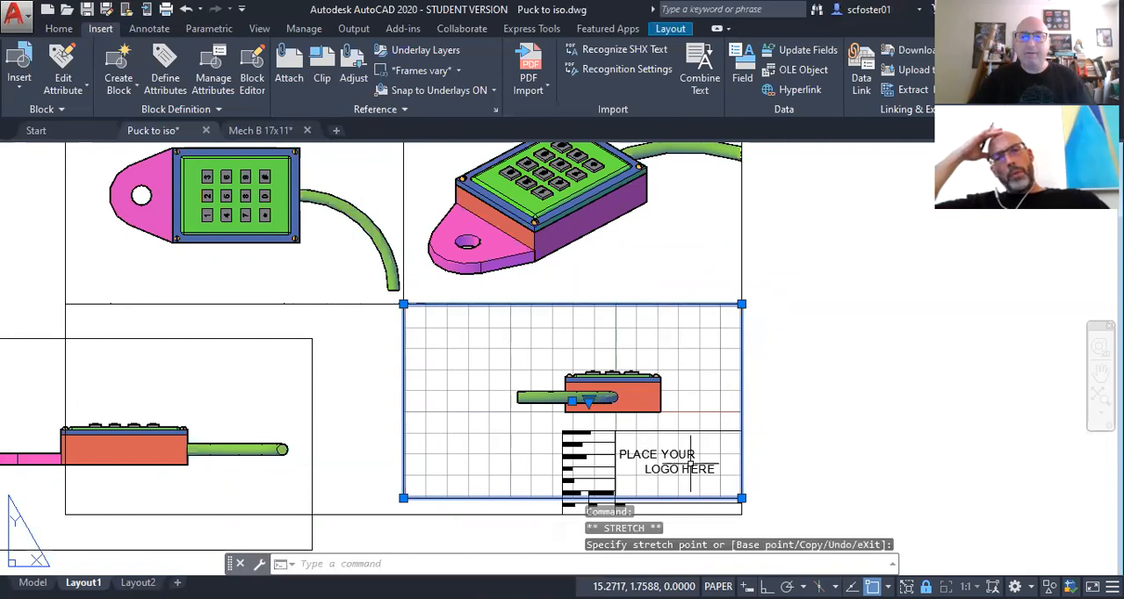
pyautogui.click(741, 498)
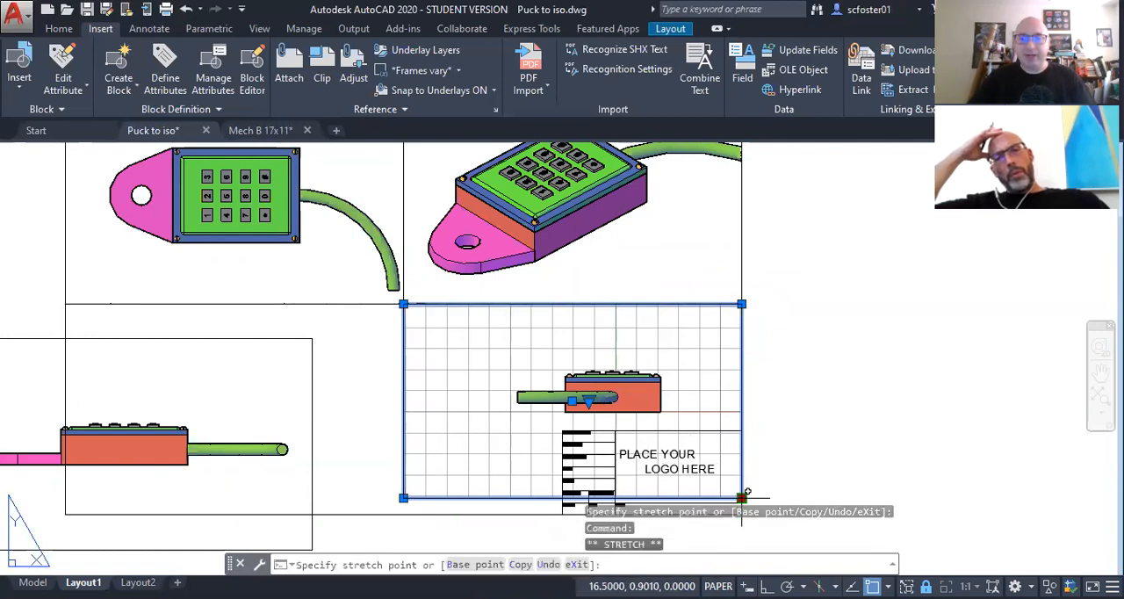
pyautogui.click(741, 514)
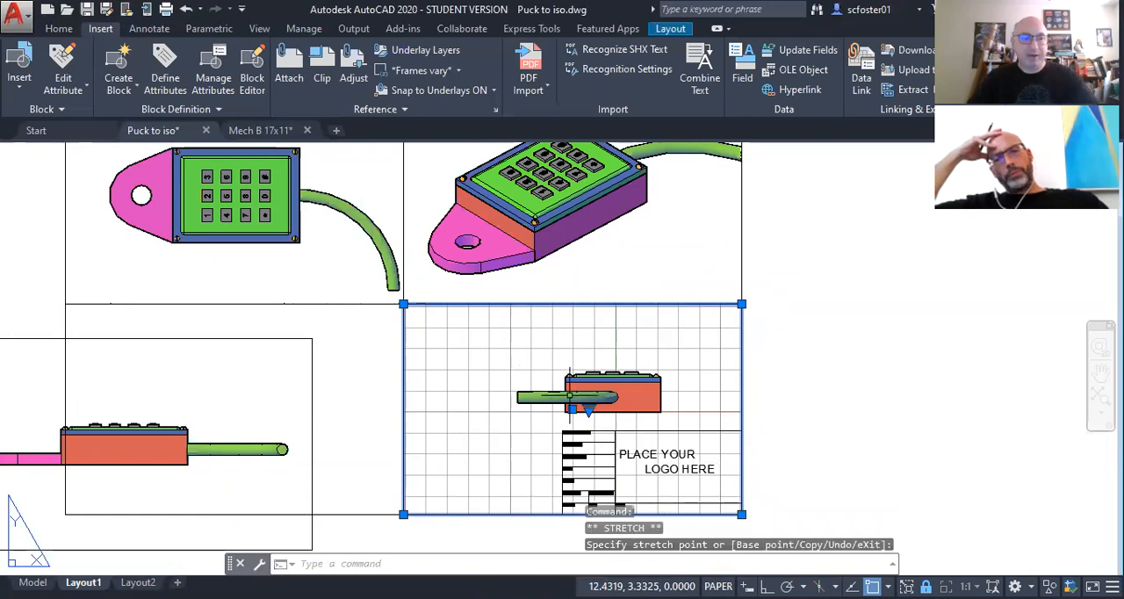
# Step: Deselect the Right viewport and draw a horizontal construction line (XLINE) through the lower-right corner of the box in the Right view
pyautogui.press('Escape')
pyautogui.press('Escape')
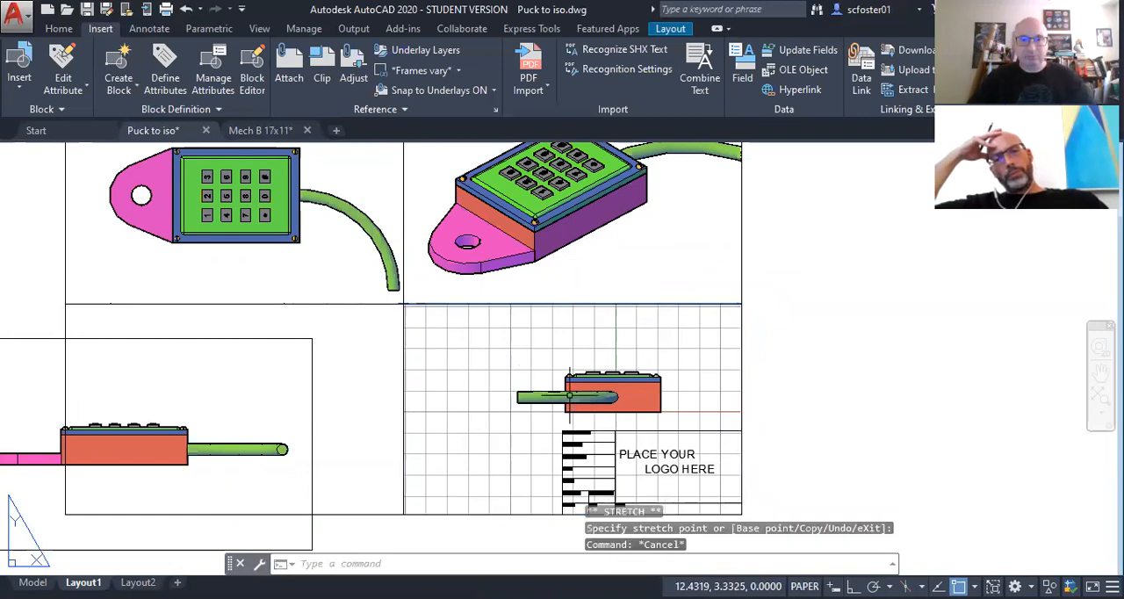
pyautogui.moveTo(569, 395); pyautogui.dragTo(718, 364, button='middle')
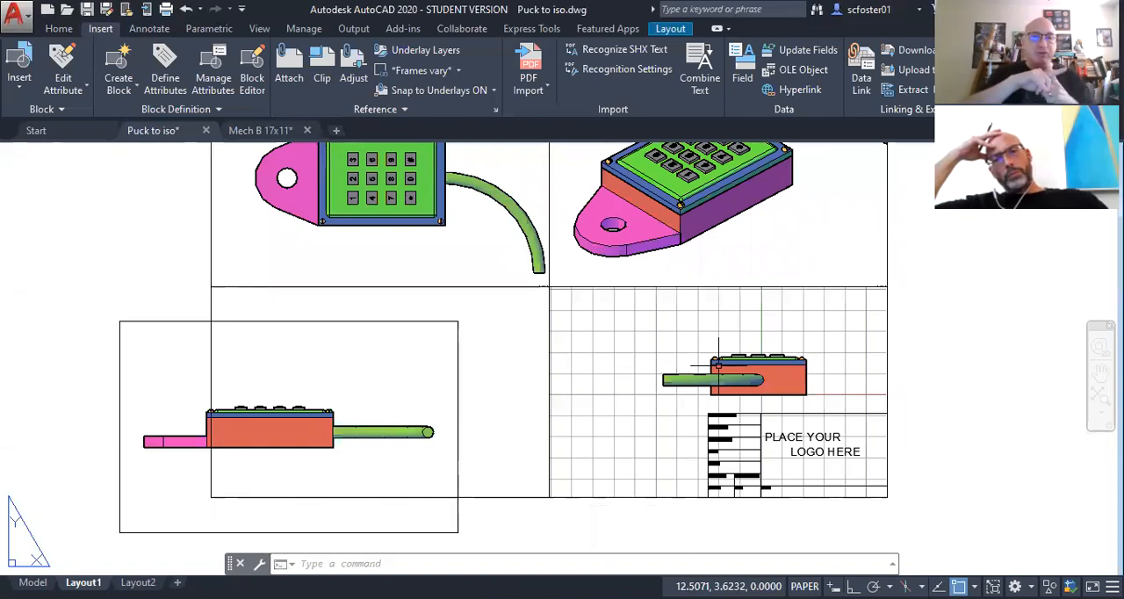
pyautogui.scroll(2, 760, 390)
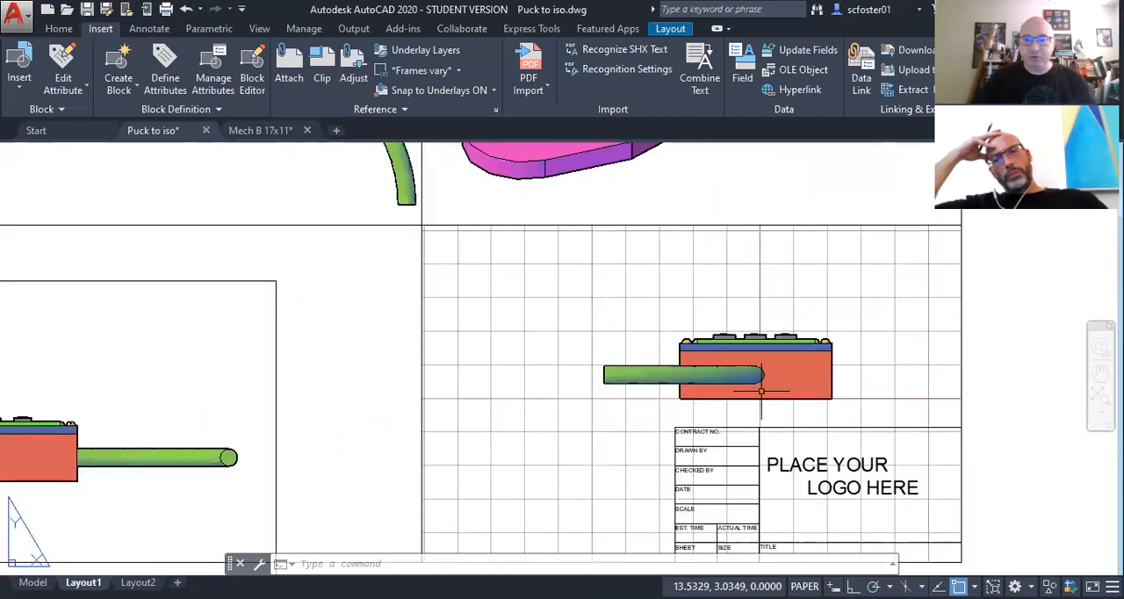
pyautogui.scroll(2, 760, 389)
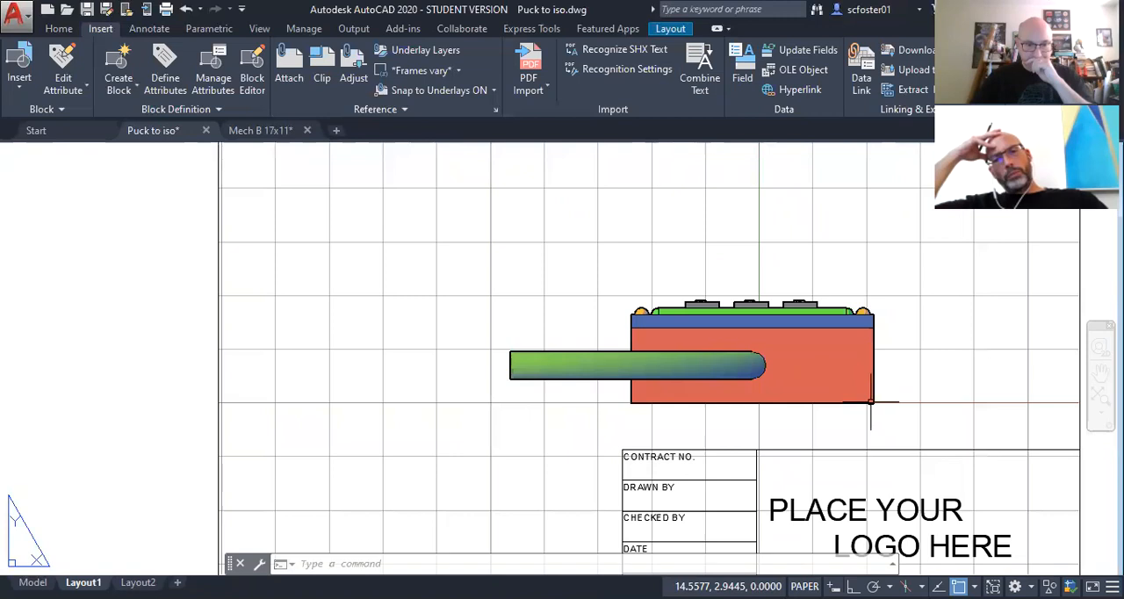
pyautogui.write('xl')
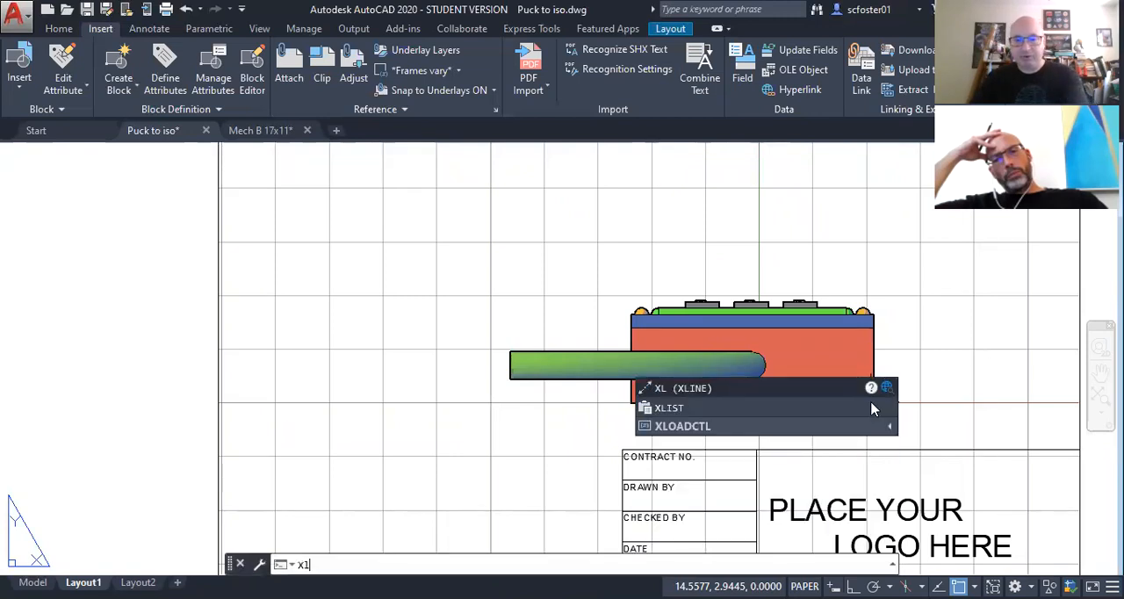
pyautogui.press('Return')
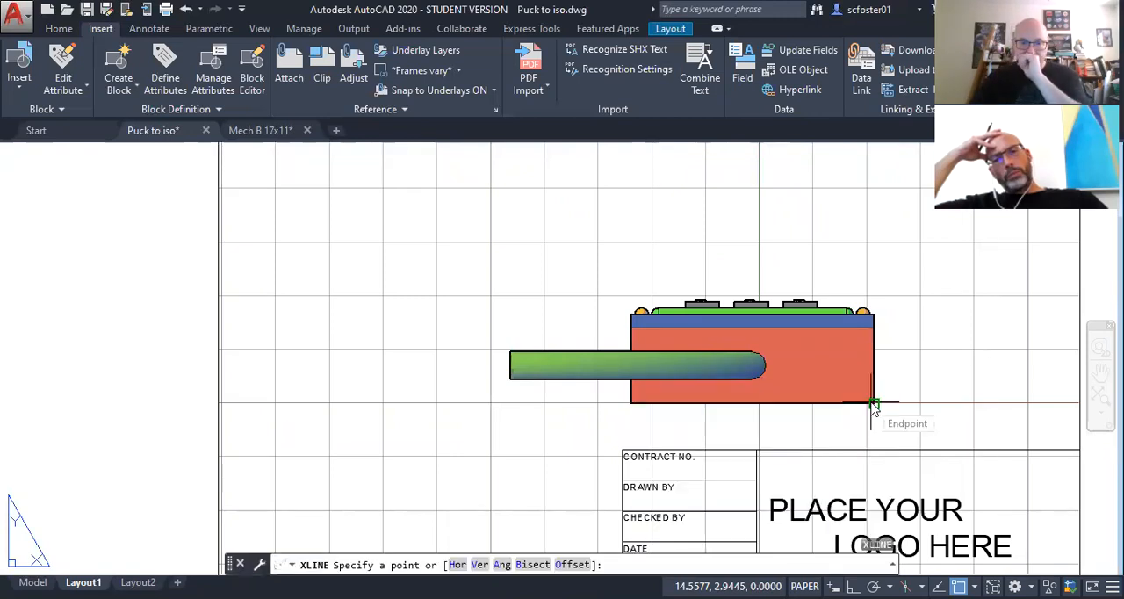
pyautogui.click(457, 567)
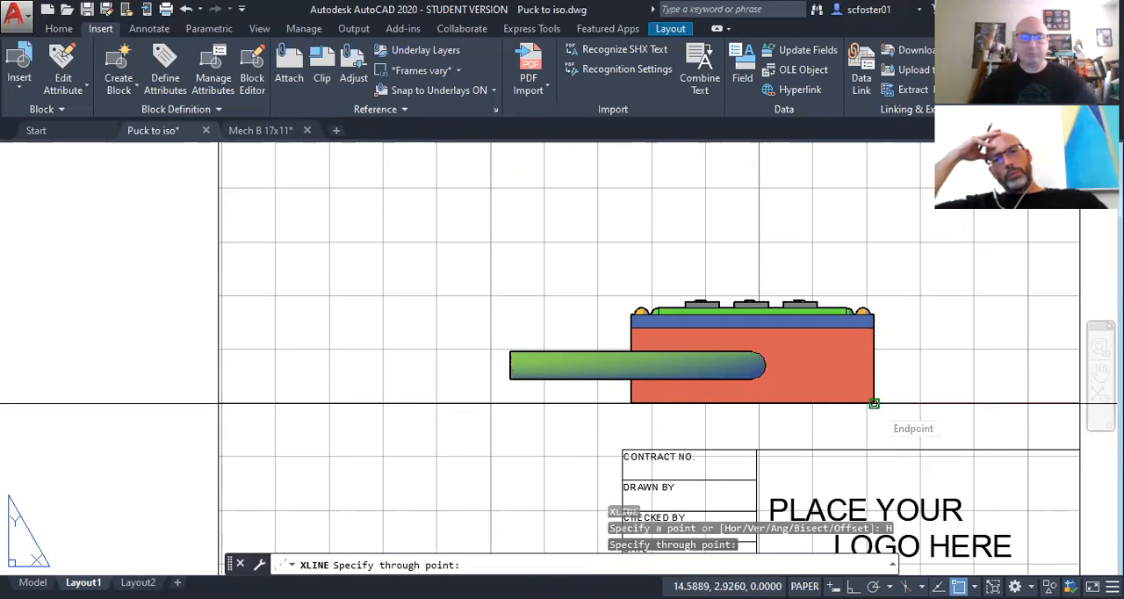
pyautogui.press('Return')
pyautogui.scroll(-8, 413, 339)
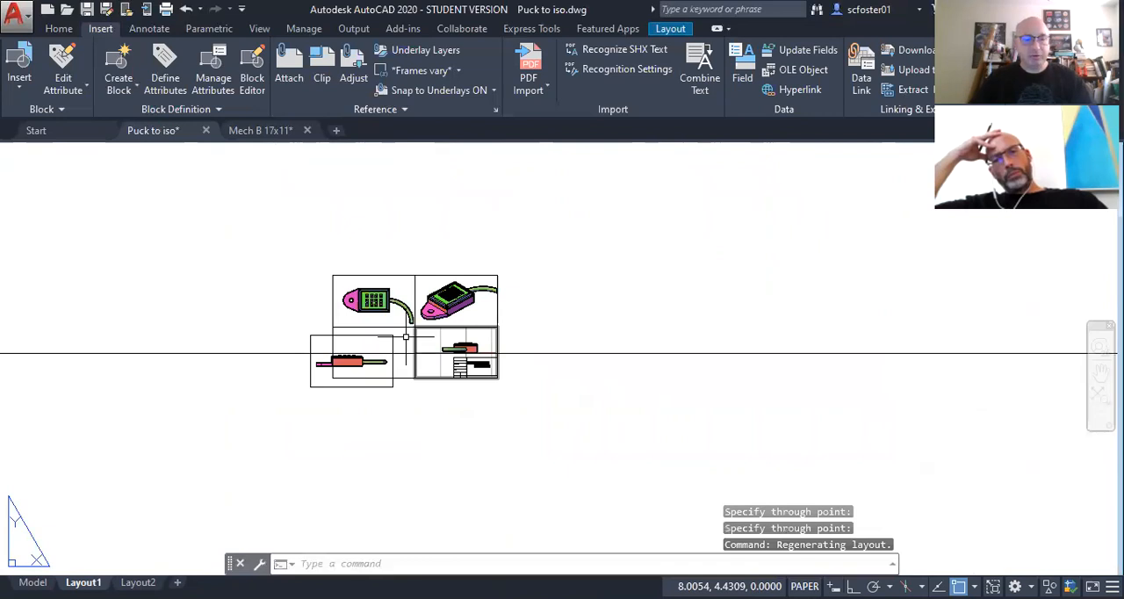
# Step: Draw a vertical construction line through the lower-left corner of the keypad box in the Top view
pyautogui.scroll(8, 405, 336)
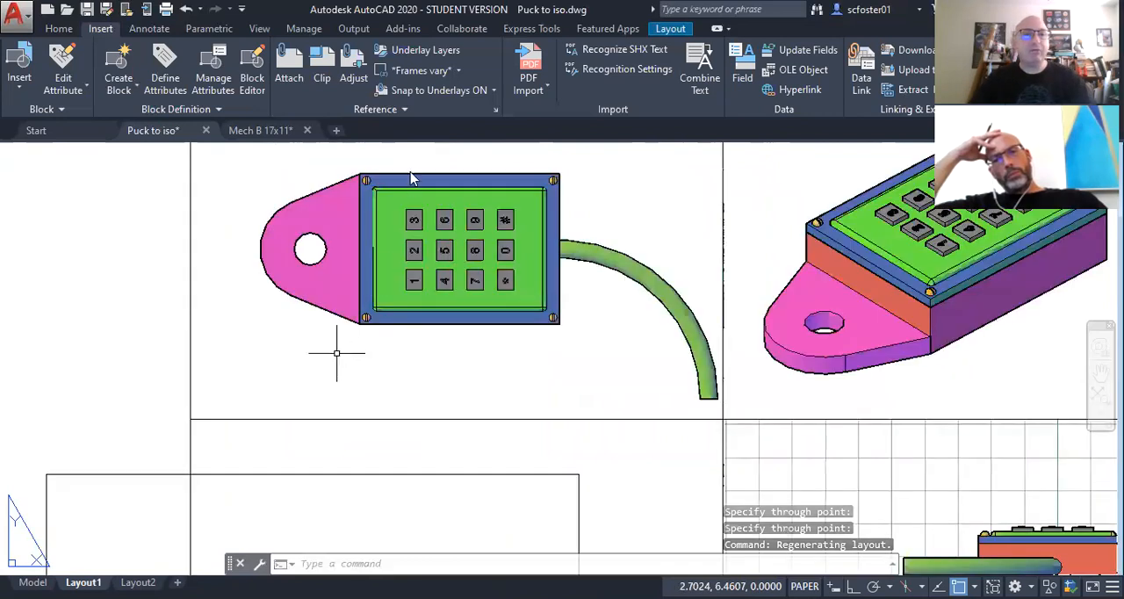
pyautogui.rightClick(336, 353)
pyautogui.click(431, 39)
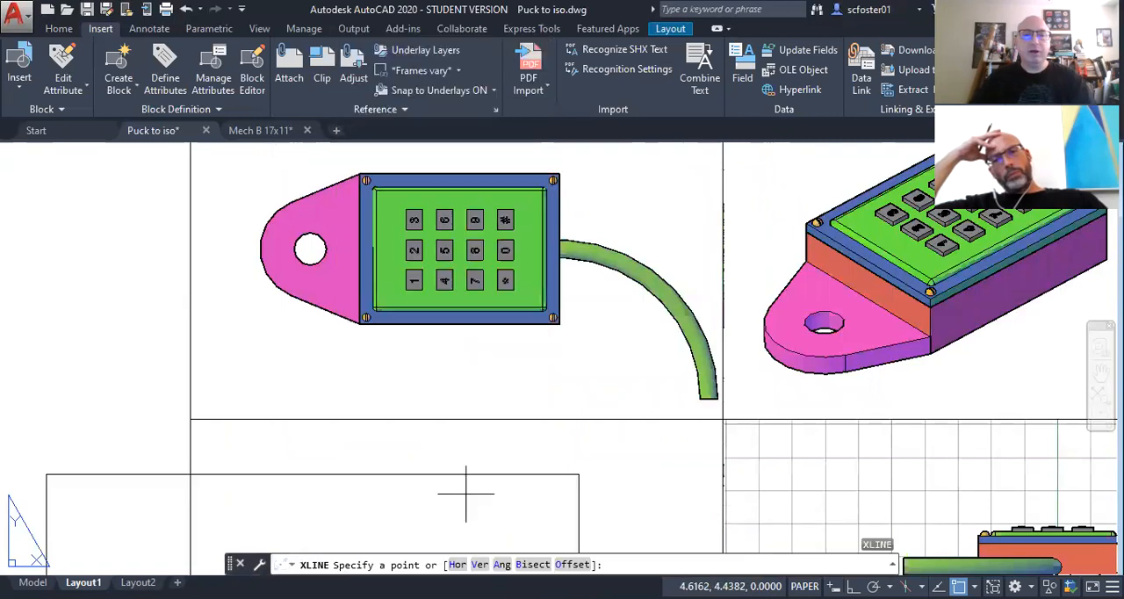
pyautogui.click(479, 564)
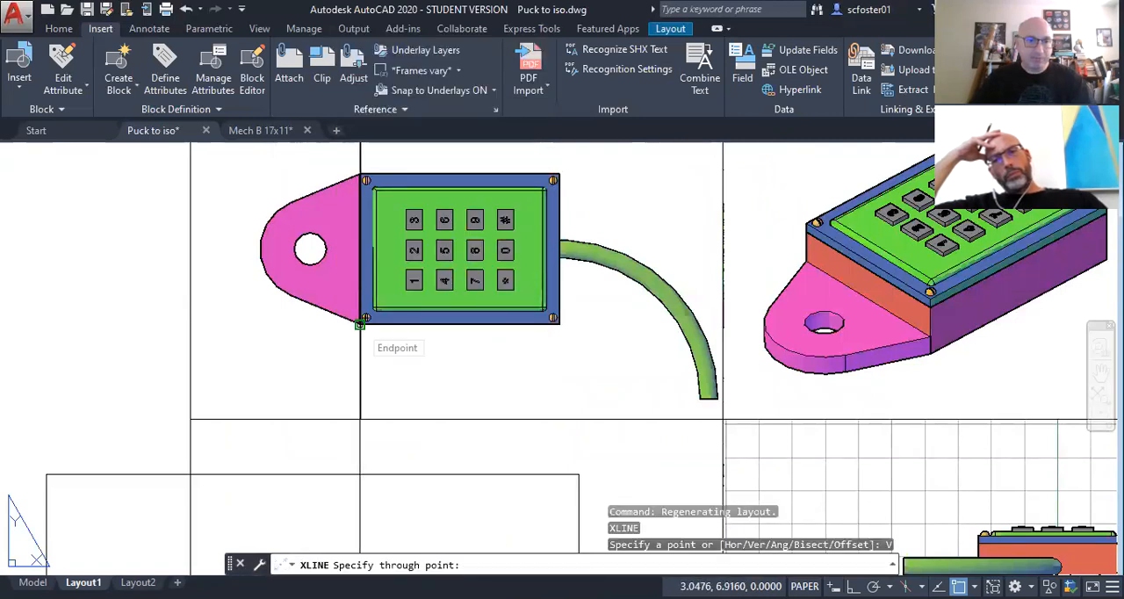
pyautogui.click(360, 324)
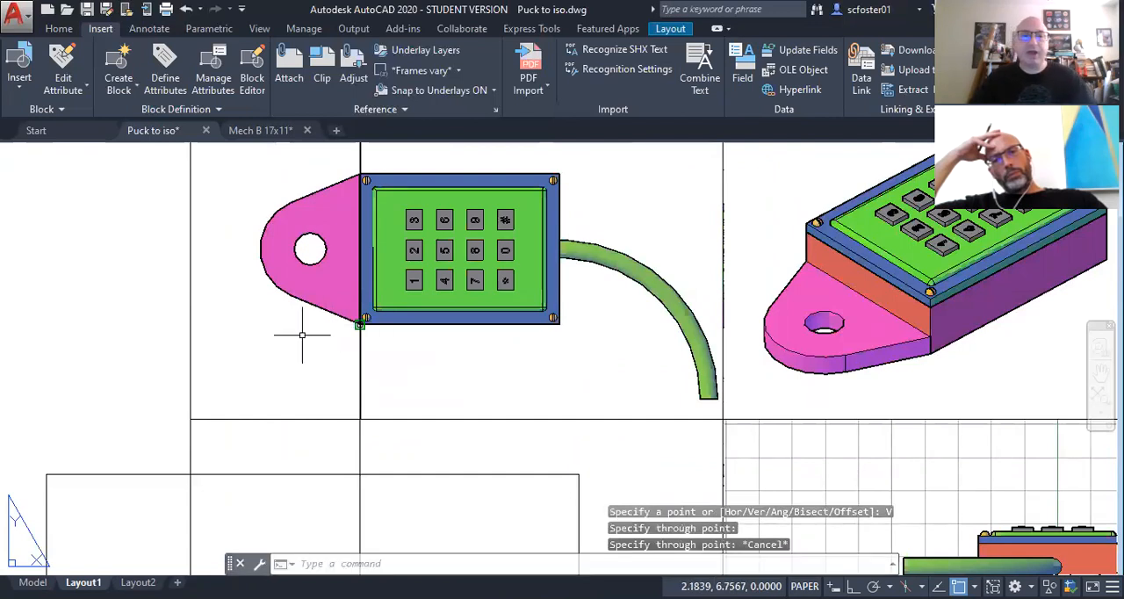
pyautogui.press('Escape')
pyautogui.scroll(-2, 319, 461)
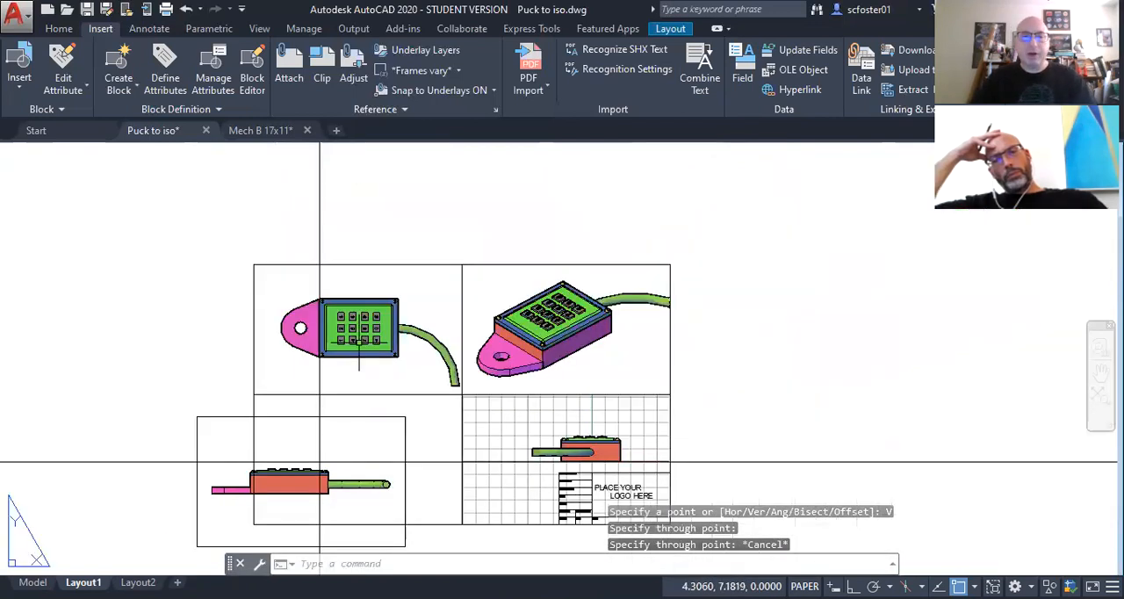
# Step: Select both construction lines, change their color to Red in their properties, and deselect them
pyautogui.moveTo(168, 462); pyautogui.dragTo(196, 407, button='middle')
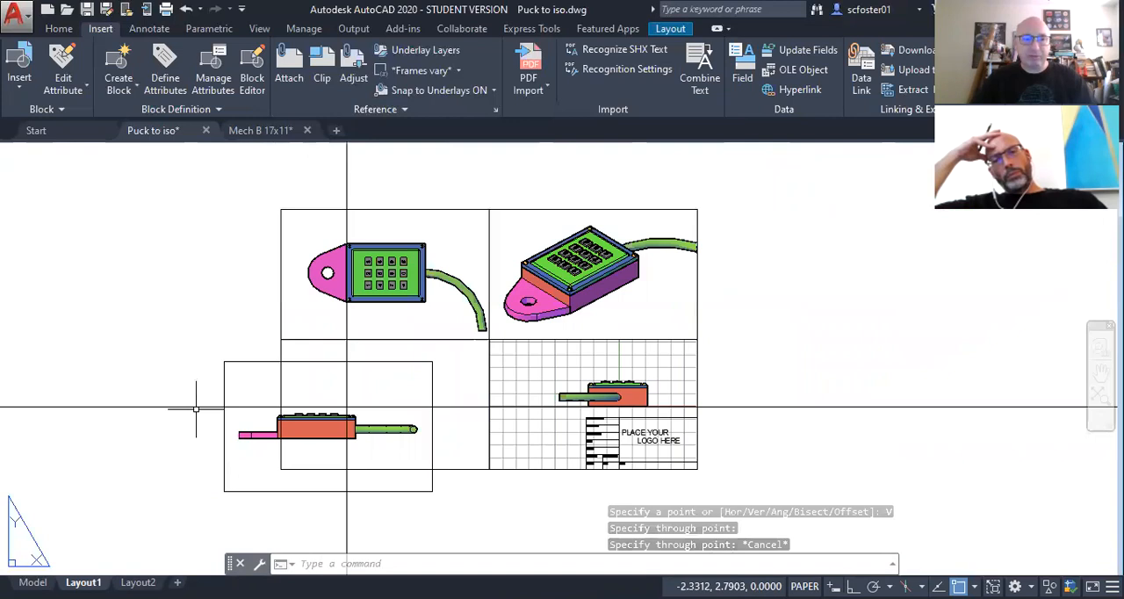
pyautogui.click(196, 409)
pyautogui.click(162, 317)
pyautogui.rightClick(163, 322)
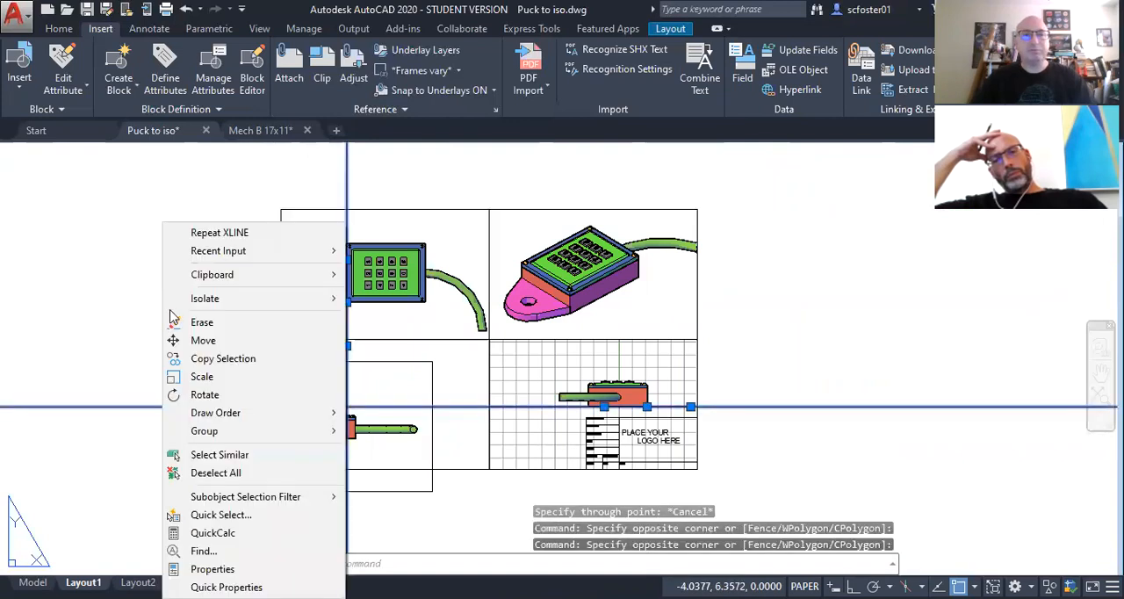
pyautogui.click(214, 567)
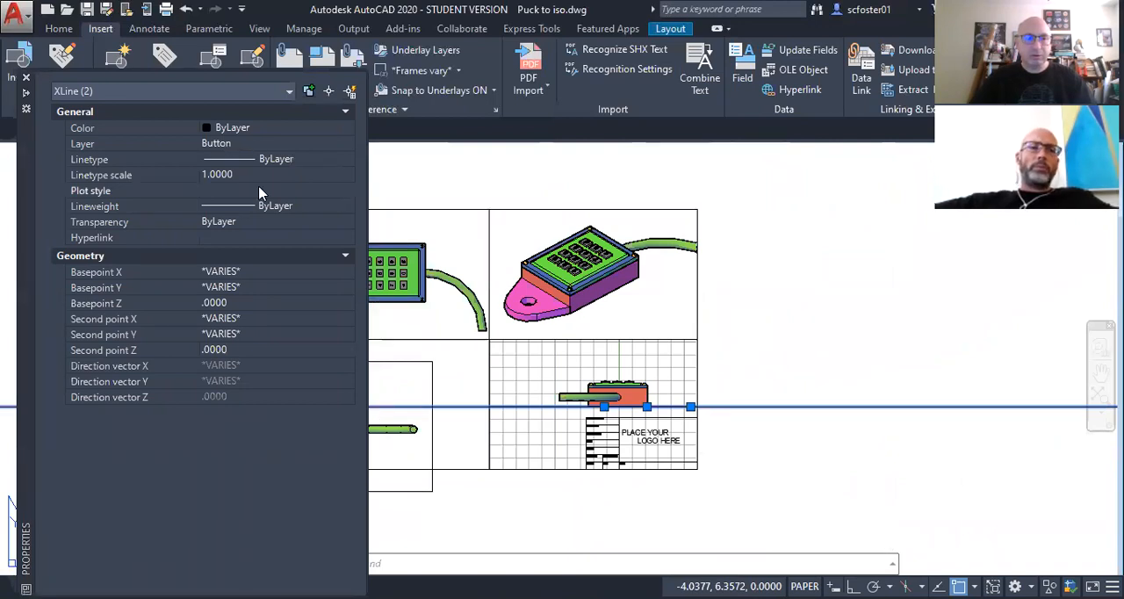
pyautogui.click(272, 128)
pyautogui.click(272, 128)
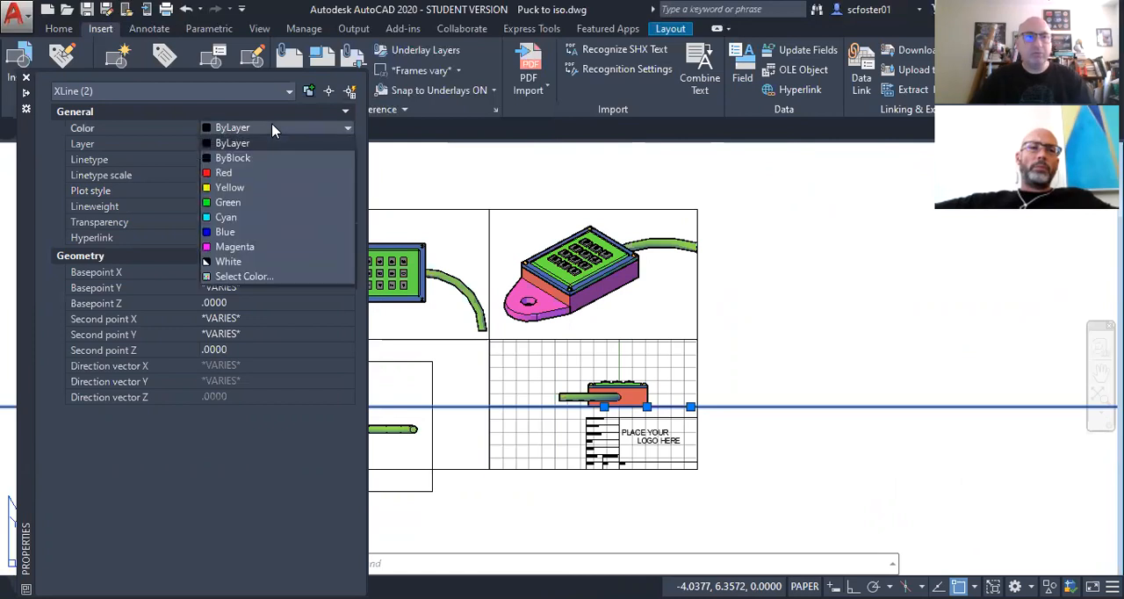
pyautogui.click(226, 173)
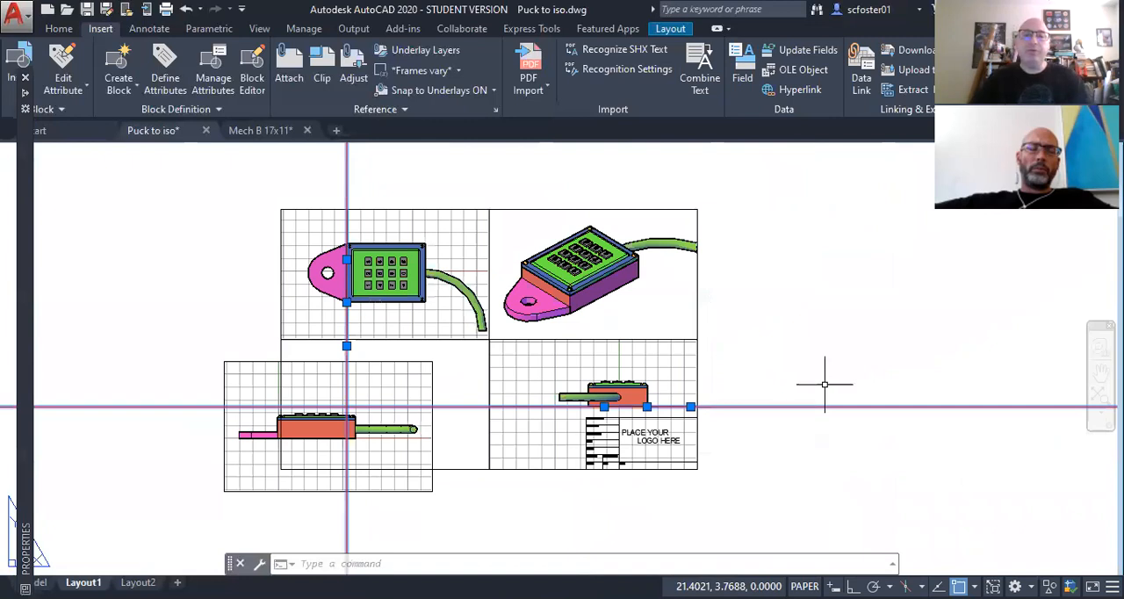
pyautogui.press('Escape')
# Step: Examine the lower-left corner of the box in the Front viewport, where it meets the pink tab
pyautogui.scroll(3, 255, 499)
pyautogui.click(233, 453)
pyautogui.click(173, 506)
pyautogui.press('Escape')
pyautogui.scroll(2, 300, 398)
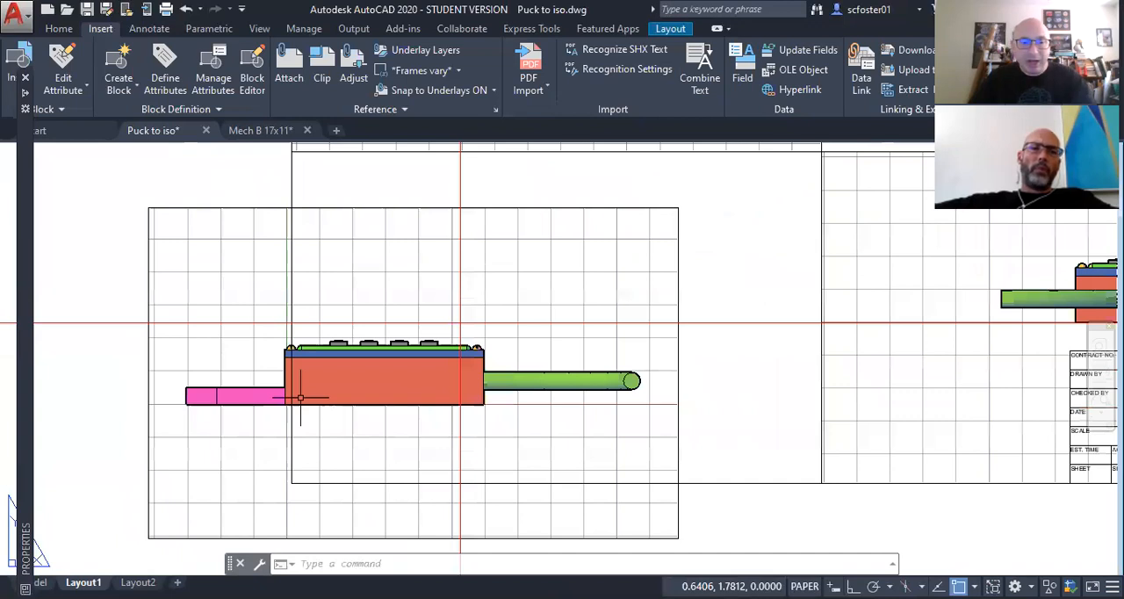
pyautogui.scroll(5, 301, 398)
pyautogui.click(244, 430)
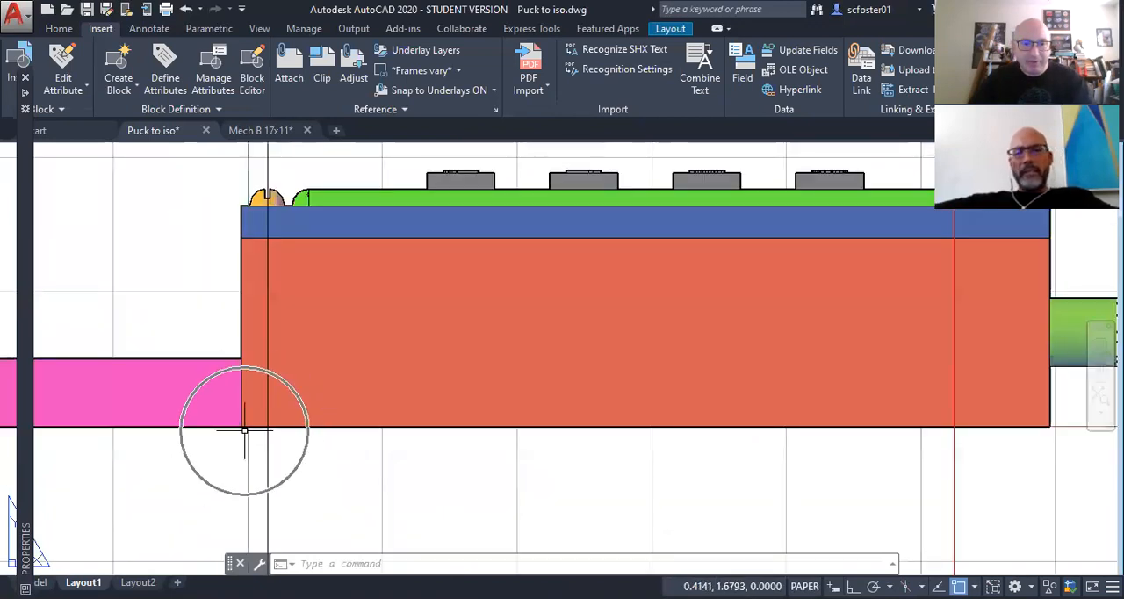
pyautogui.click(244, 431)
pyautogui.scroll(-2, 244, 430)
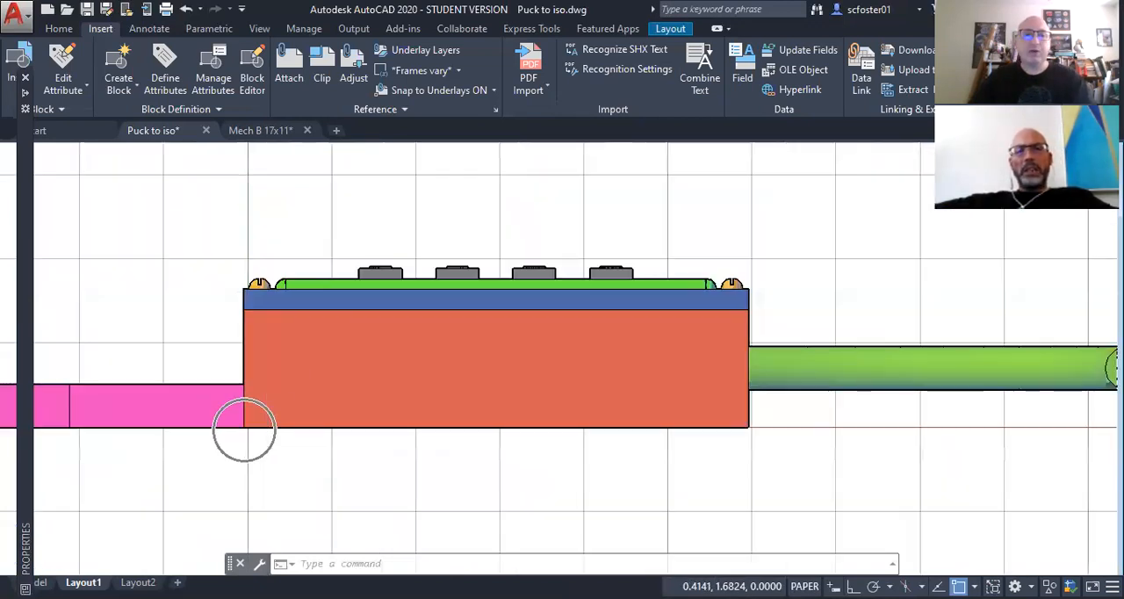
pyautogui.scroll(-3, 244, 430)
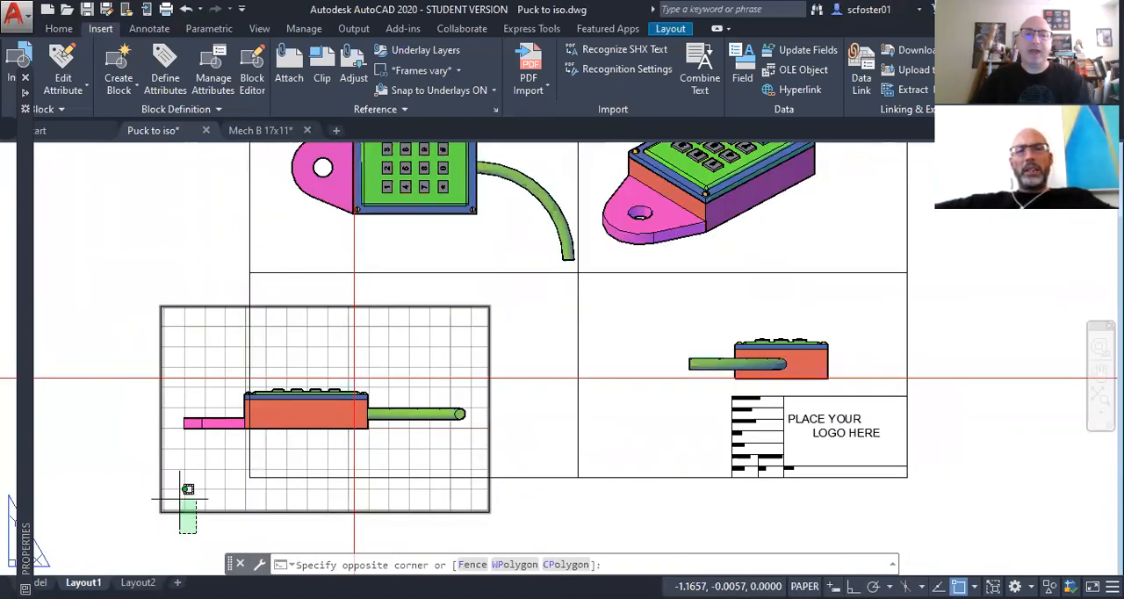
# Step: Move the Front viewport from the box's lower-left corner to the intersection of the two red construction lines
pyautogui.click(188, 489)
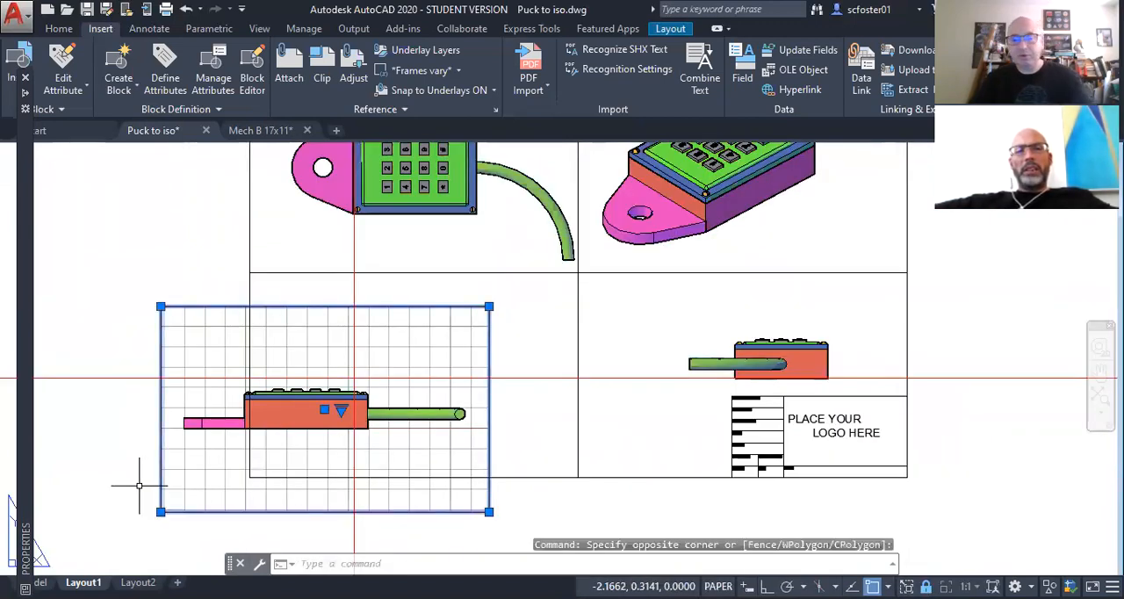
pyautogui.write('m')
pyautogui.press('Return')
pyautogui.scroll(2, 186, 445)
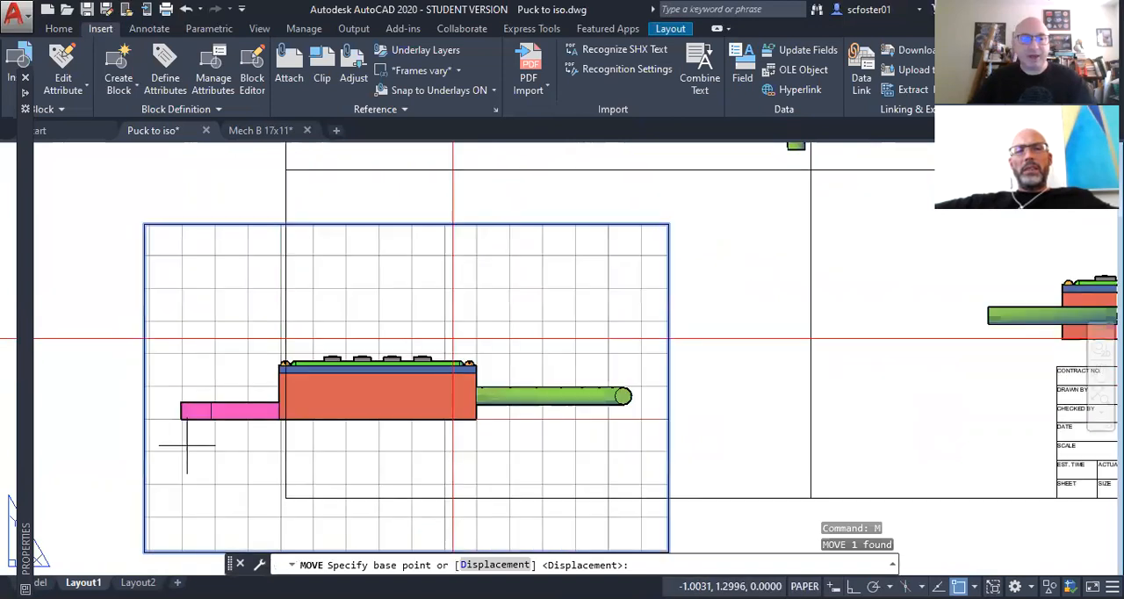
pyautogui.scroll(4, 186, 445)
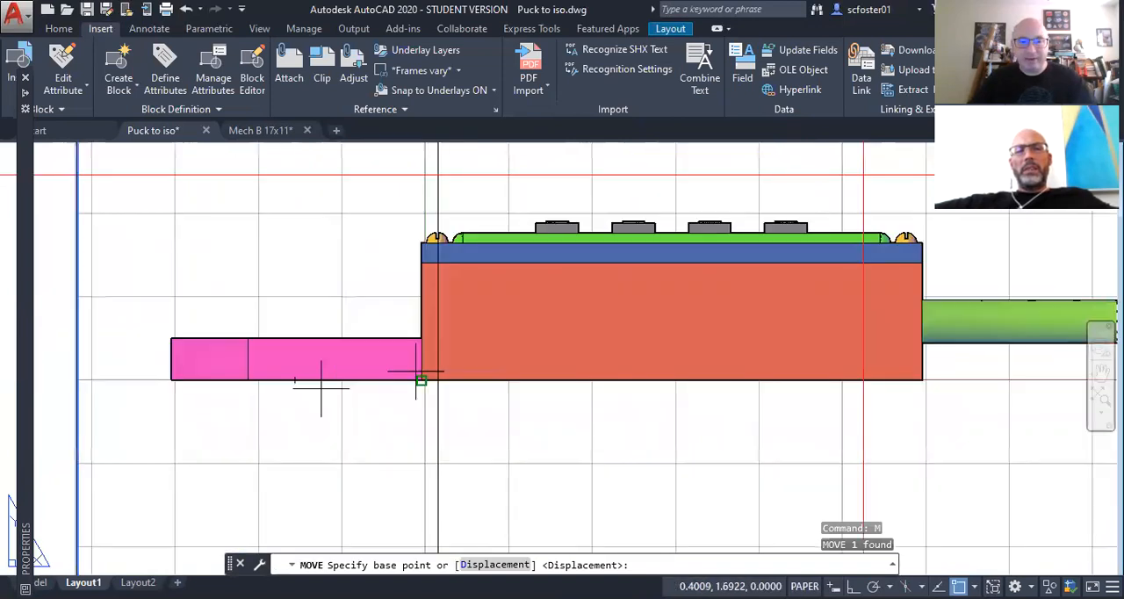
pyautogui.click(421, 381)
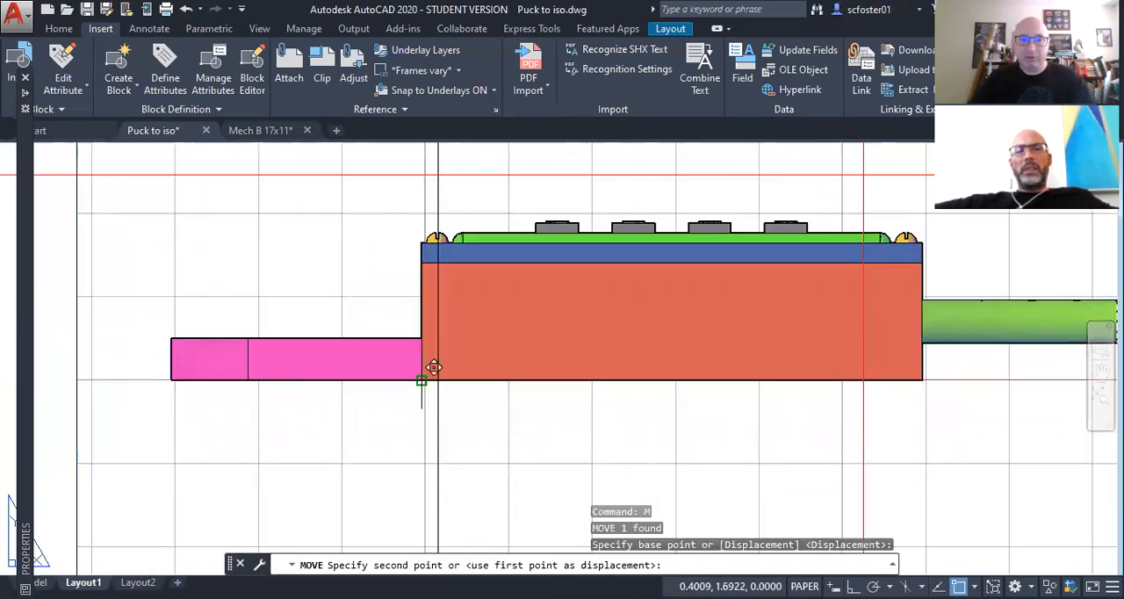
pyautogui.scroll(-4, 421, 380)
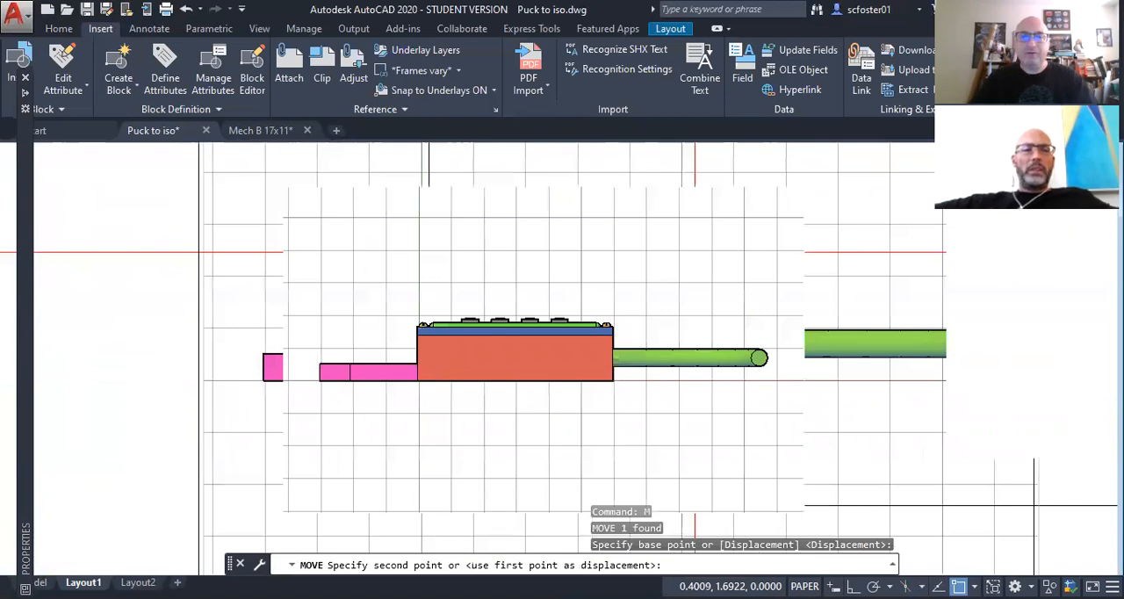
pyautogui.scroll(-3, 525, 318)
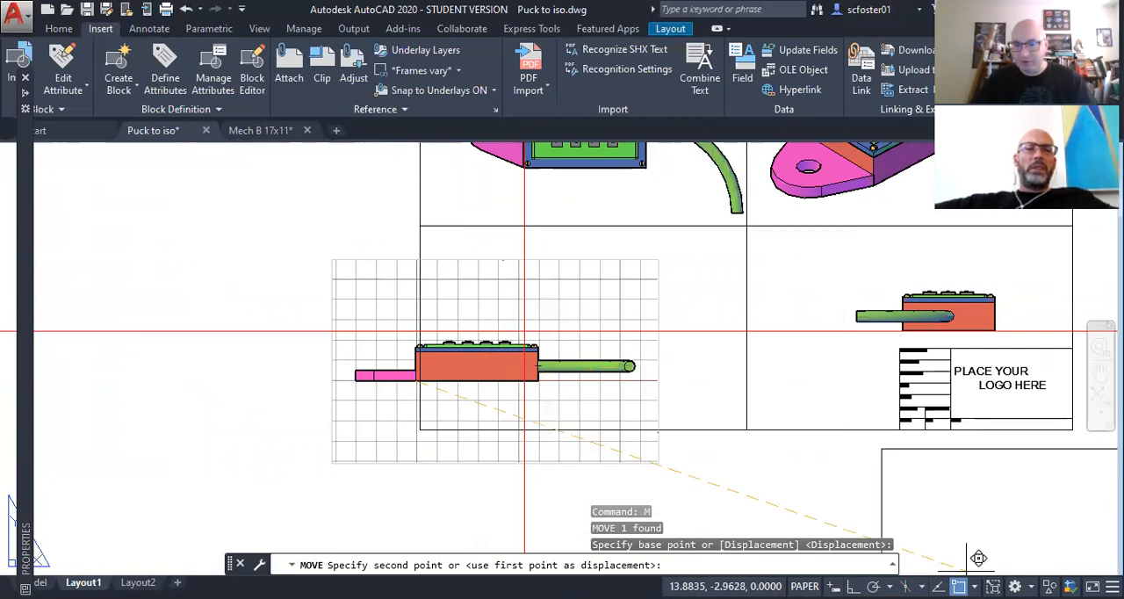
pyautogui.keyDown('shift'); pyautogui.rightClick(899, 533); pyautogui.keyUp('shift')
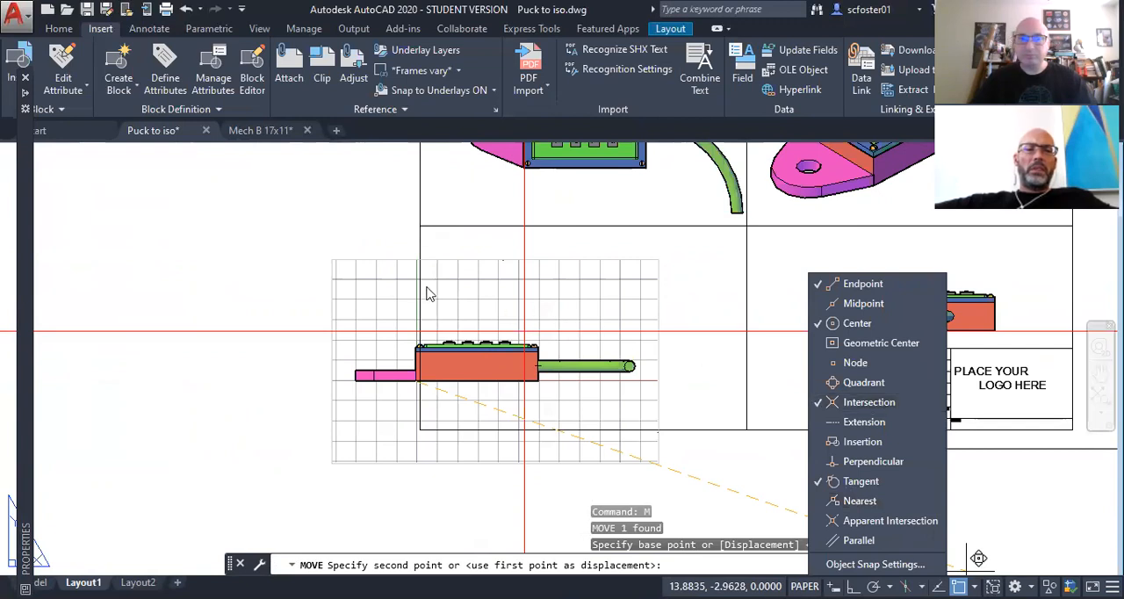
pyautogui.click(275, 301)
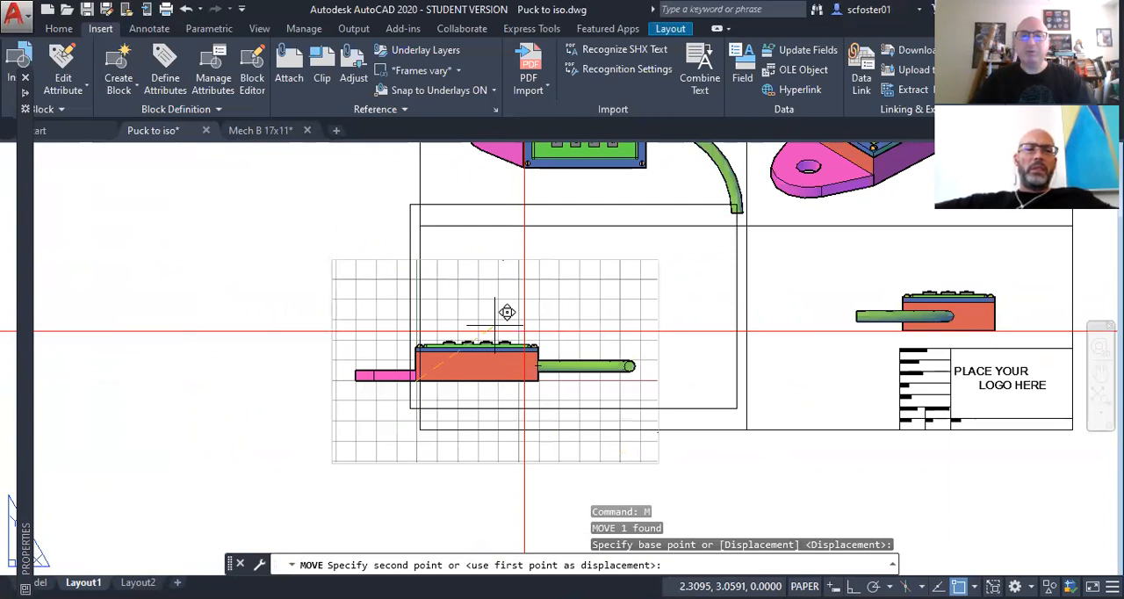
pyautogui.click(526, 343)
pyautogui.moveTo(527, 343)
pyautogui.mouseDown(button='middle')
pyautogui.moveTo(445, 386)
pyautogui.moveTo(361, 344)
pyautogui.mouseUp(button='middle')
# Step: Stretch the Front viewport's lower-left corner to the title block border corner and its upper-right corner to the shared corner of the other viewports
pyautogui.scroll(2, 258, 253)
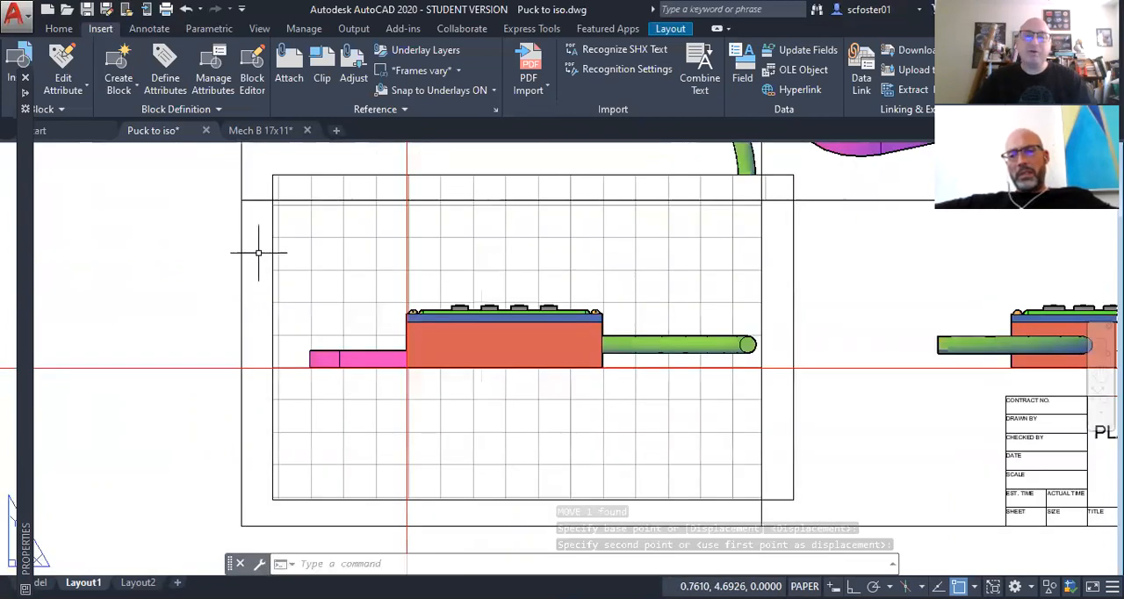
pyautogui.scroll(-2, 268, 253)
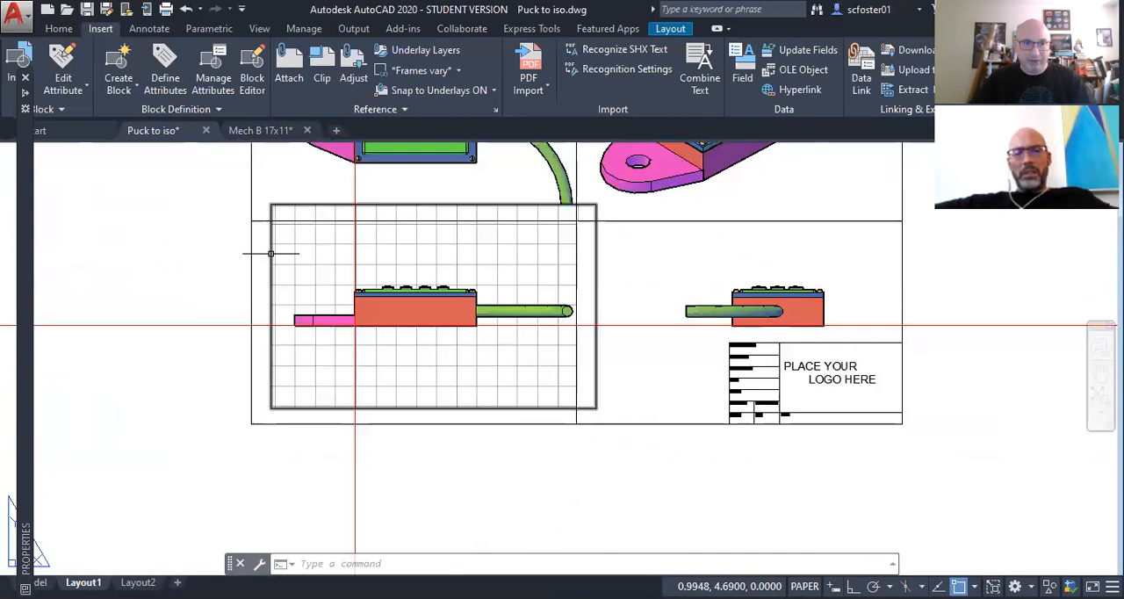
pyautogui.click(268, 253)
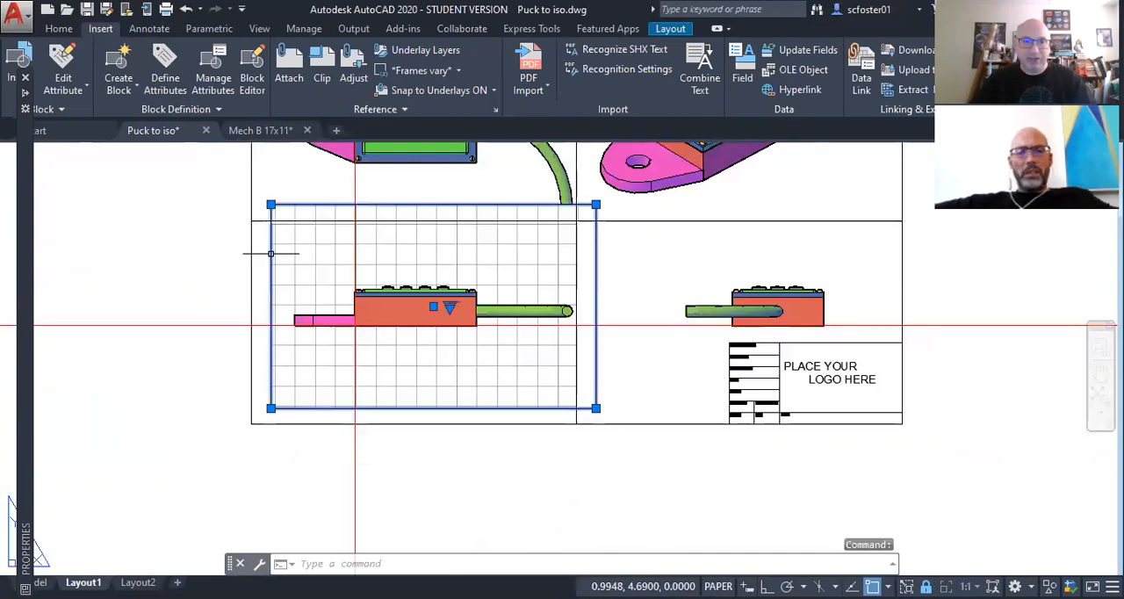
pyautogui.click(271, 407)
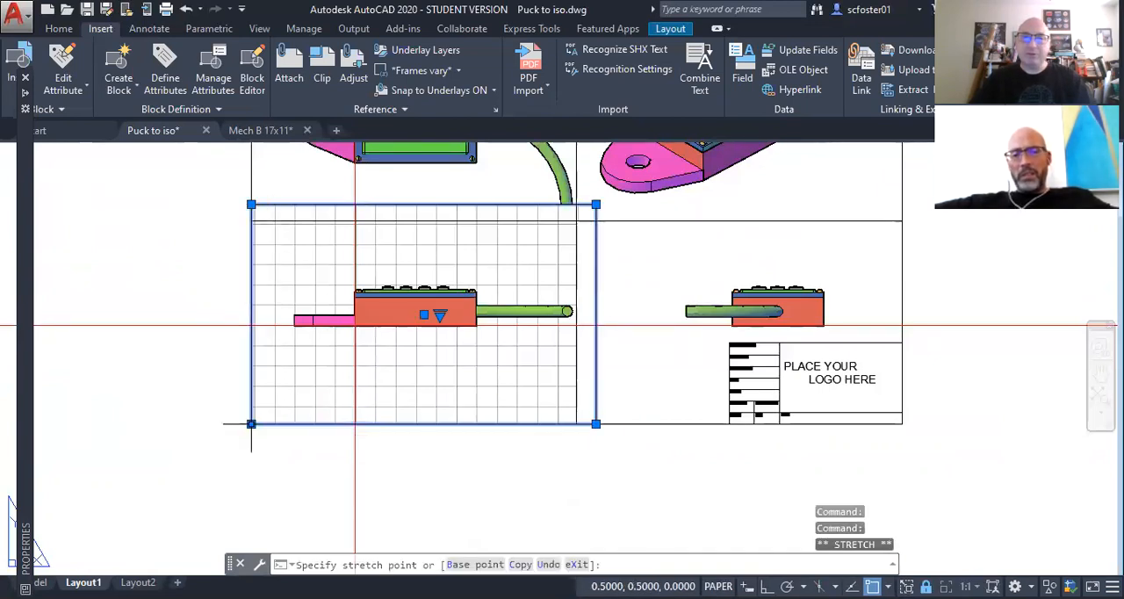
pyautogui.click(251, 424)
pyautogui.click(595, 205)
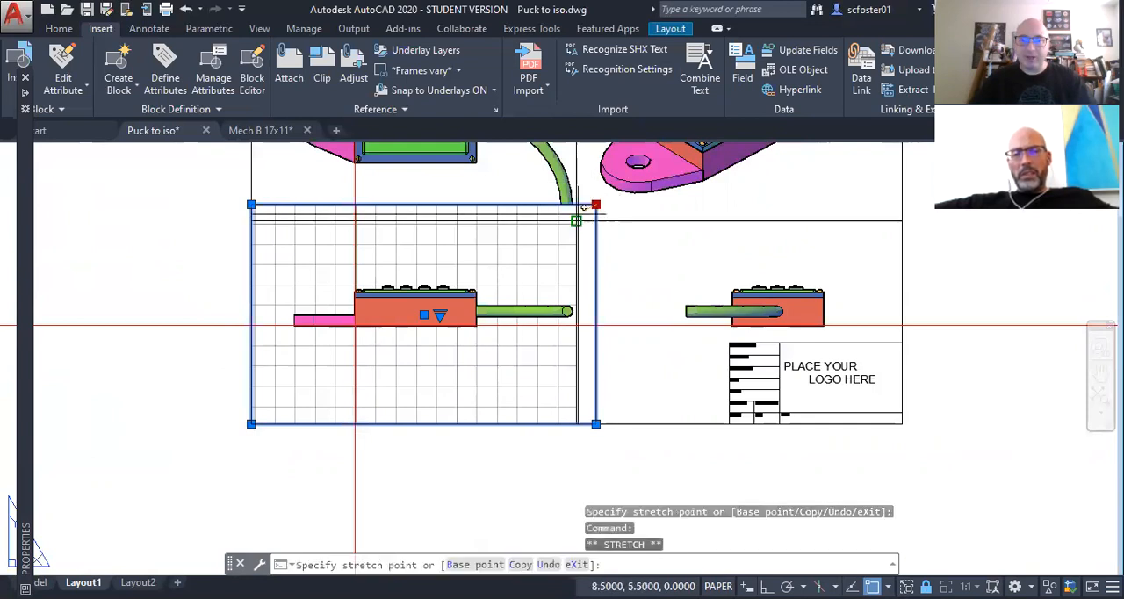
pyautogui.click(575, 220)
pyautogui.press('Escape')
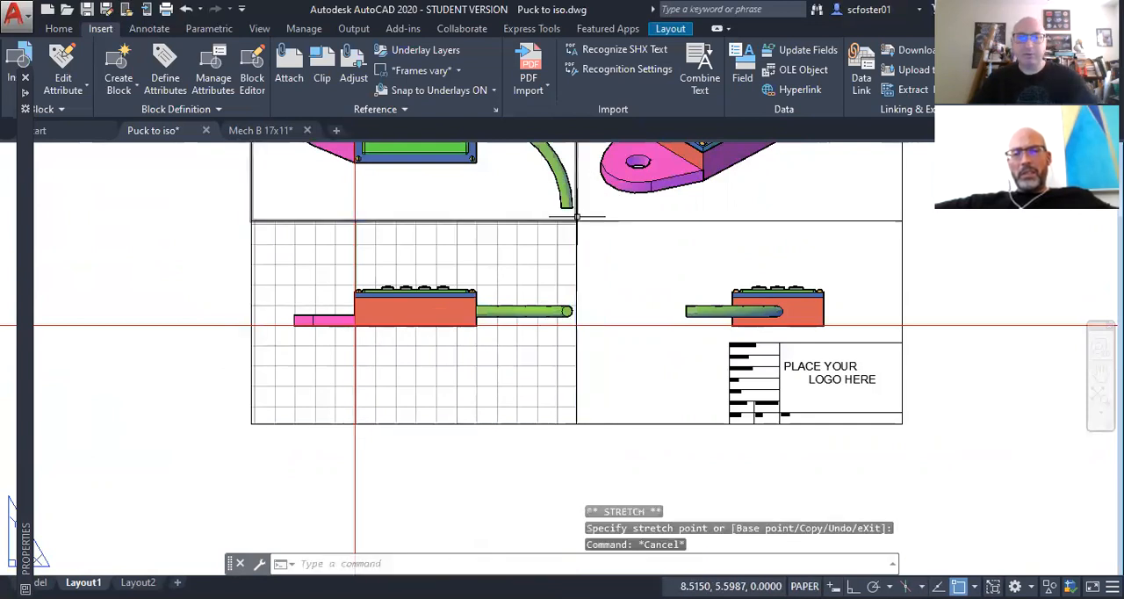
# Step: Turn off the grid inside the Front viewport and return to paper space
pyautogui.doubleClick(477, 353)
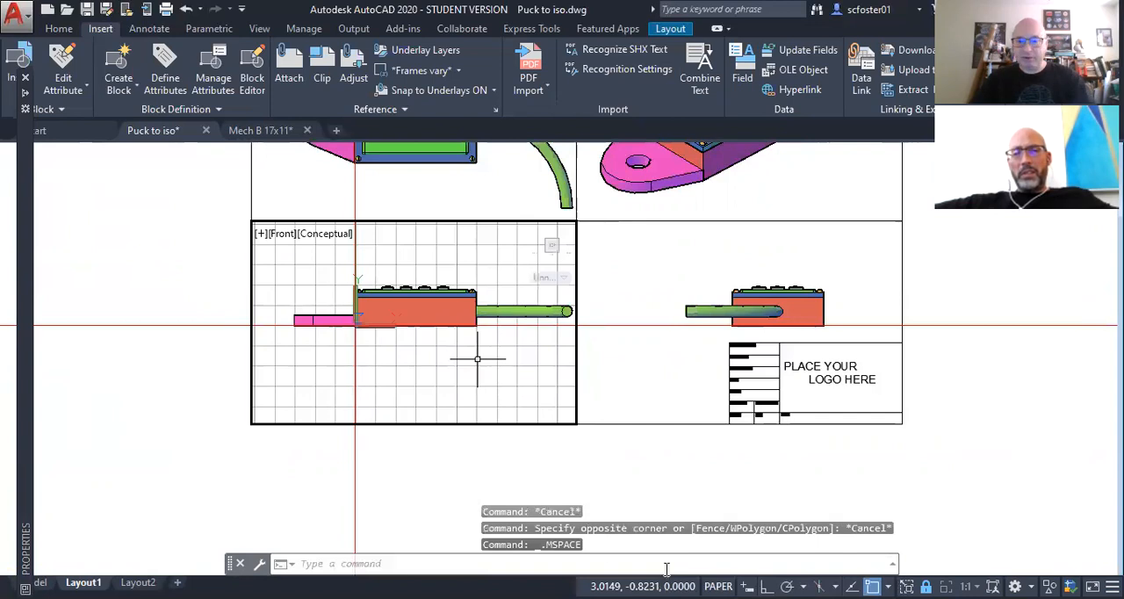
pyautogui.press('F7')
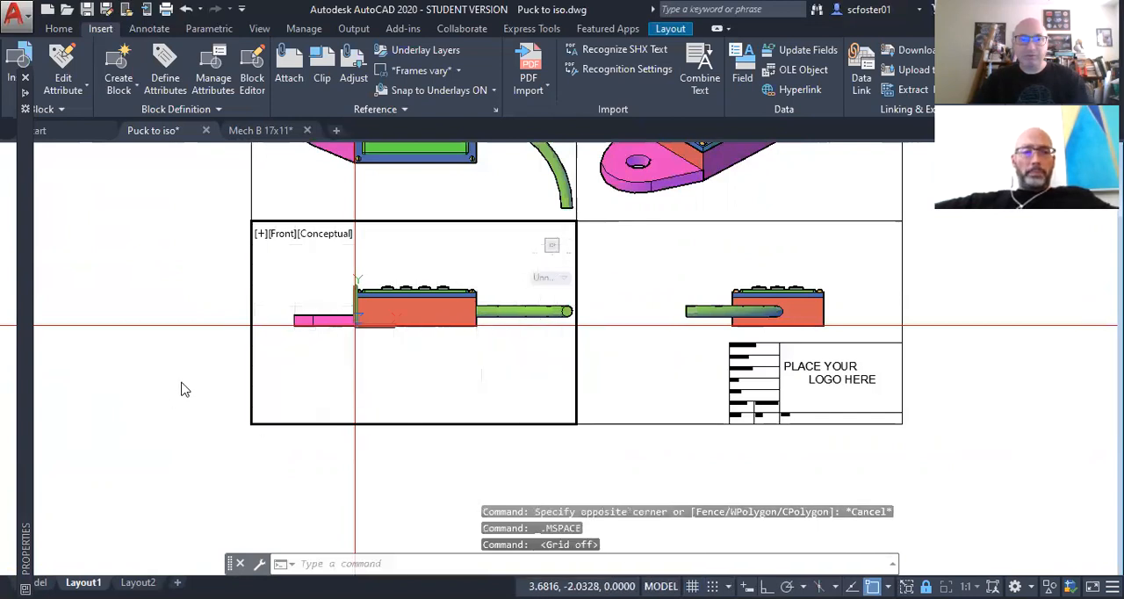
pyautogui.doubleClick(181, 382)
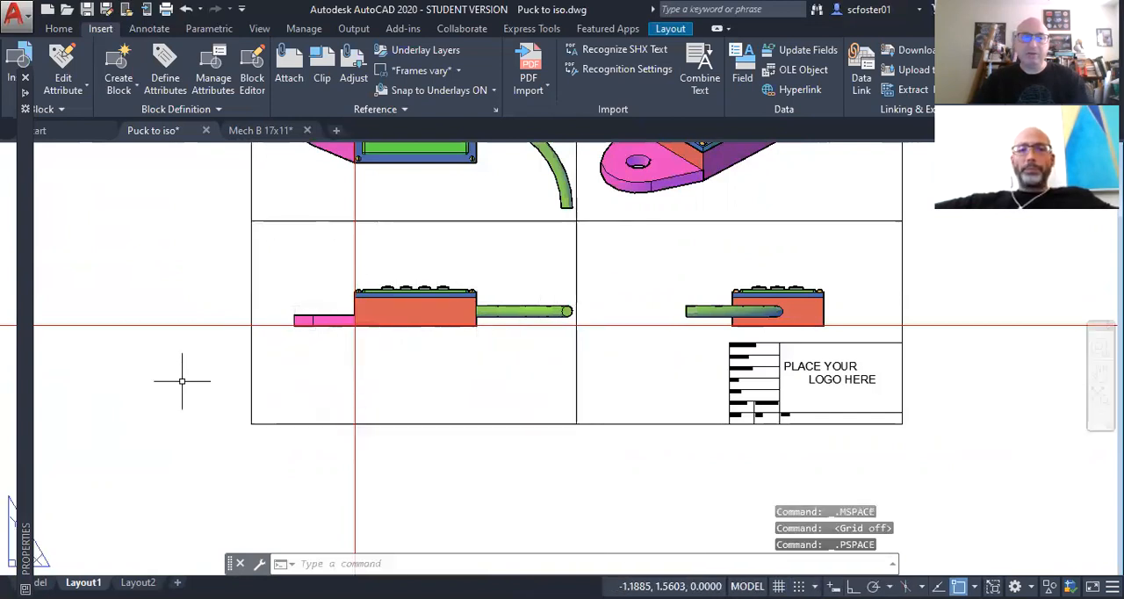
# Step: Select the horizontal and vertical red construction lines and erase them
pyautogui.click(182, 382)
pyautogui.click(160, 308)
pyautogui.click(386, 476)
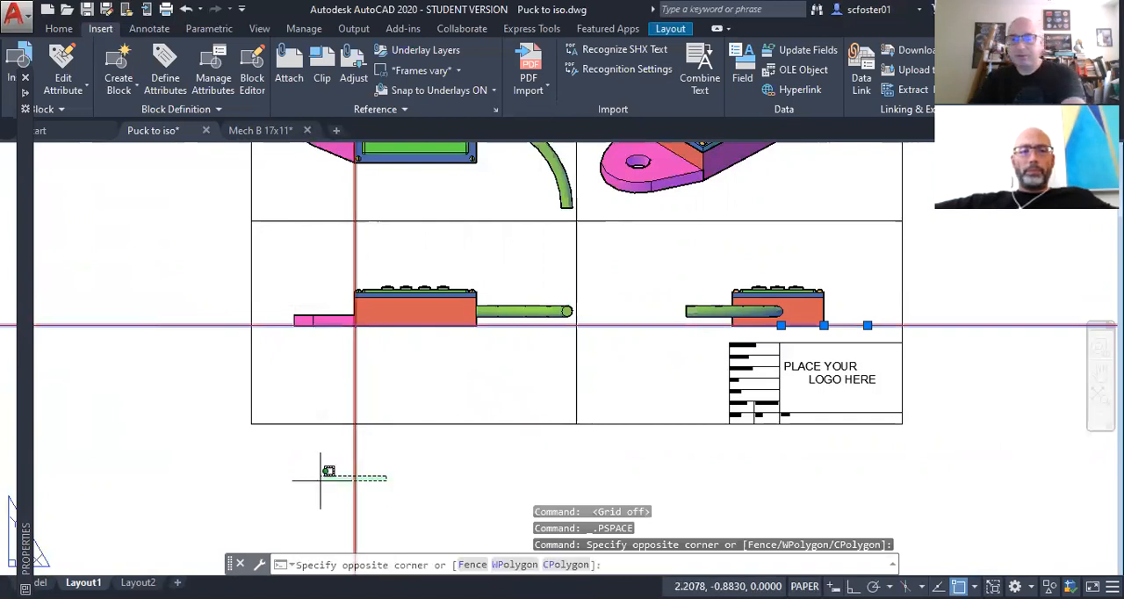
pyautogui.click(326, 470)
pyautogui.press('Delete')
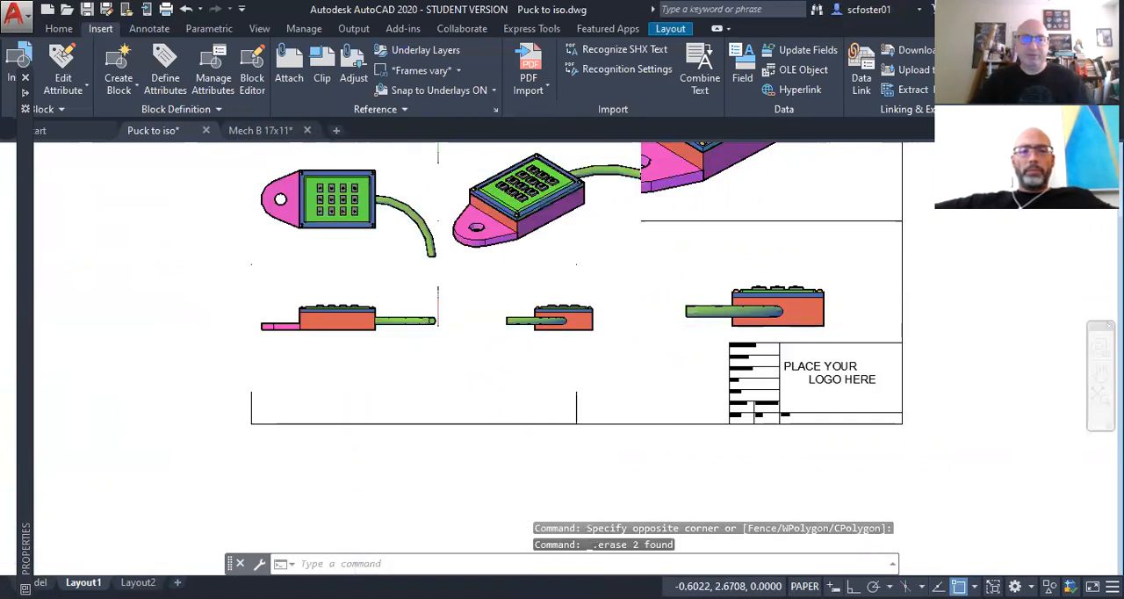
pyautogui.scroll(-2, 207, 337)
pyautogui.moveTo(207, 337); pyautogui.dragTo(232, 400, button='middle')
pyautogui.scroll(1, 228, 392)
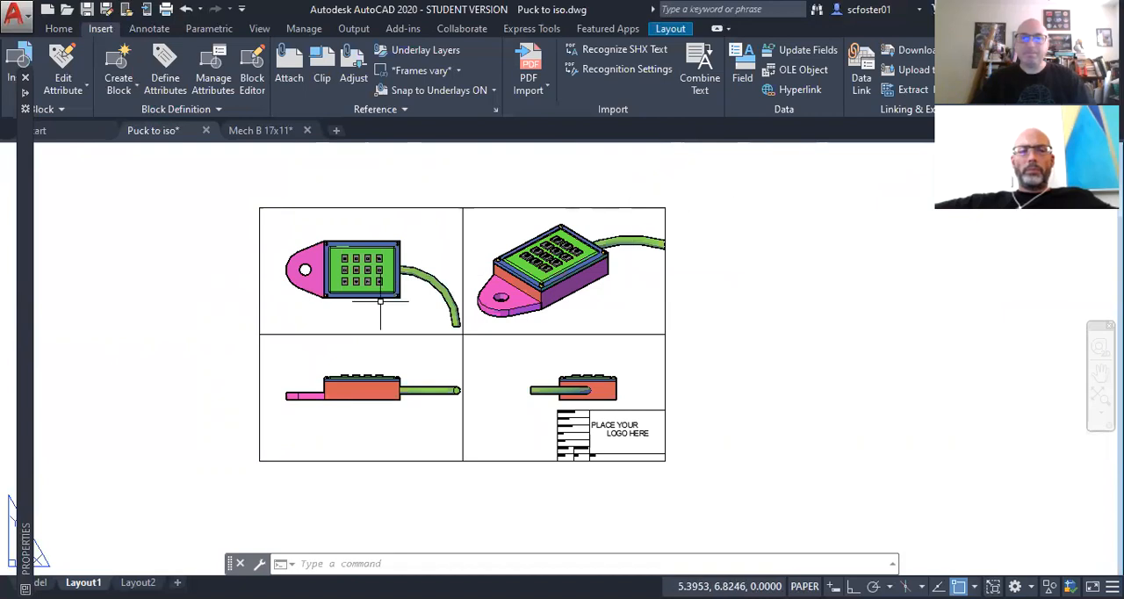
pyautogui.click(382, 333)
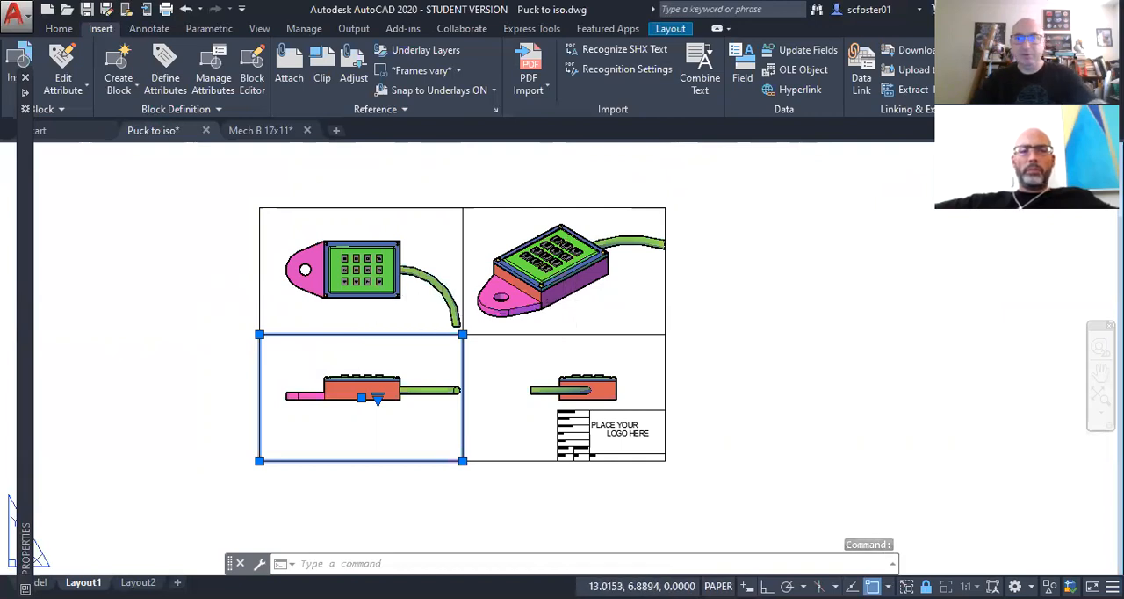
pyautogui.press('Escape')
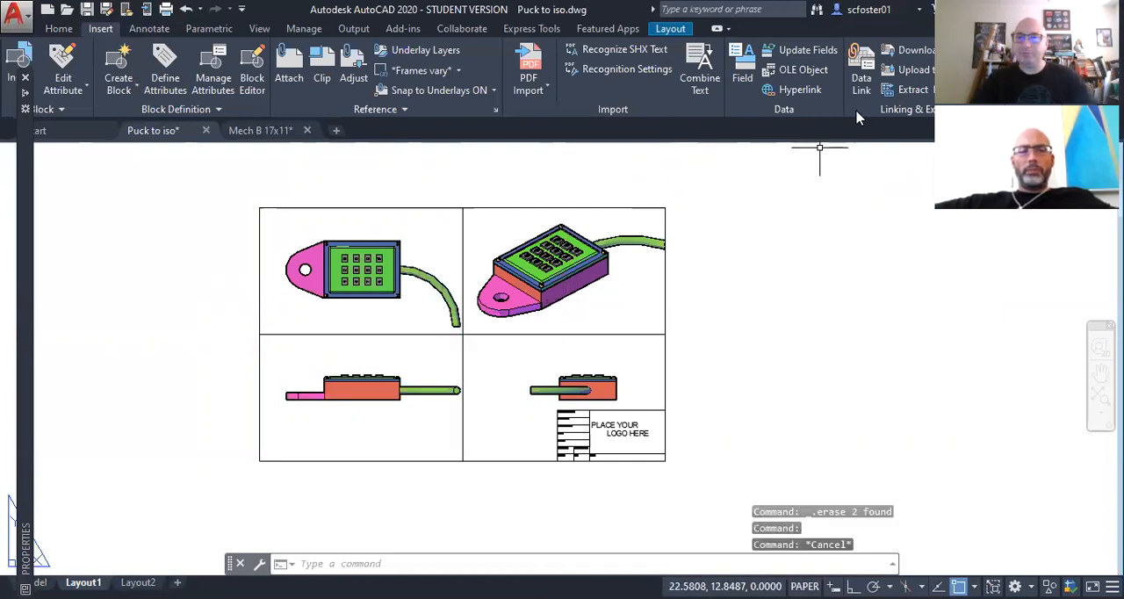
# Step: Create a new layer named viewports in the layer properties
pyautogui.click(55, 30)
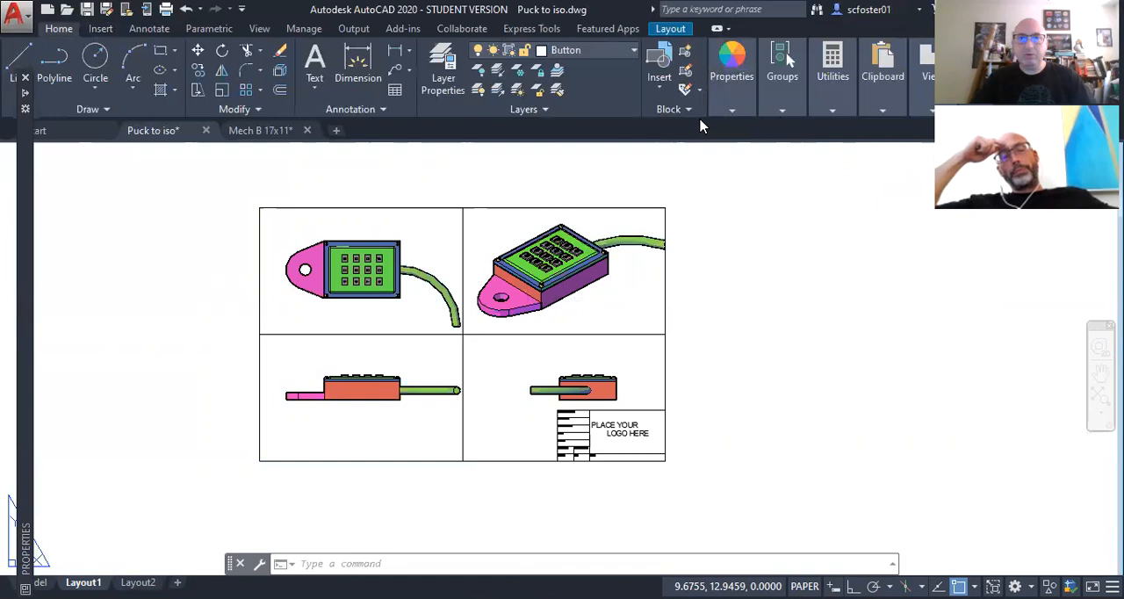
pyautogui.click(445, 79)
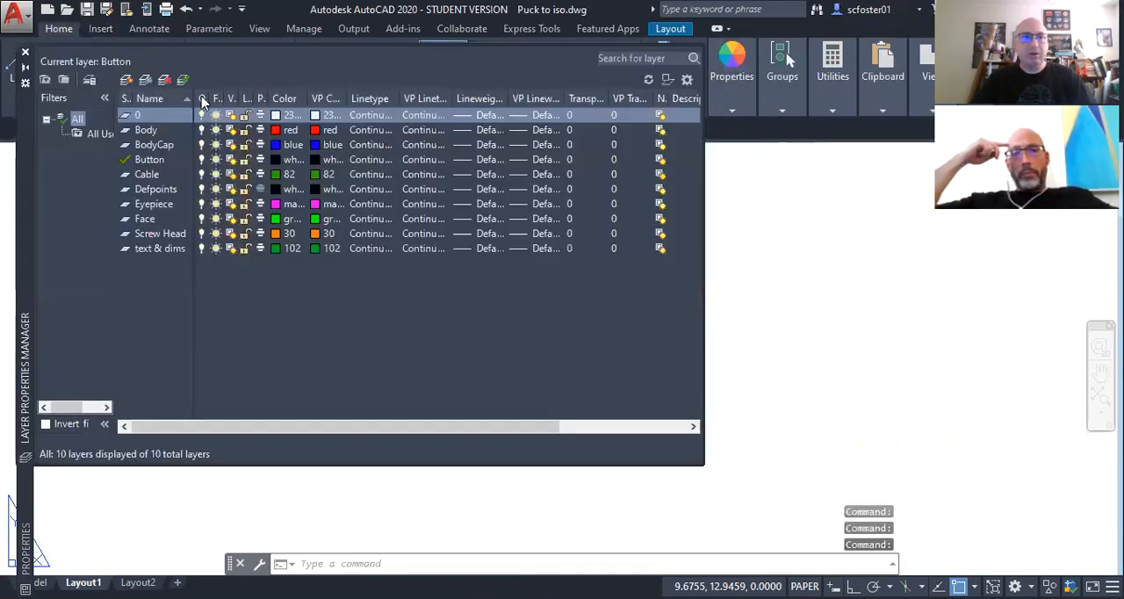
pyautogui.click(126, 81)
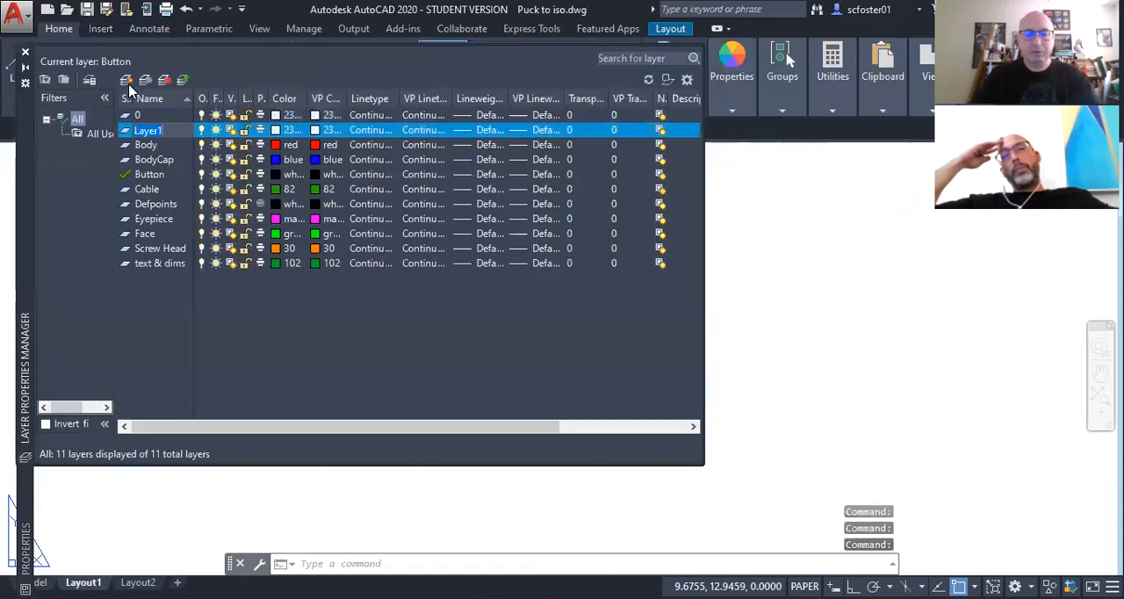
pyautogui.write('viewports')
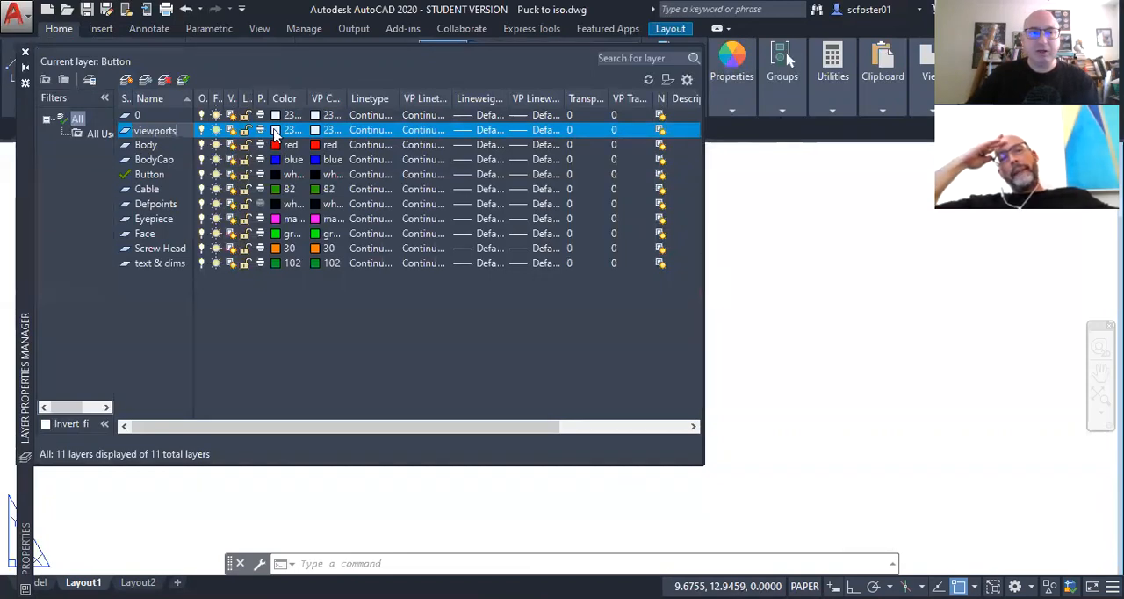
# Step: Set the viewports layer's color to magenta from the index colors and close the layer manager
pyautogui.click(272, 134)
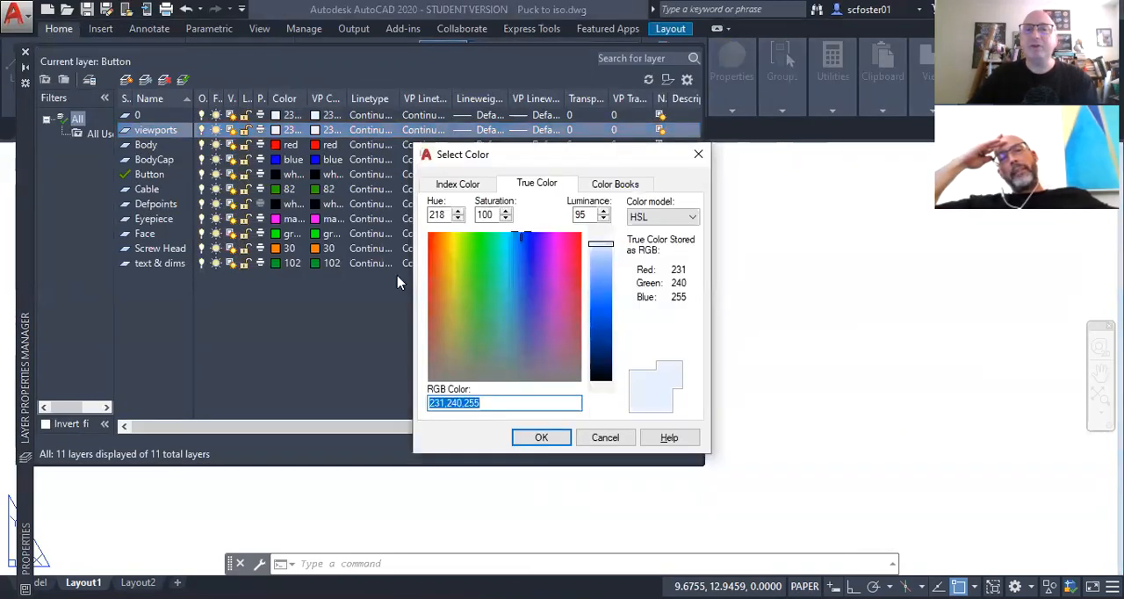
pyautogui.click(460, 186)
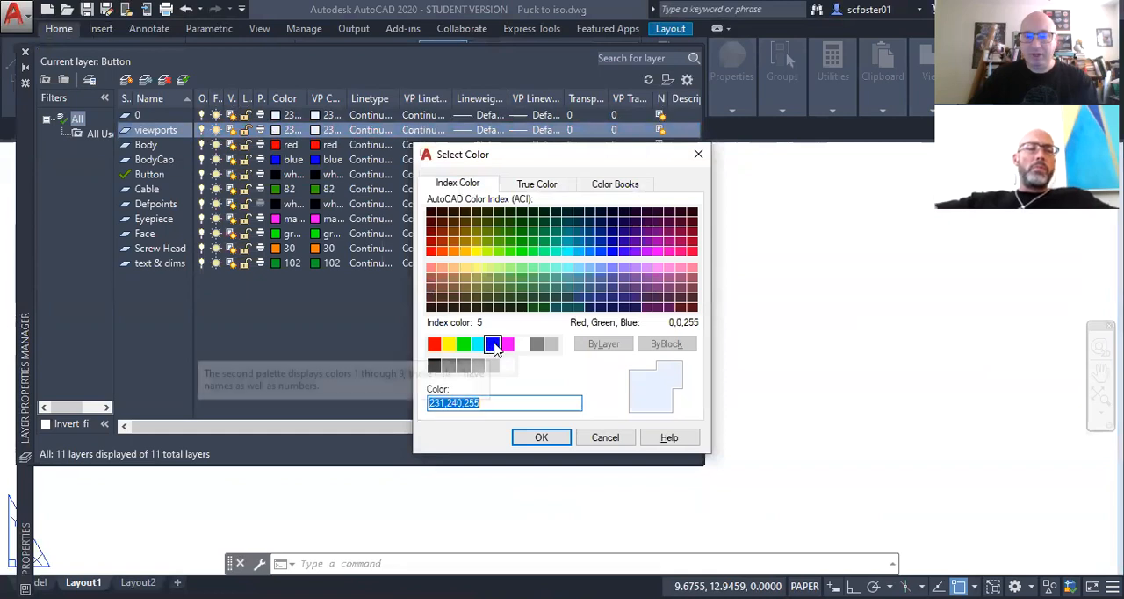
pyautogui.click(507, 343)
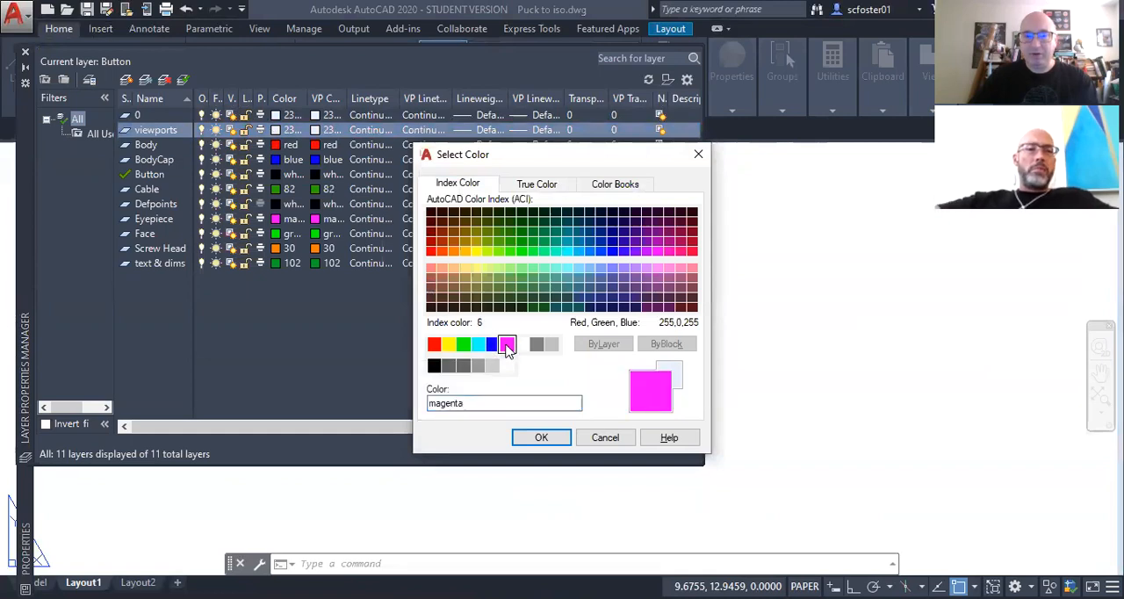
pyautogui.click(541, 437)
pyautogui.click(747, 396)
pyautogui.click(743, 401)
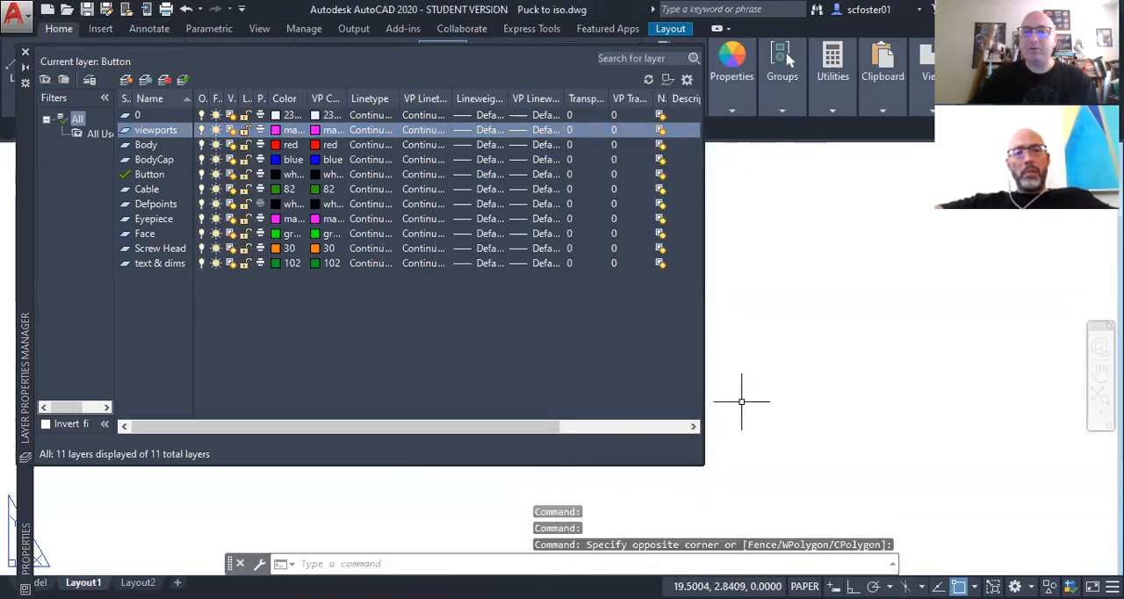
pyautogui.click(25, 54)
# Step: Make viewports the current layer and close the layer manager
pyautogui.click(475, 350)
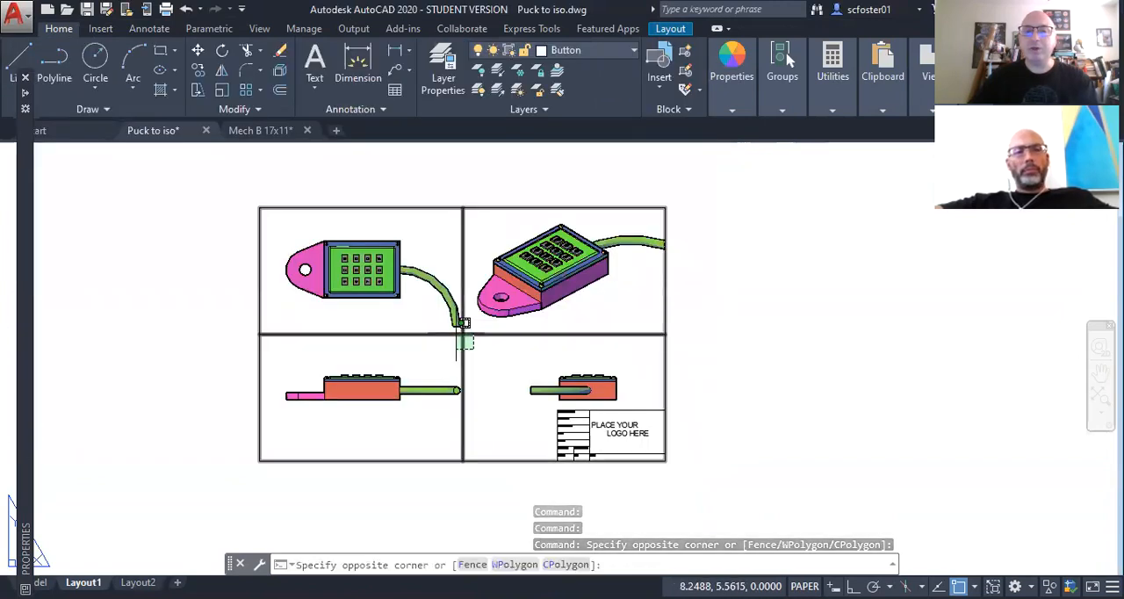
pyautogui.click(457, 333)
pyautogui.click(456, 333)
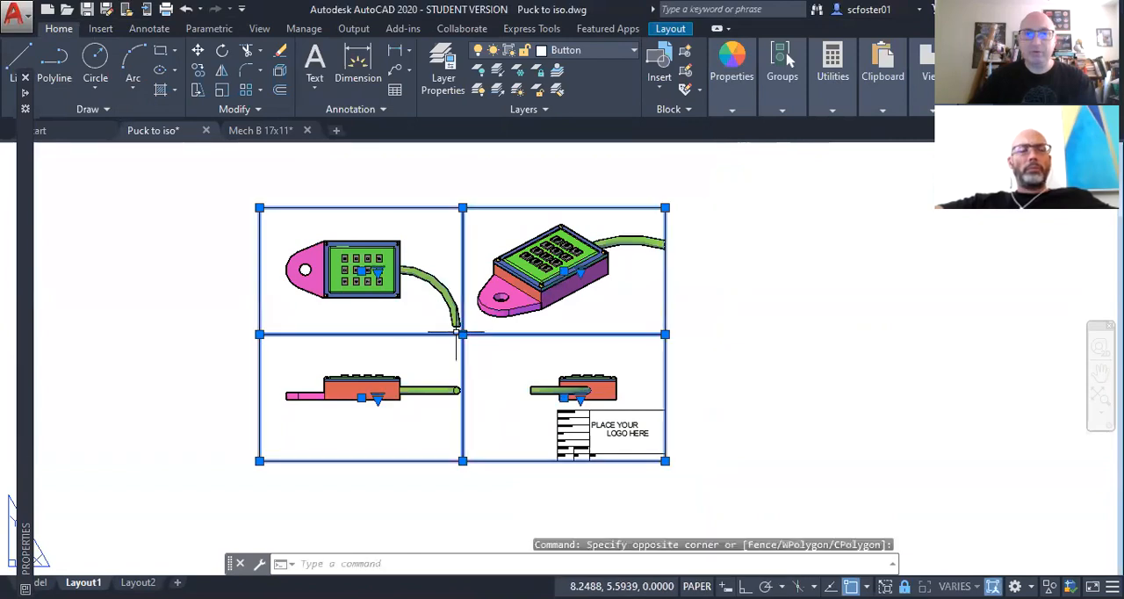
pyautogui.click(443, 81)
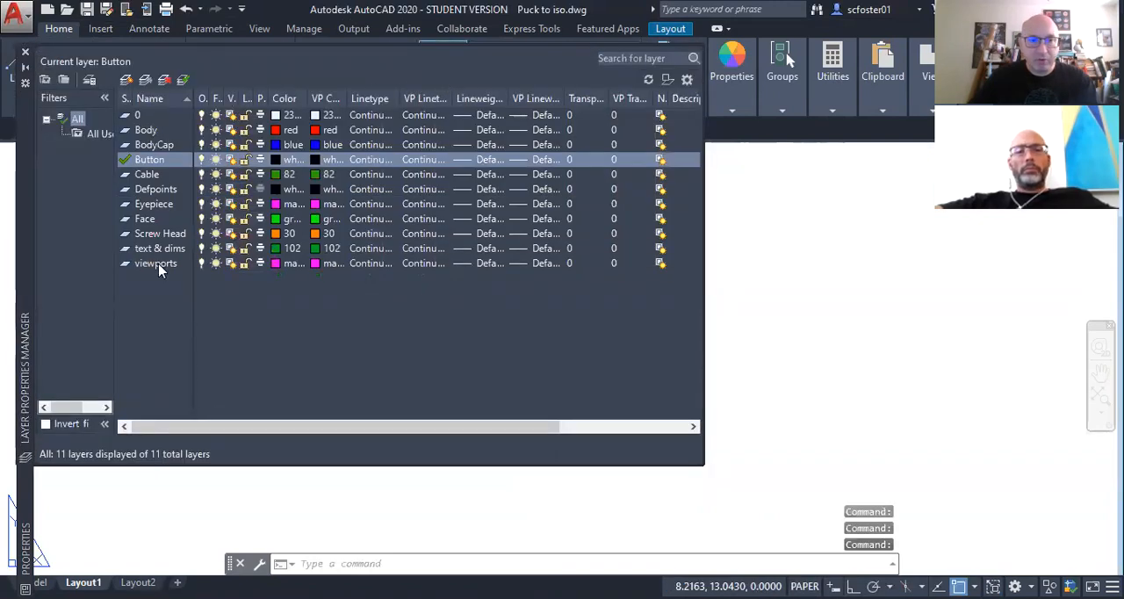
pyautogui.doubleClick(159, 269)
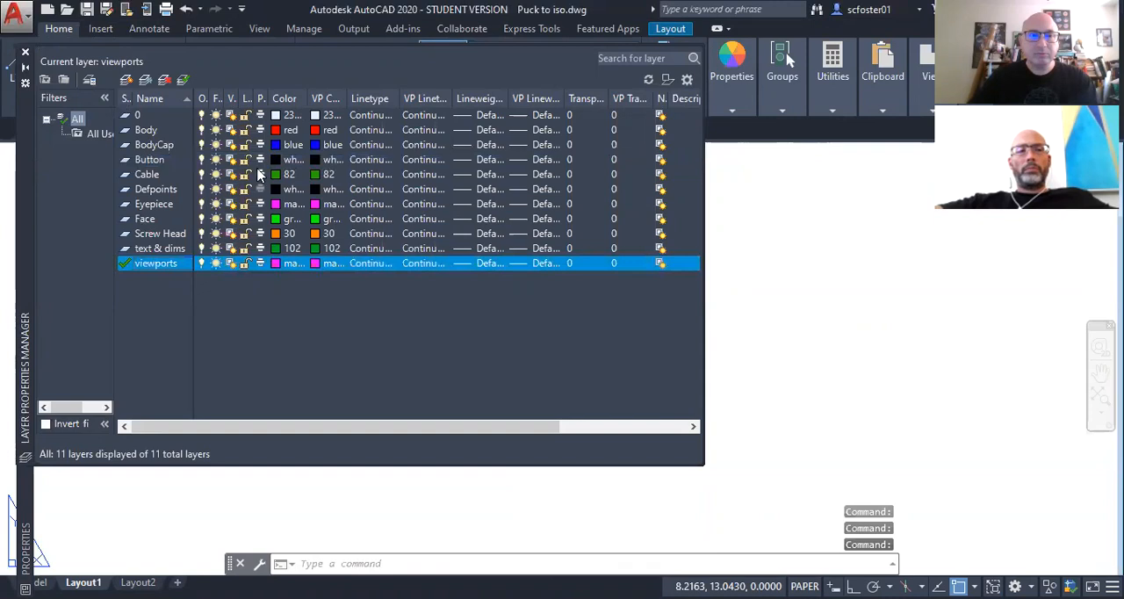
pyautogui.click(727, 316)
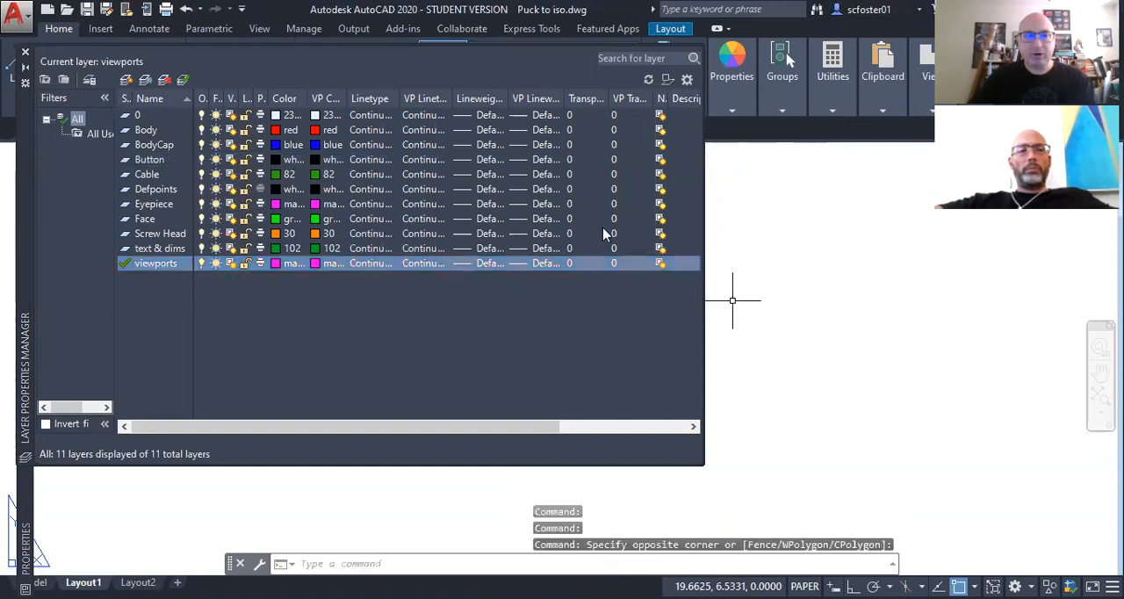
pyautogui.click(24, 55)
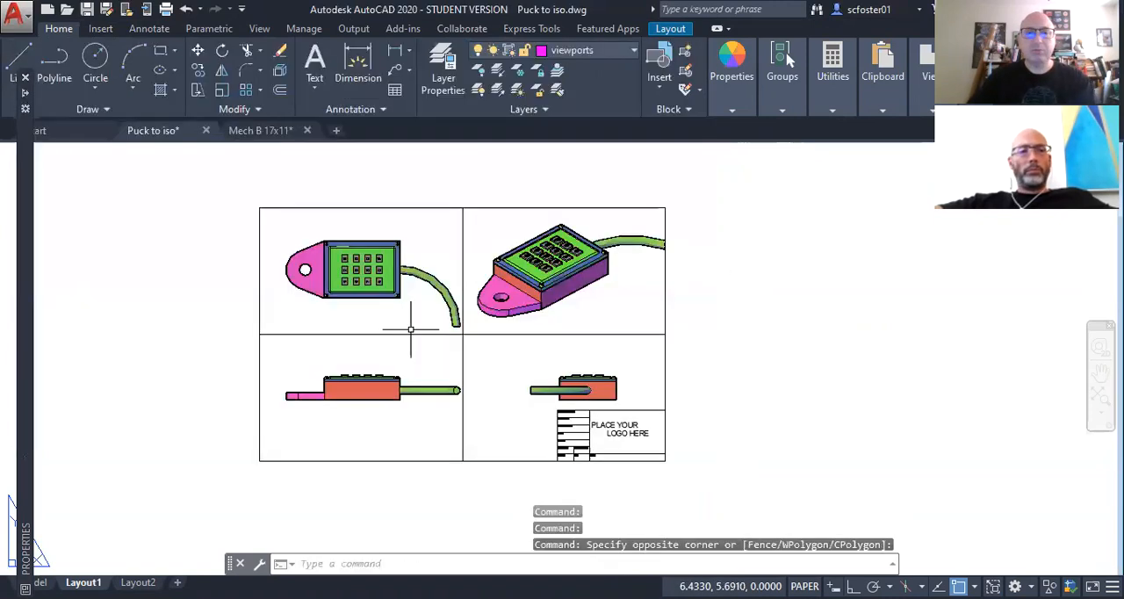
# Step: Select all four viewports, assign them to the viewports layer in their properties, and deselect them
pyautogui.click(457, 333)
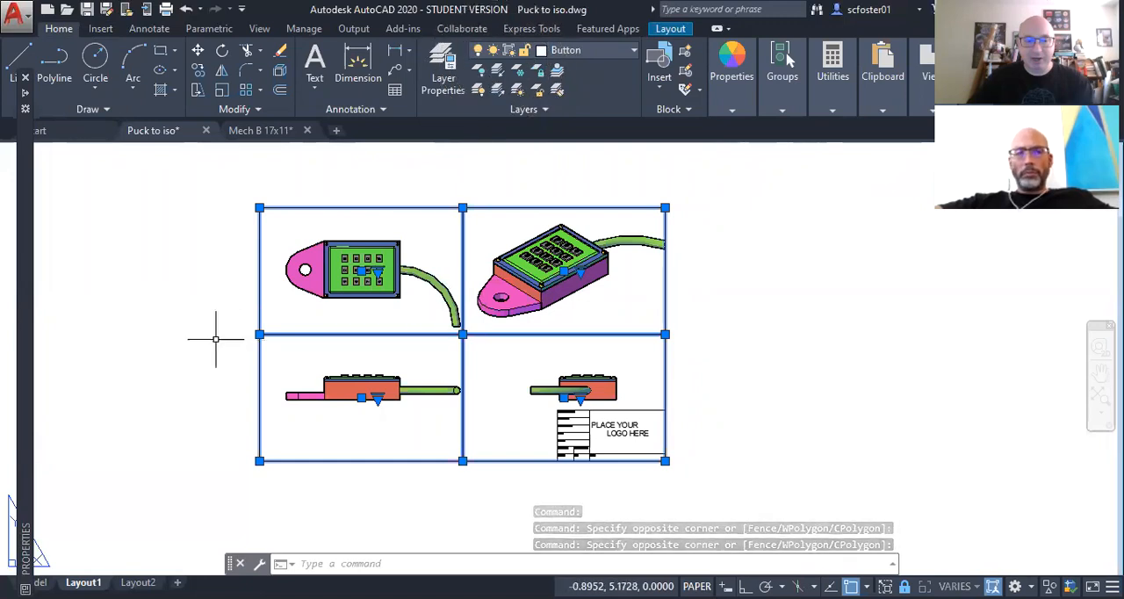
pyautogui.rightClick(158, 300)
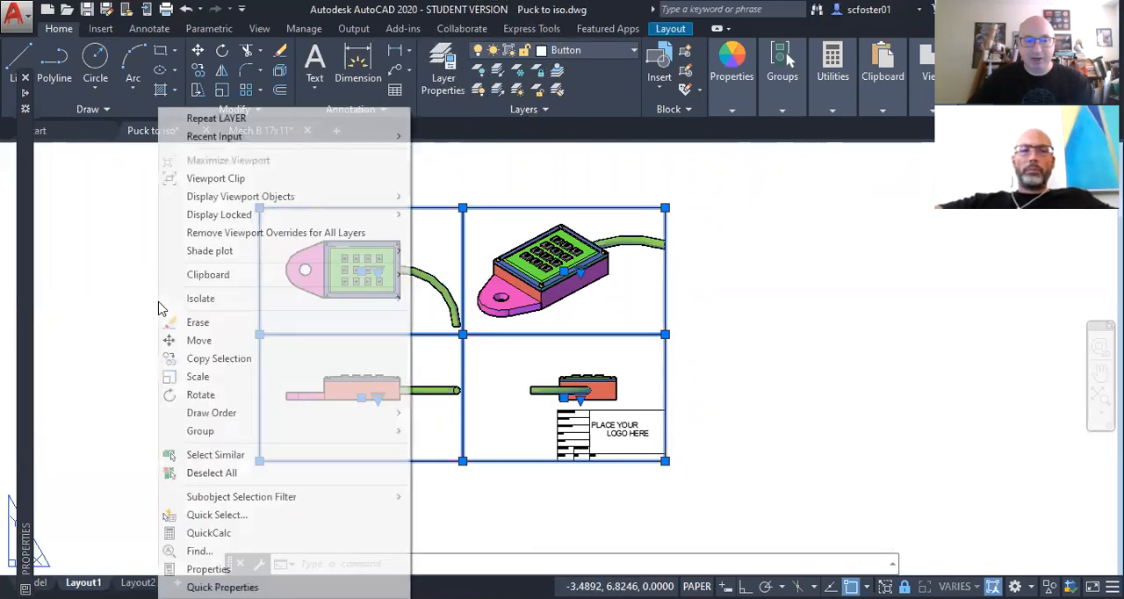
pyautogui.click(220, 569)
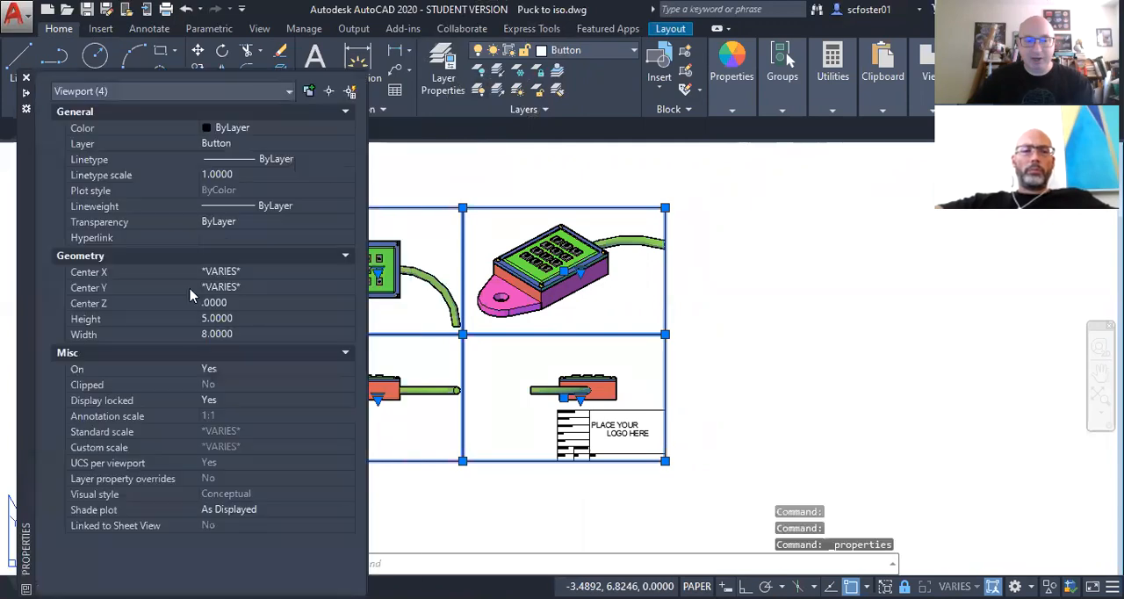
pyautogui.click(256, 144)
pyautogui.click(257, 145)
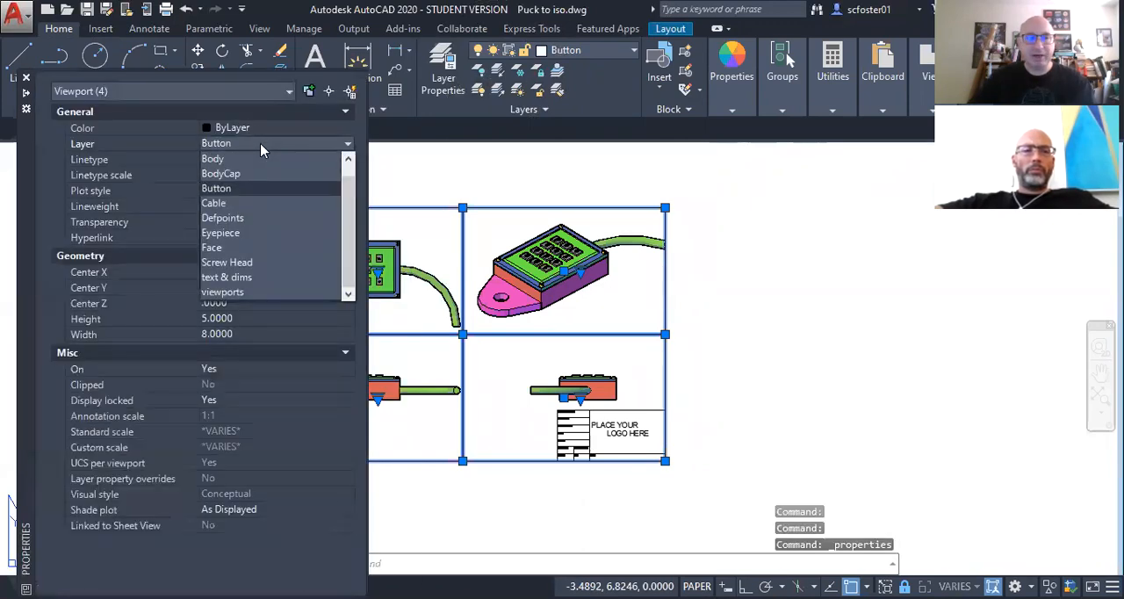
pyautogui.click(230, 292)
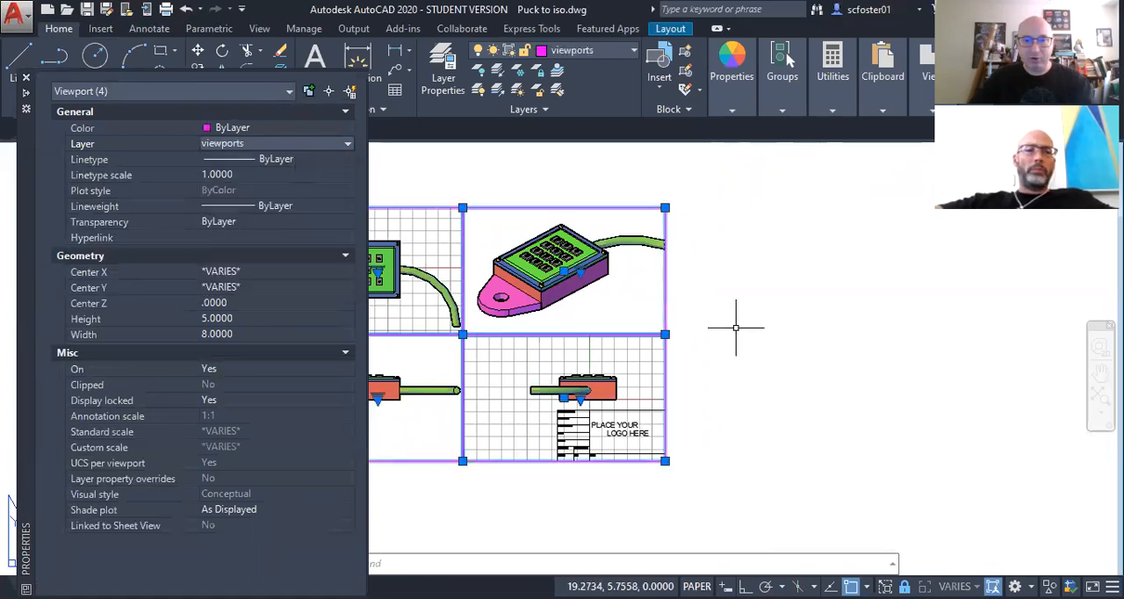
pyautogui.press('Escape')
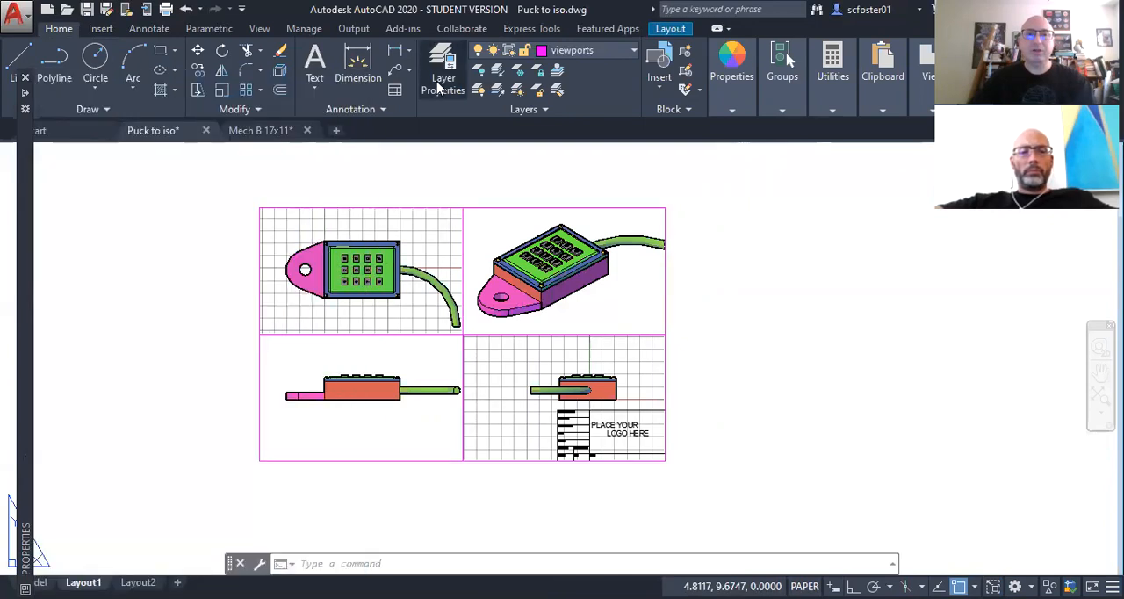
# Step: Try to freeze the viewports layer while it is the current layer, then close the layer manager
pyautogui.click(439, 79)
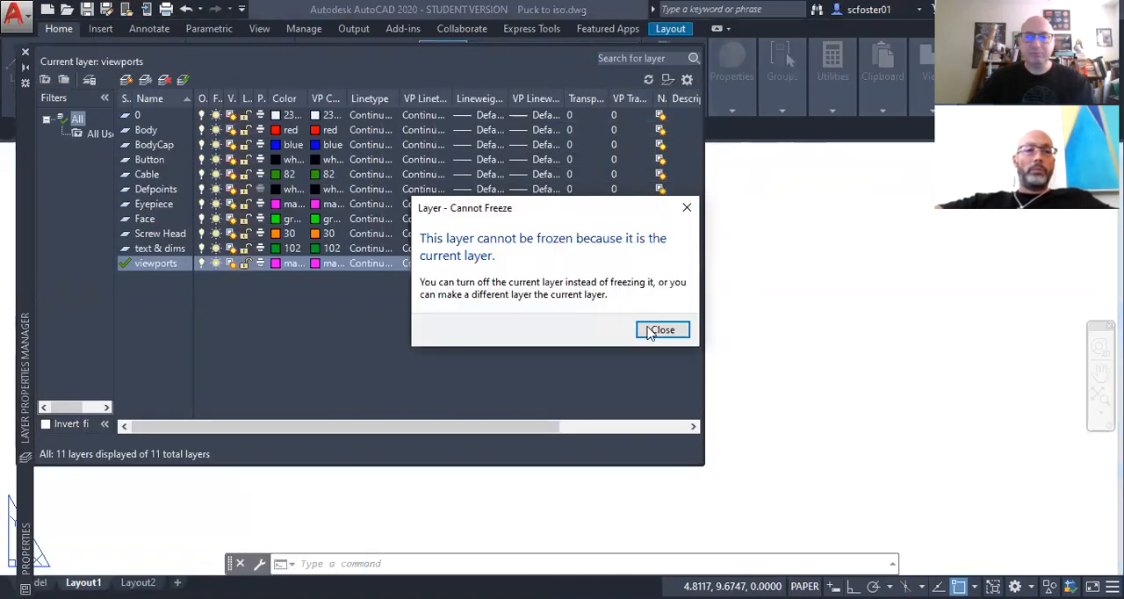
pyautogui.click(660, 328)
pyautogui.click(800, 350)
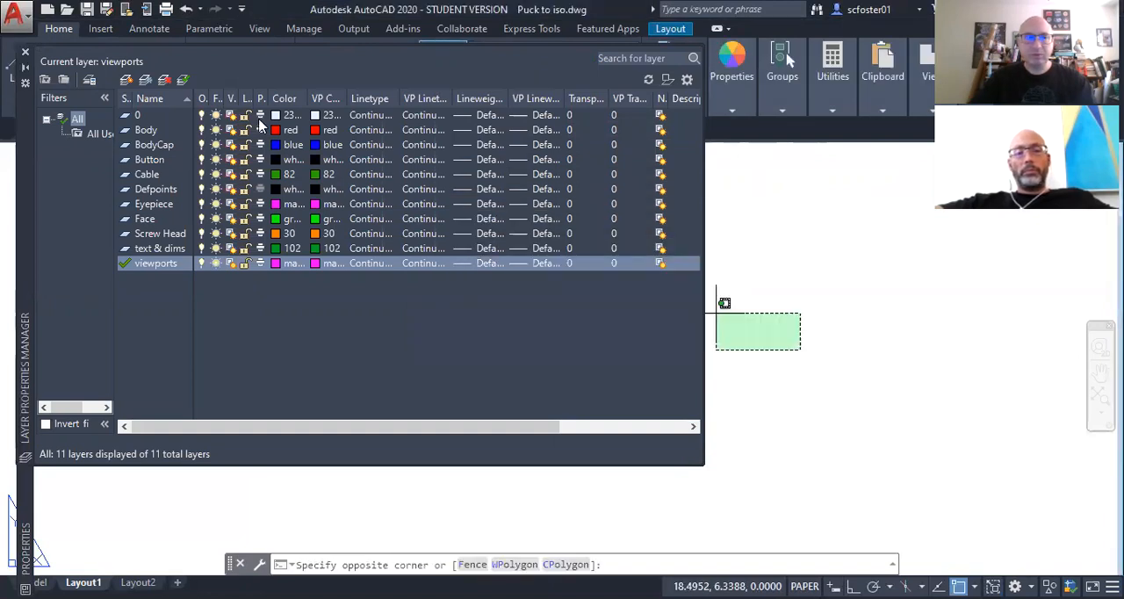
pyautogui.click(24, 54)
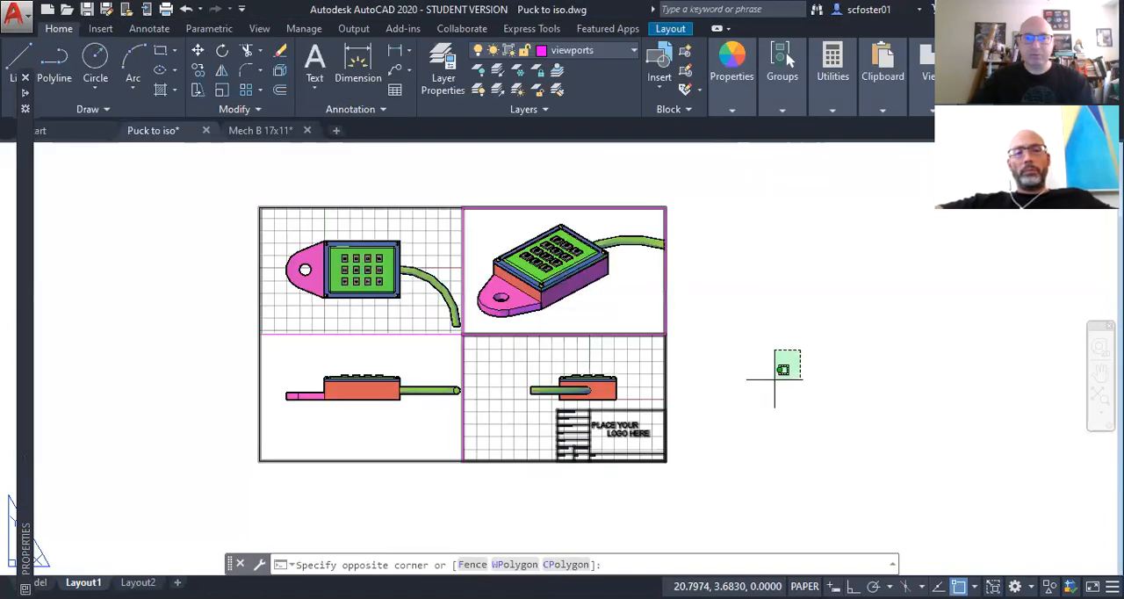
pyautogui.click(790, 367)
# Step: Make layer 0 current, freeze the viewports layer, and close the layer manager
pyautogui.click(443, 83)
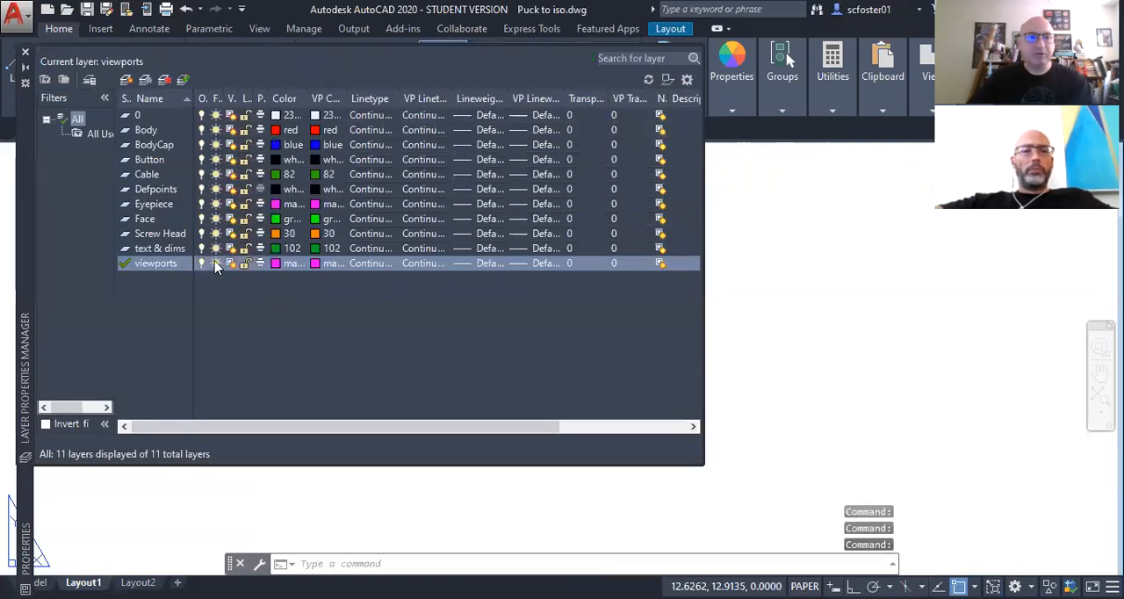
pyautogui.click(216, 264)
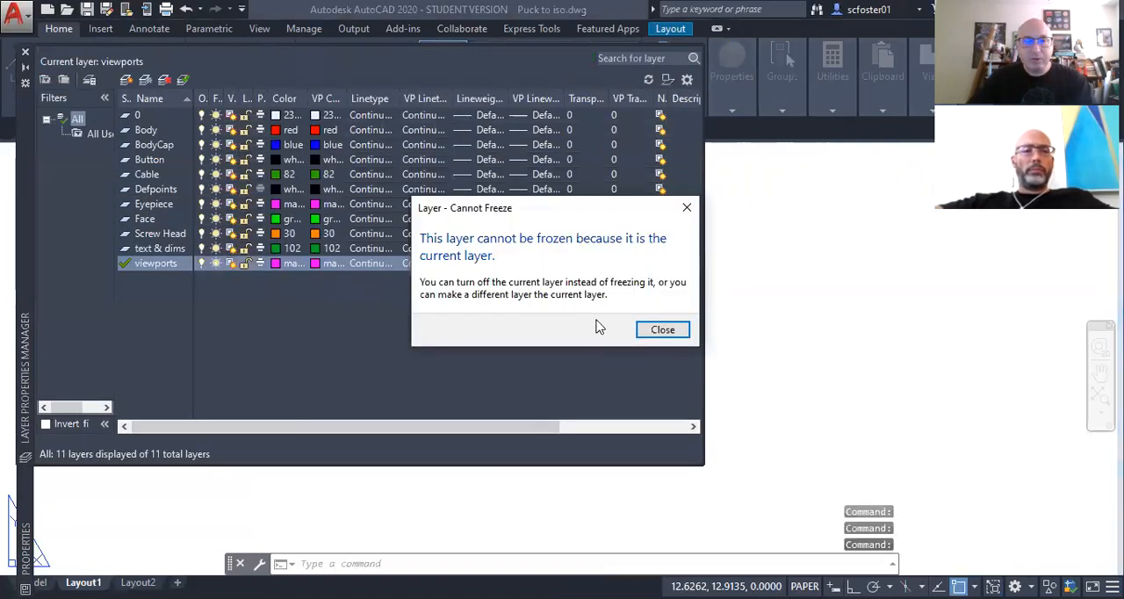
pyautogui.click(649, 330)
pyautogui.click(137, 115)
pyautogui.click(182, 80)
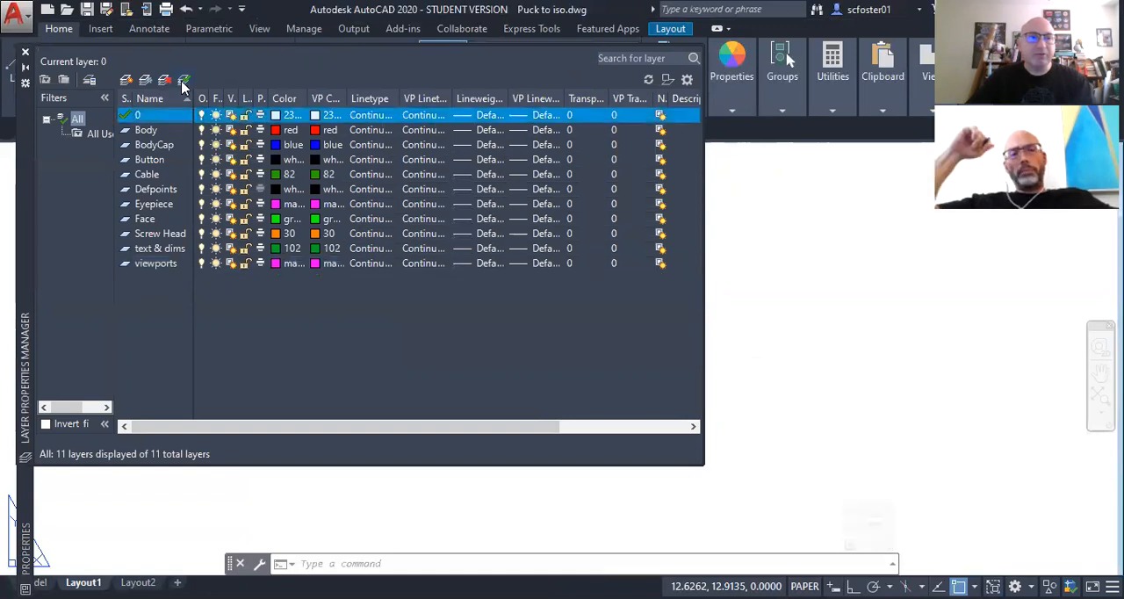
pyautogui.click(216, 263)
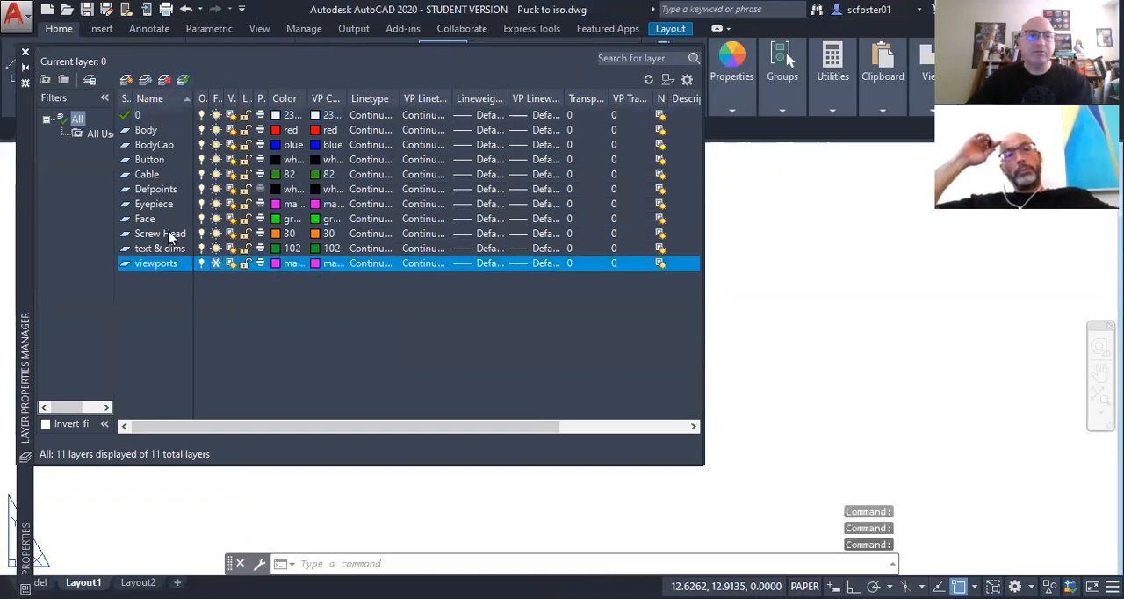
pyautogui.click(26, 55)
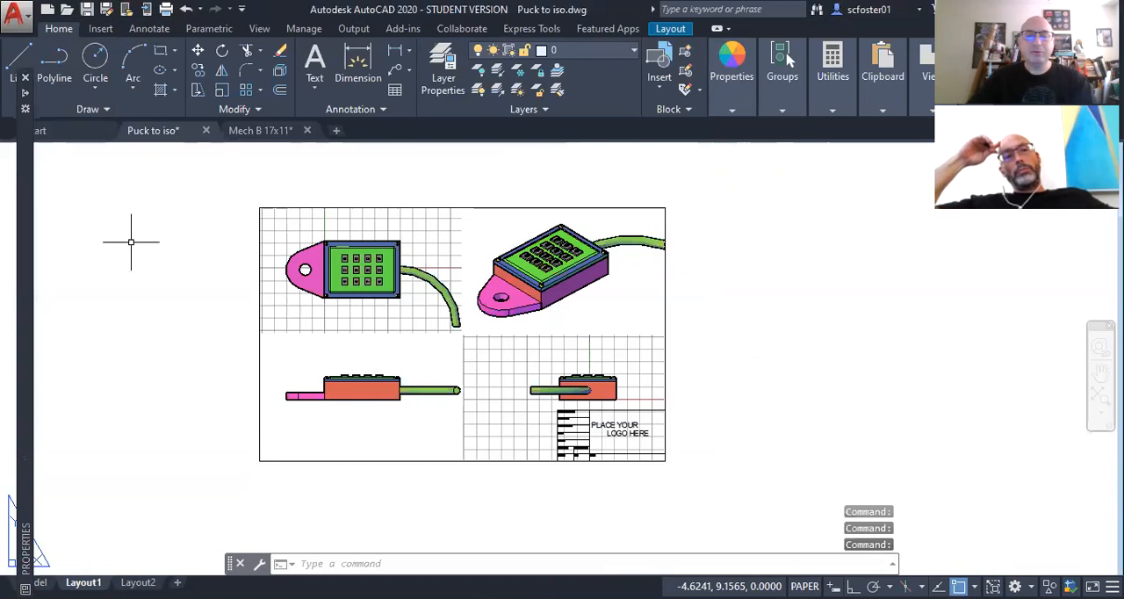
# Step: Turn off the drawing grid in the top-view and right-view viewports and return to paper space
pyautogui.doubleClick(308, 307)
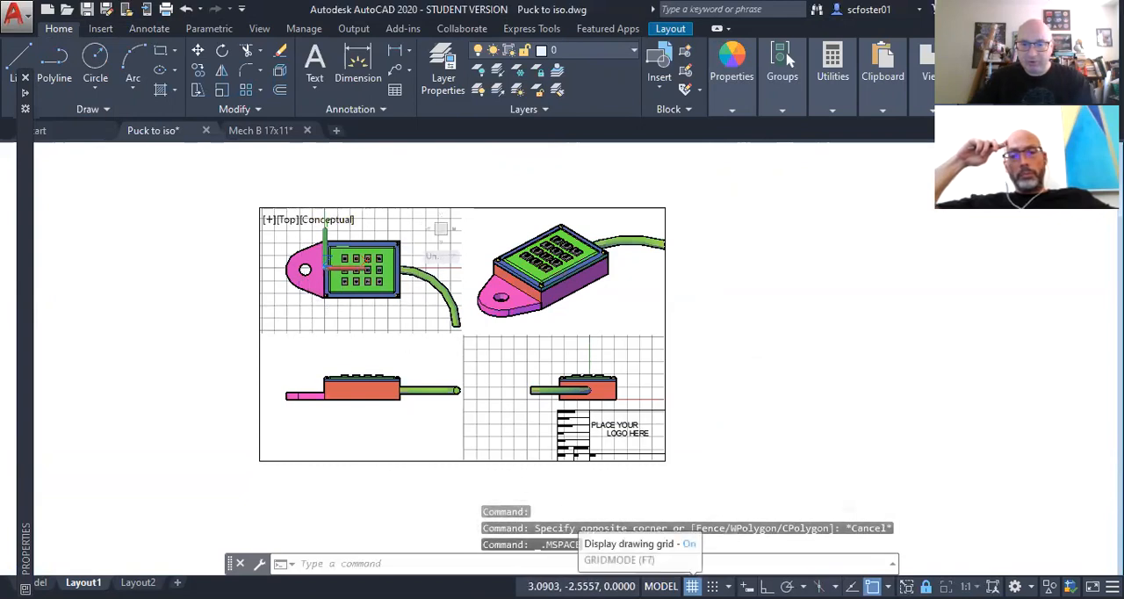
pyautogui.click(692, 586)
pyautogui.click(535, 450)
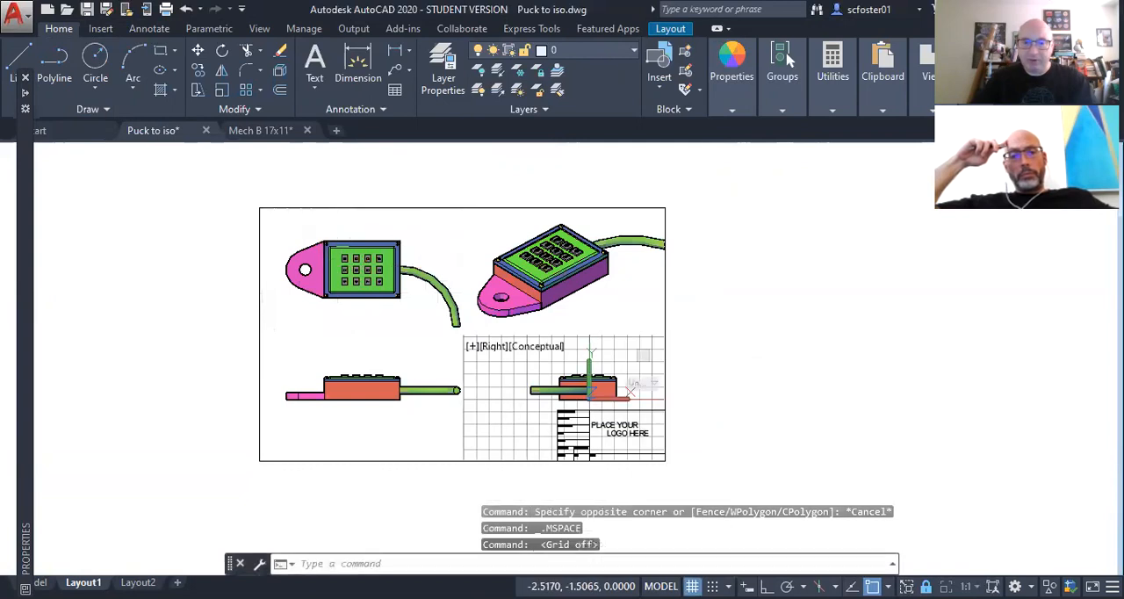
pyautogui.press('F7')
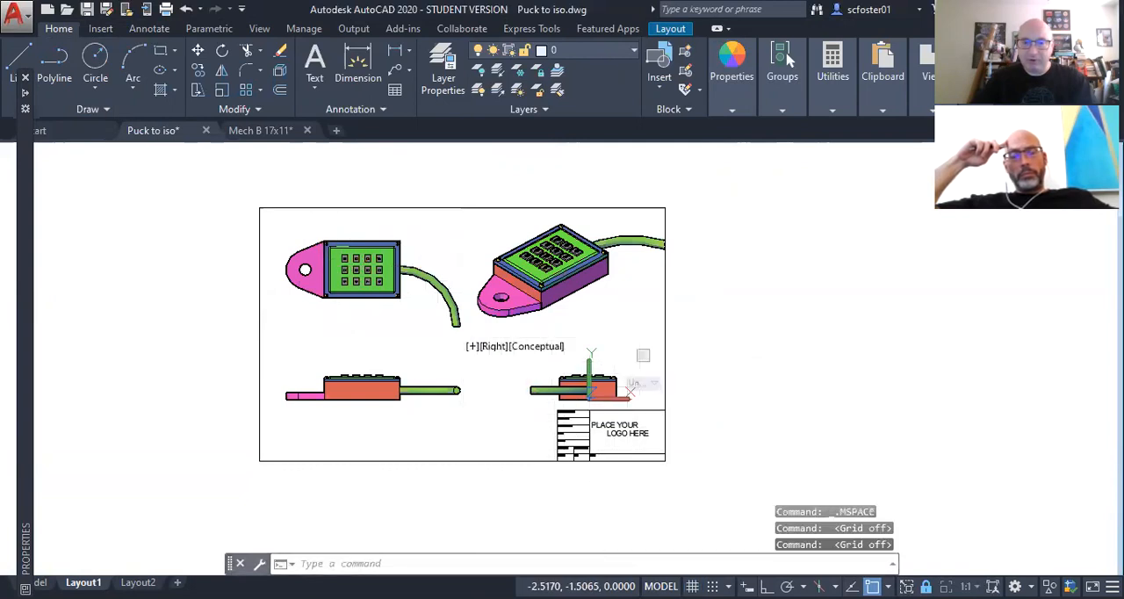
pyautogui.doubleClick(713, 430)
# Step: Open the sheet's border and title block in the Block Editor
pyautogui.scroll(5, 582, 439)
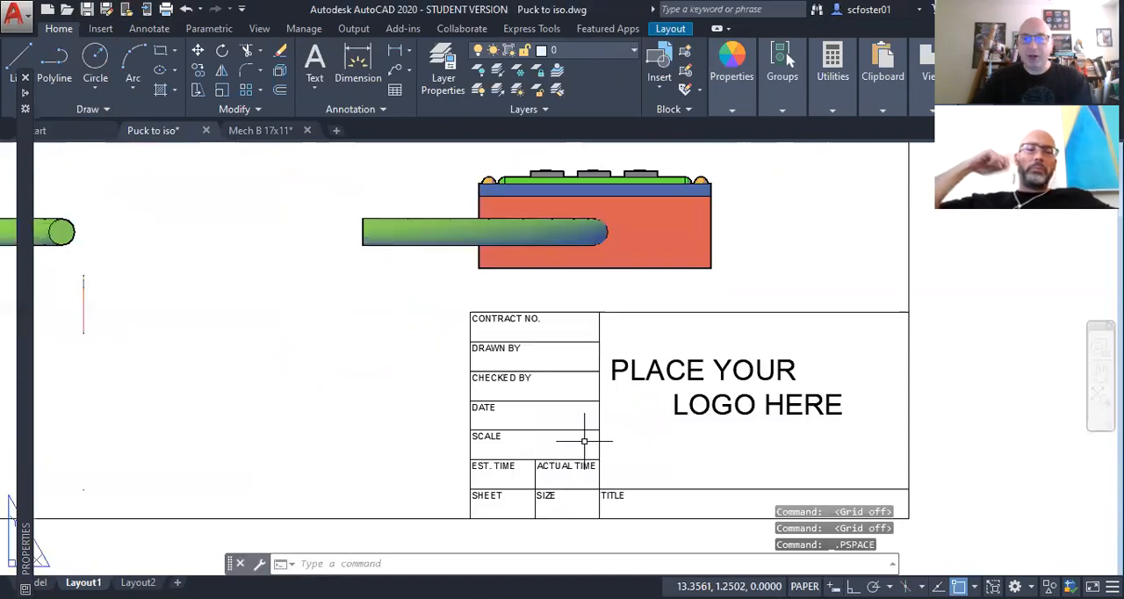
pyautogui.click(526, 318)
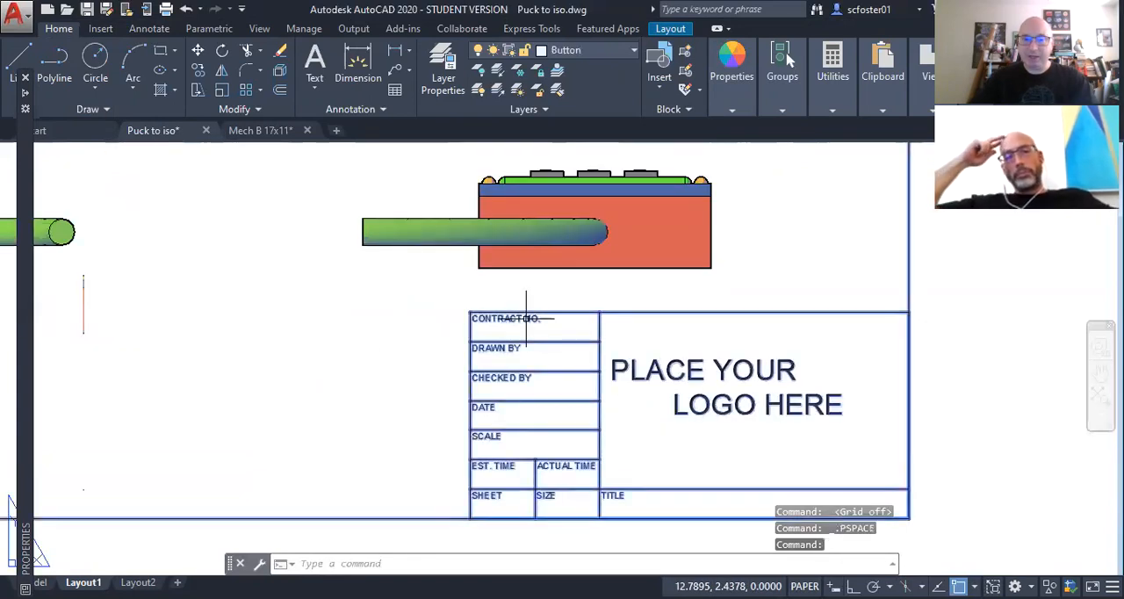
pyautogui.rightClick(525, 317)
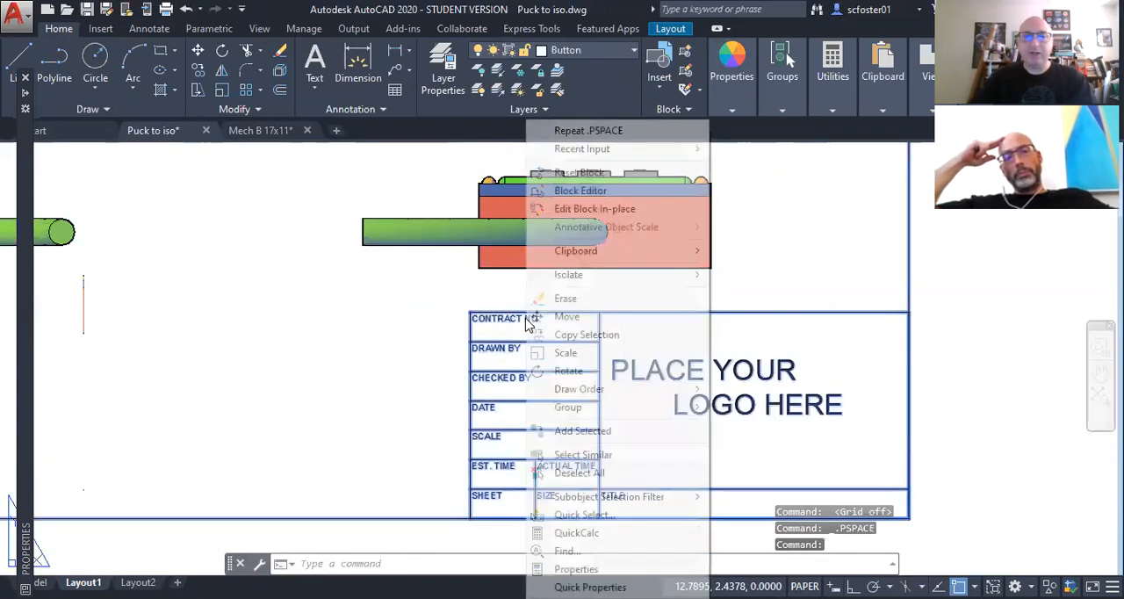
pyautogui.click(589, 189)
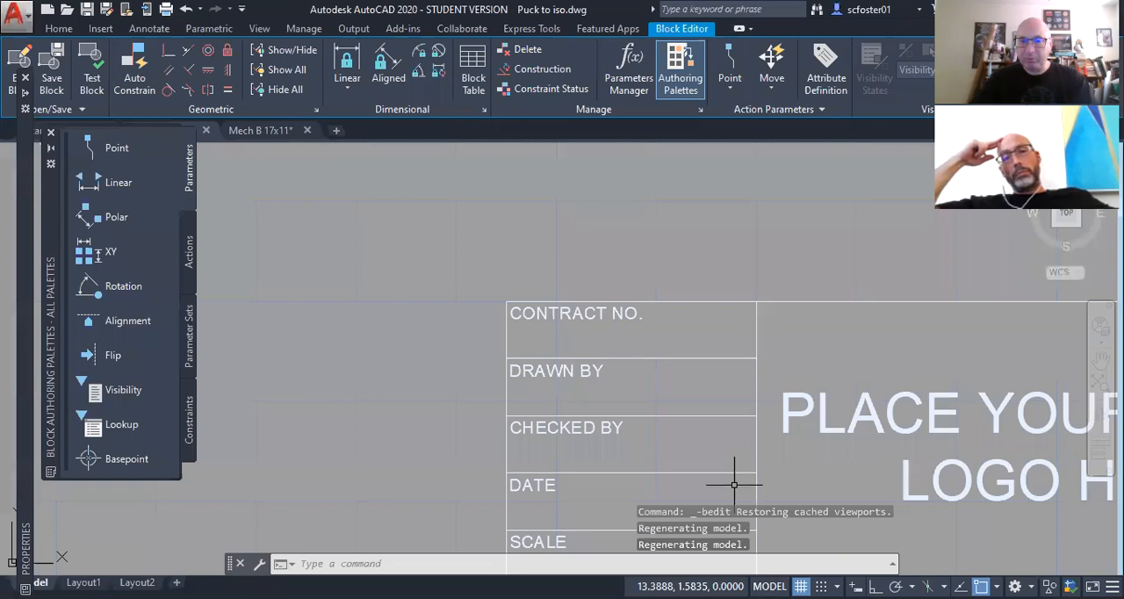
# Step: Open the nested title block in the Block Editor, discarding changes to the outer block
pyautogui.click(705, 411)
pyautogui.rightClick(705, 411)
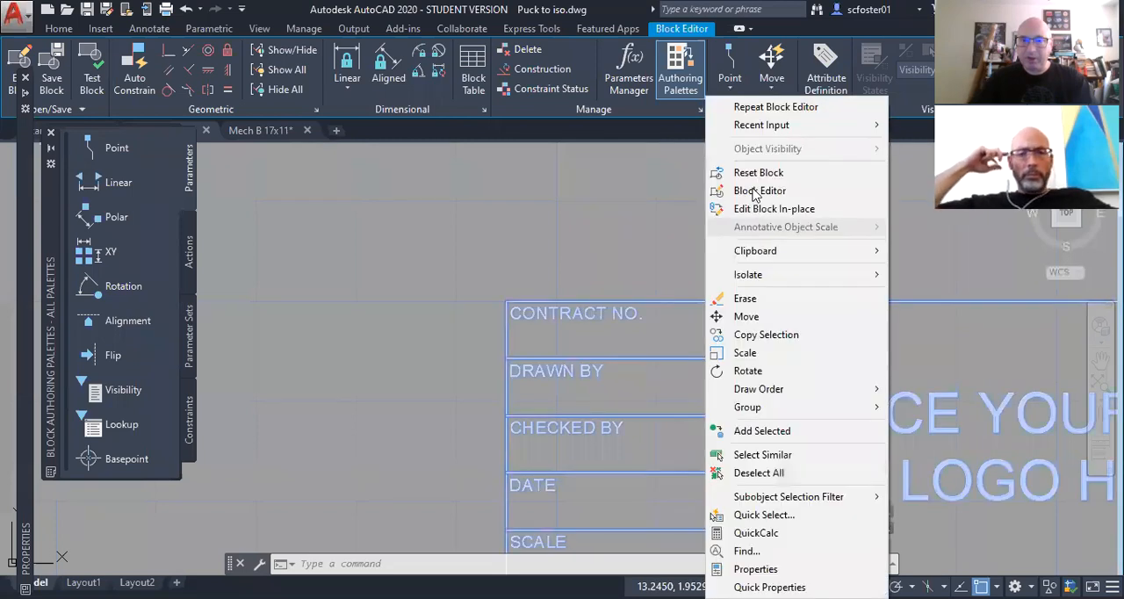
pyautogui.click(754, 192)
pyautogui.moveTo(601, 301); pyautogui.dragTo(483, 231, button='middle')
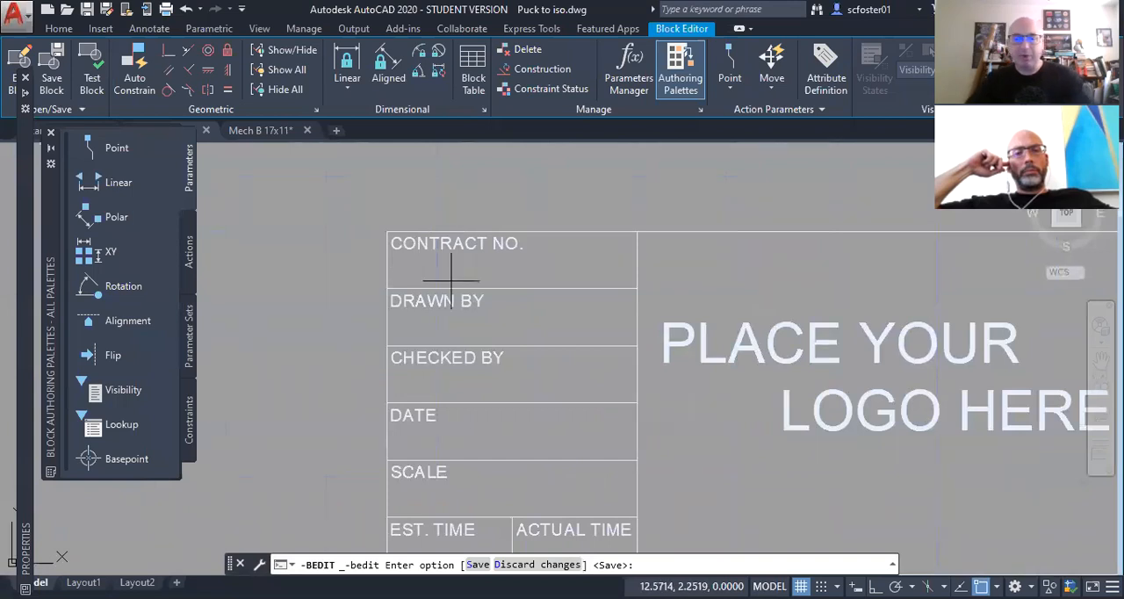
pyautogui.write('vb')
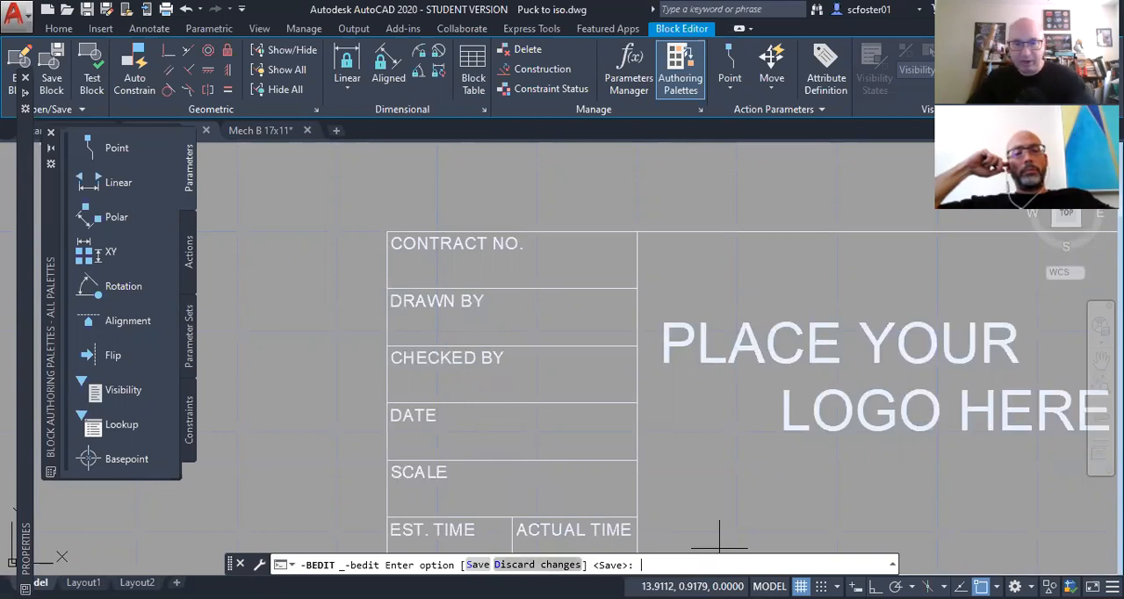
pyautogui.click(538, 565)
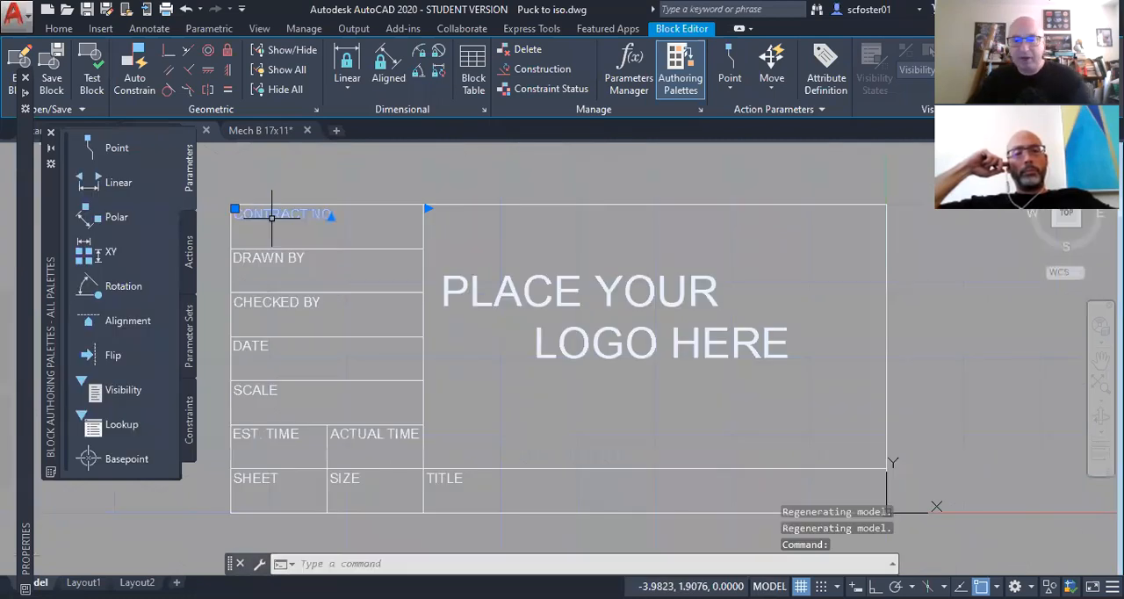
# Step: Copy the CONTRACT NO. text to just below the original within the same title block cell
pyautogui.write('CO')
pyautogui.press('Return')
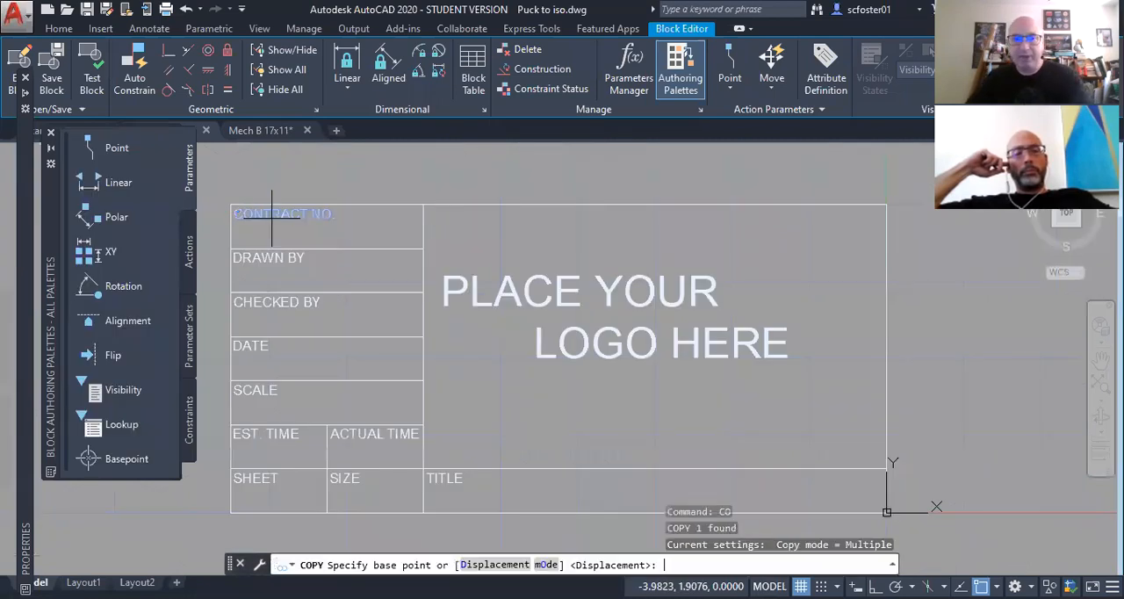
pyautogui.click(220, 233)
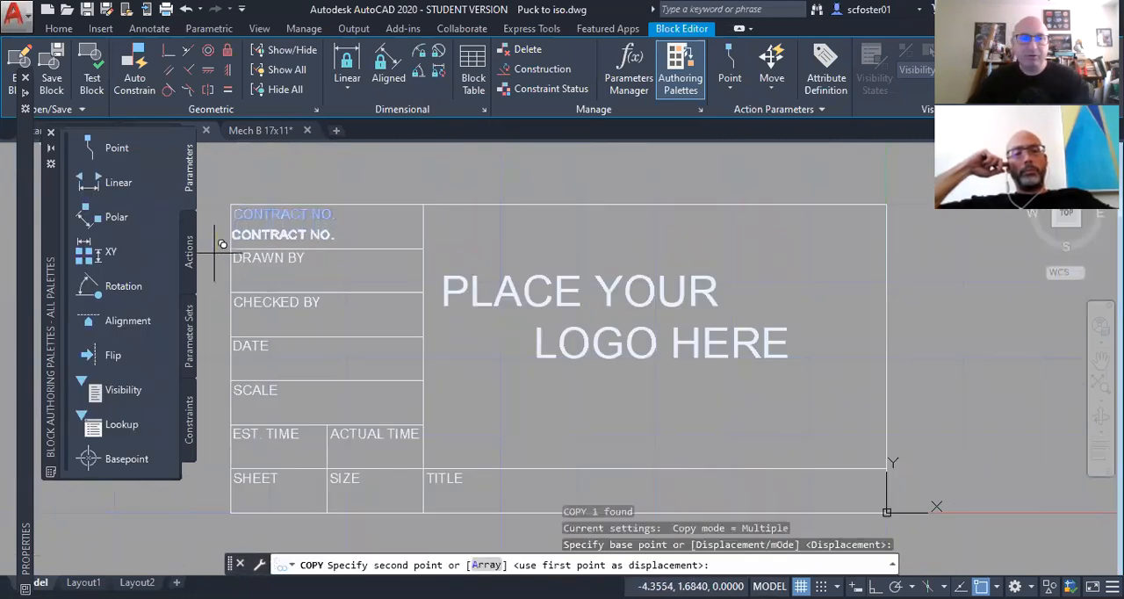
pyautogui.click(217, 254)
pyautogui.press('Escape')
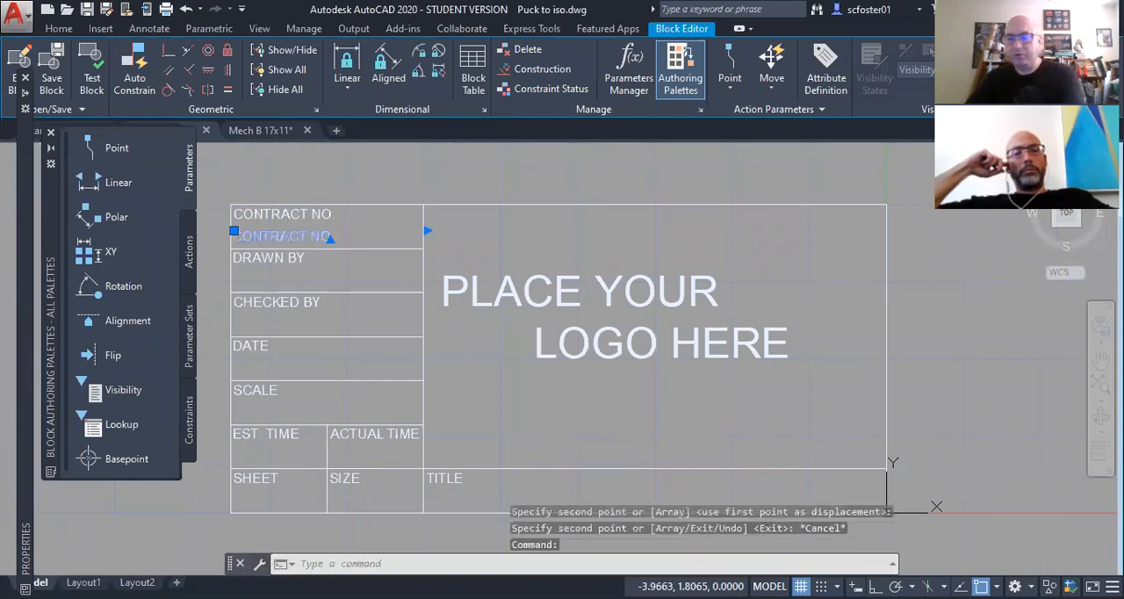
# Step: Edit the copied contract text to read CONT12345RACT NO. and save the block definition
pyautogui.doubleClick(275, 234)
pyautogui.click(373, 276)
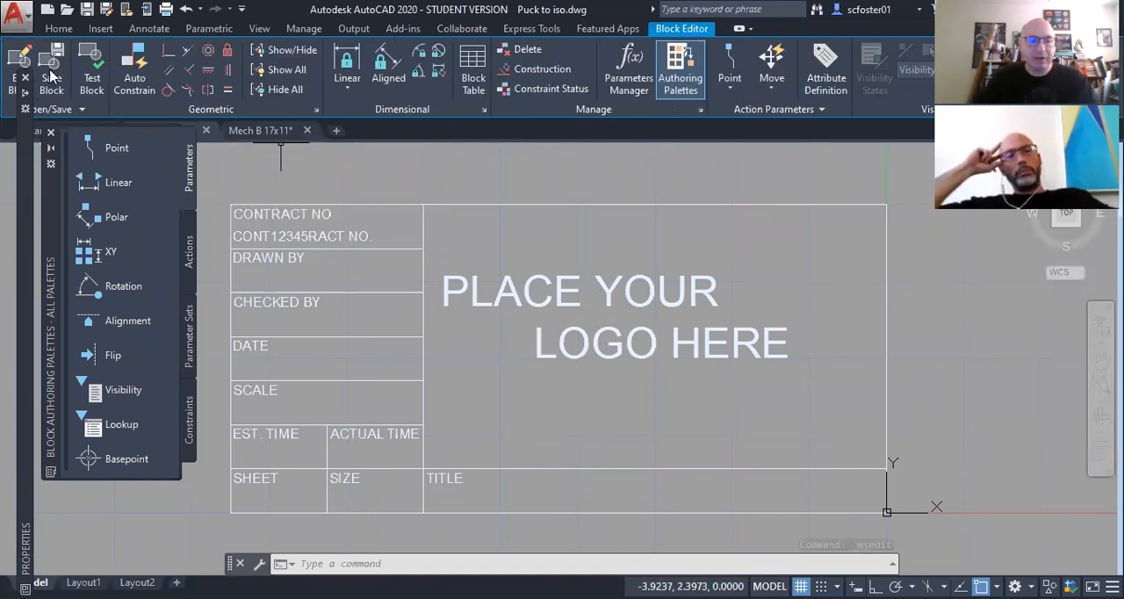
pyautogui.click(50, 78)
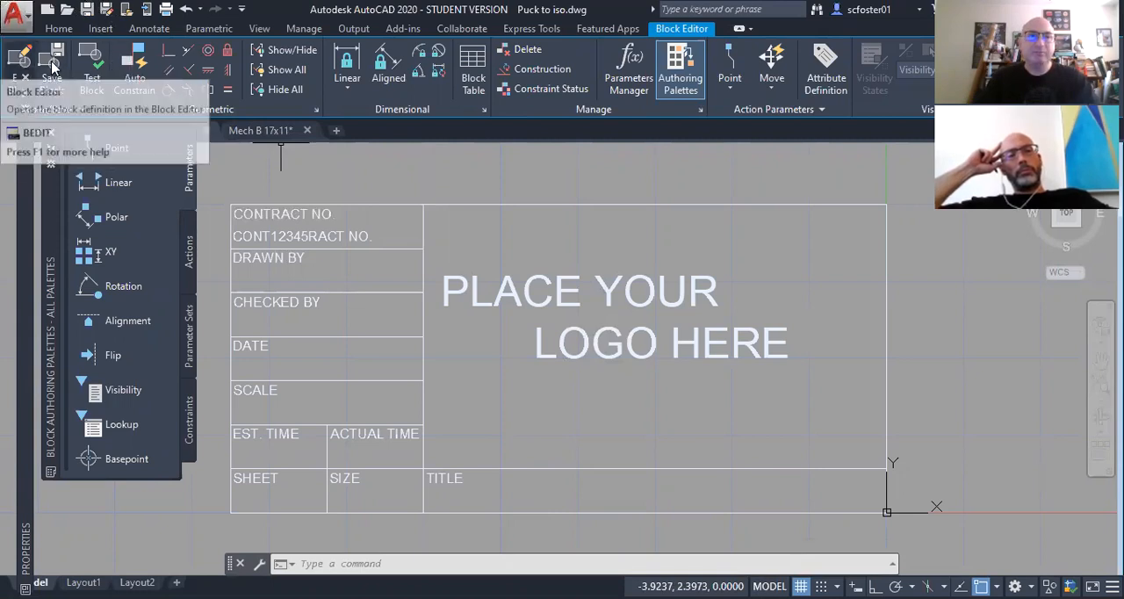
pyautogui.click(53, 67)
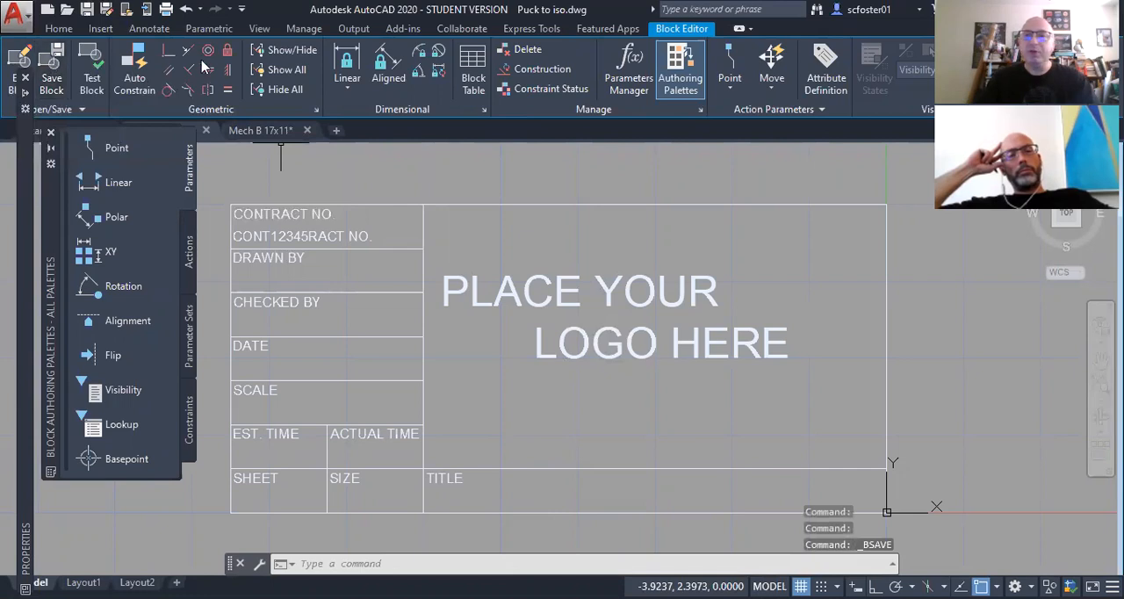